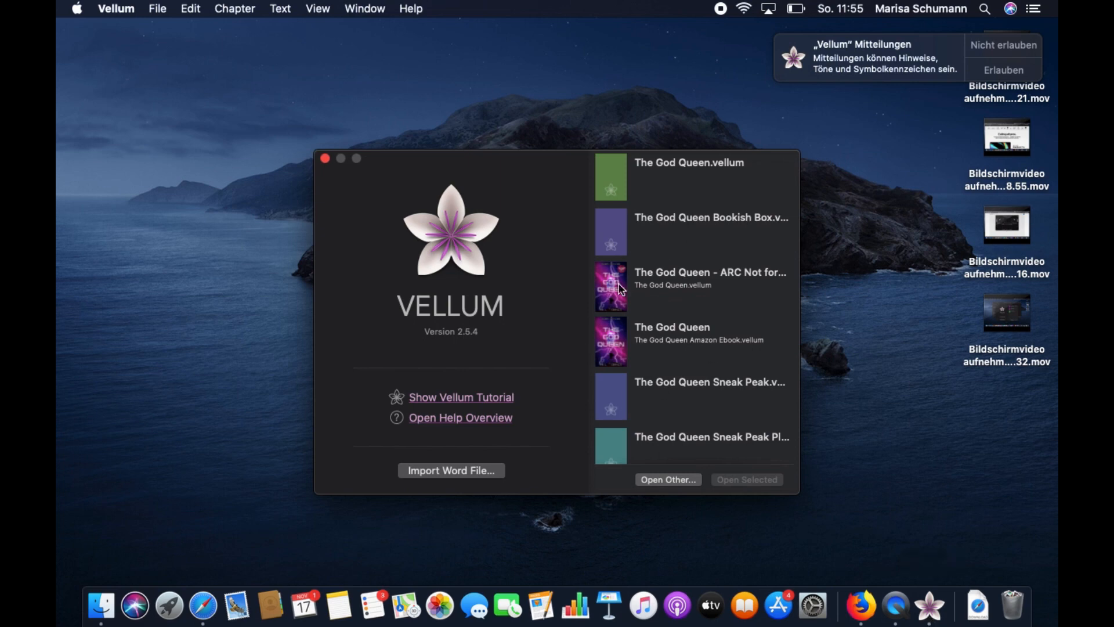
Import the Word file The God Queen YouTube Sample.docx as a new book
{"action": "left_click", "coordinate": [464, 473]}
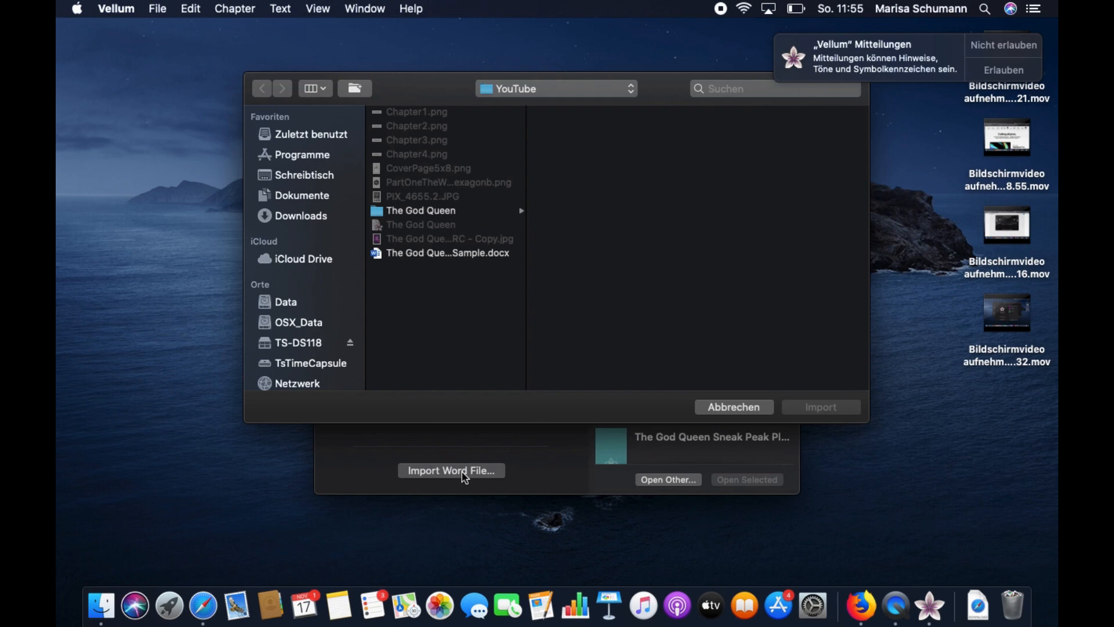
{"action": "left_click", "coordinate": [427, 258]}
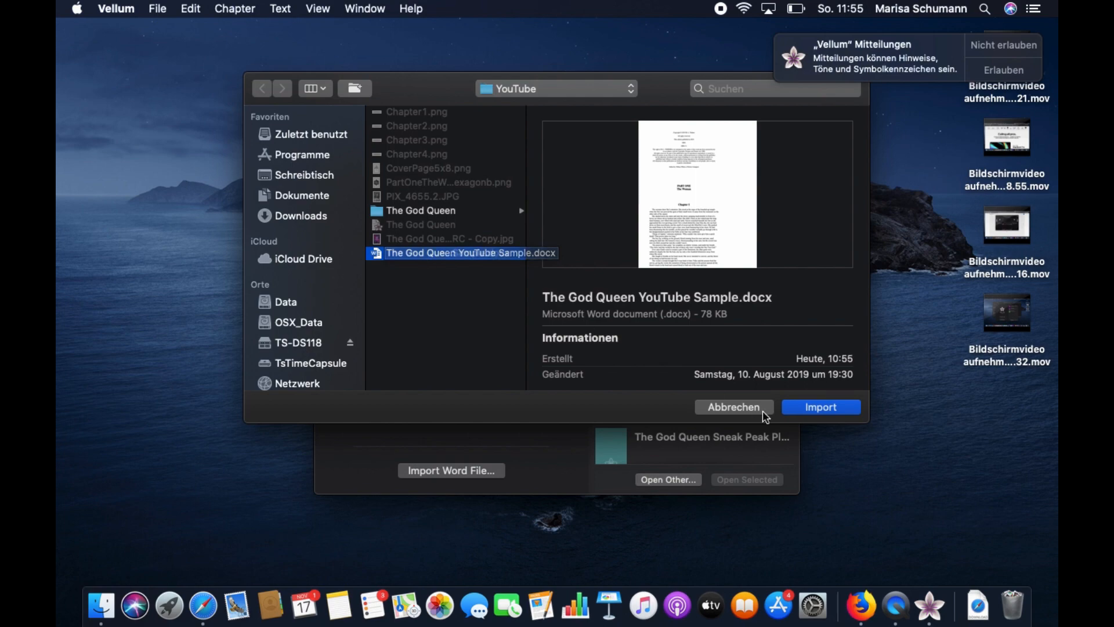
{"action": "left_click", "coordinate": [817, 413]}
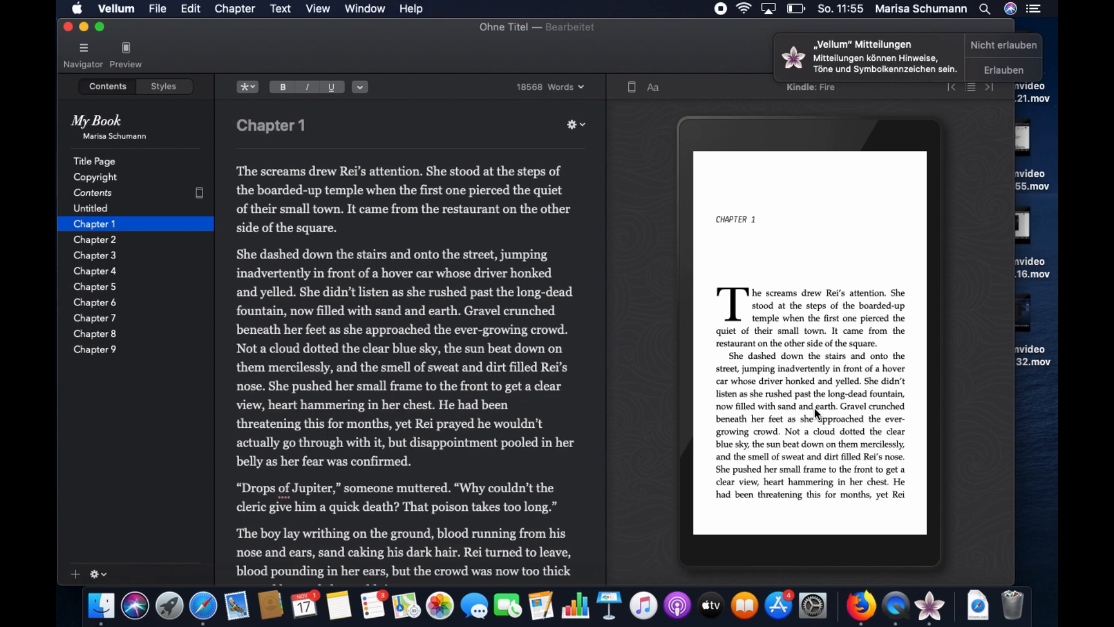
Review the imported Untitled, Title Page and Copyright sections and Chapters 3 and 4
{"action": "left_click", "coordinate": [118, 208]}
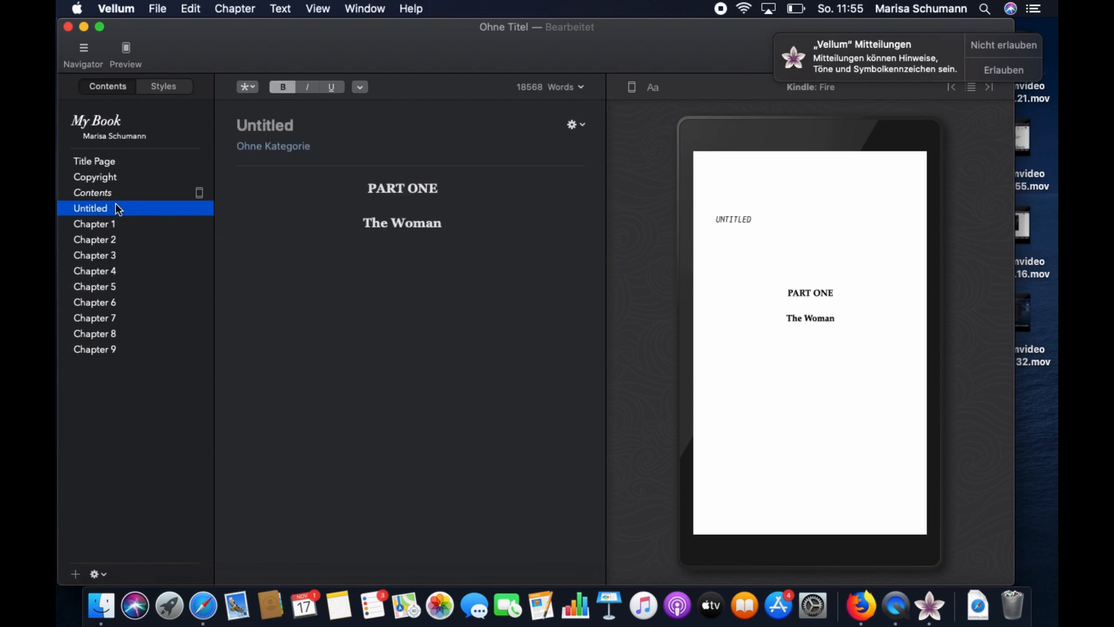
{"action": "left_click", "coordinate": [103, 162]}
{"action": "left_click", "coordinate": [102, 177]}
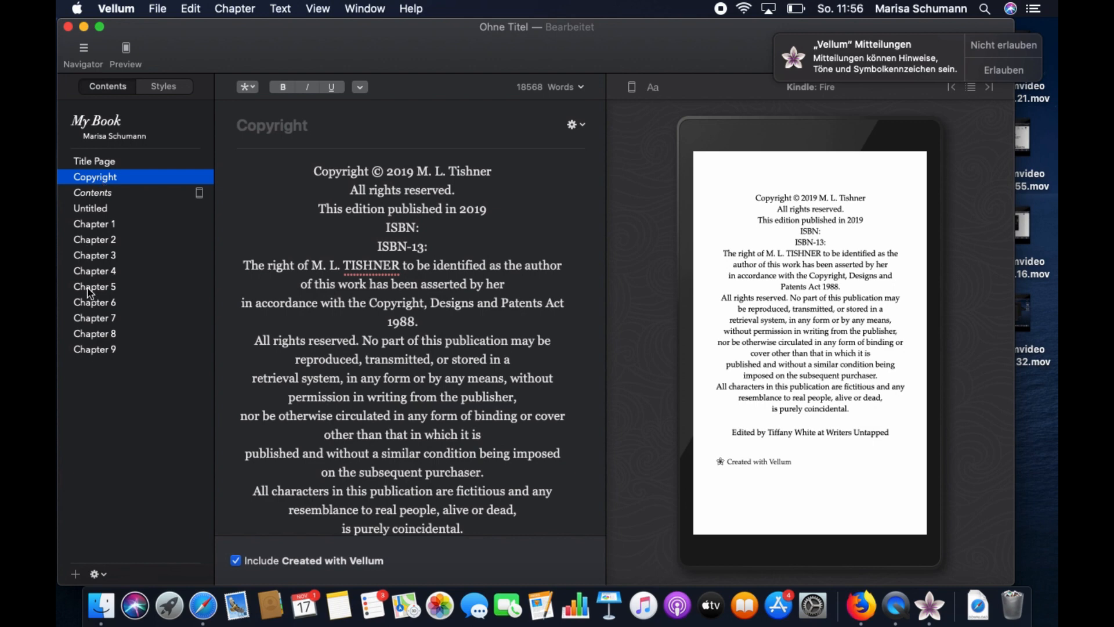
{"action": "left_click", "coordinate": [96, 259]}
{"action": "left_click", "coordinate": [95, 271]}
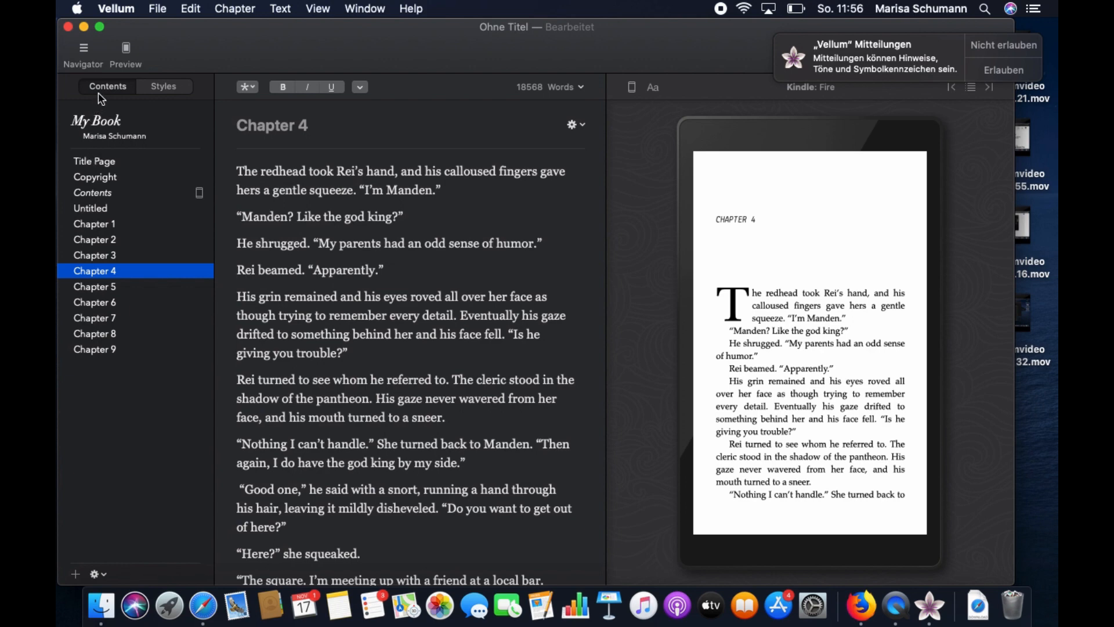
Set the book's title to "The God Queen" in its title information
{"action": "left_click", "coordinate": [103, 122]}
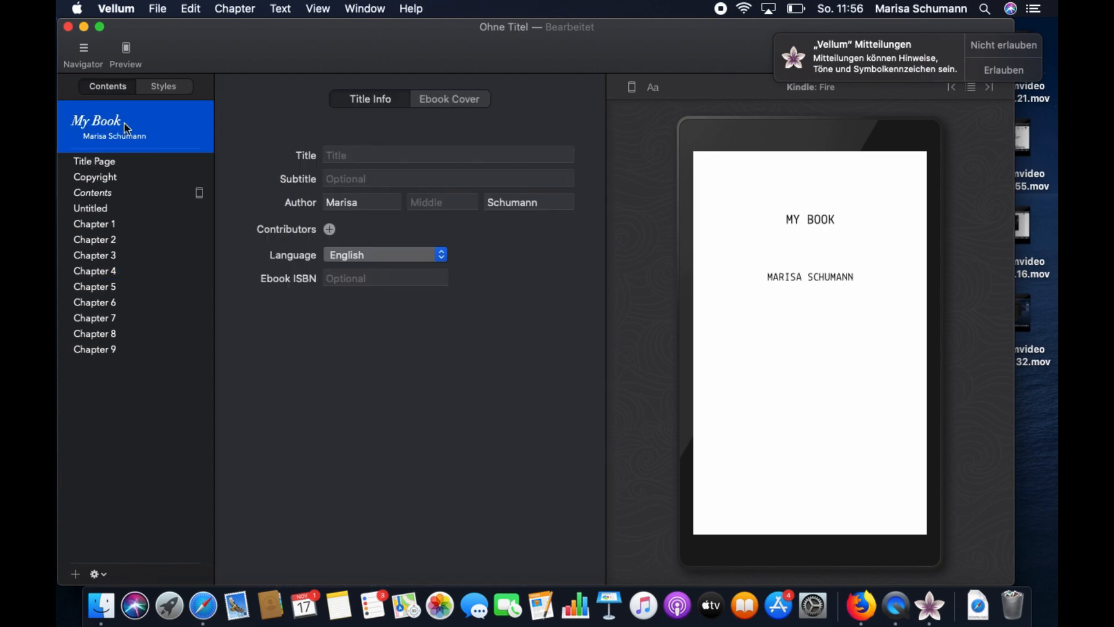
{"action": "left_click", "coordinate": [343, 156]}
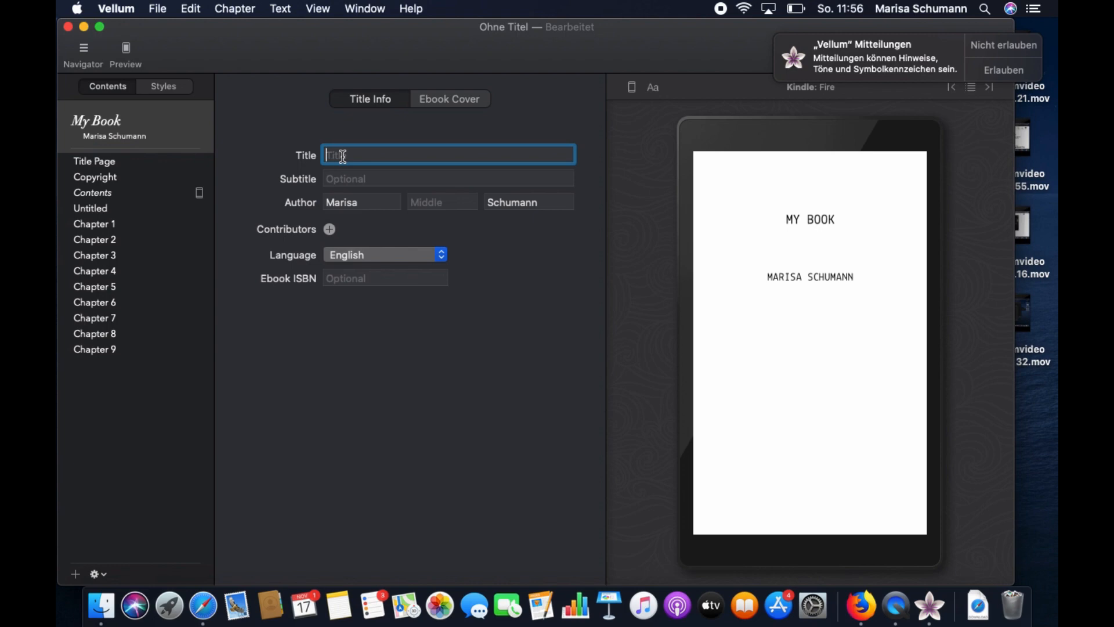
{"action": "type", "text": "The God Queen"}
Leave the subtitle empty and replace the author's name with the pen name's first initial, middle initial and surname
{"action": "key", "text": "Tab"}
{"action": "key", "text": "Tab"}
{"action": "type", "text": "M."}
{"action": "key", "text": "Tab"}
{"action": "type", "text": "L"}
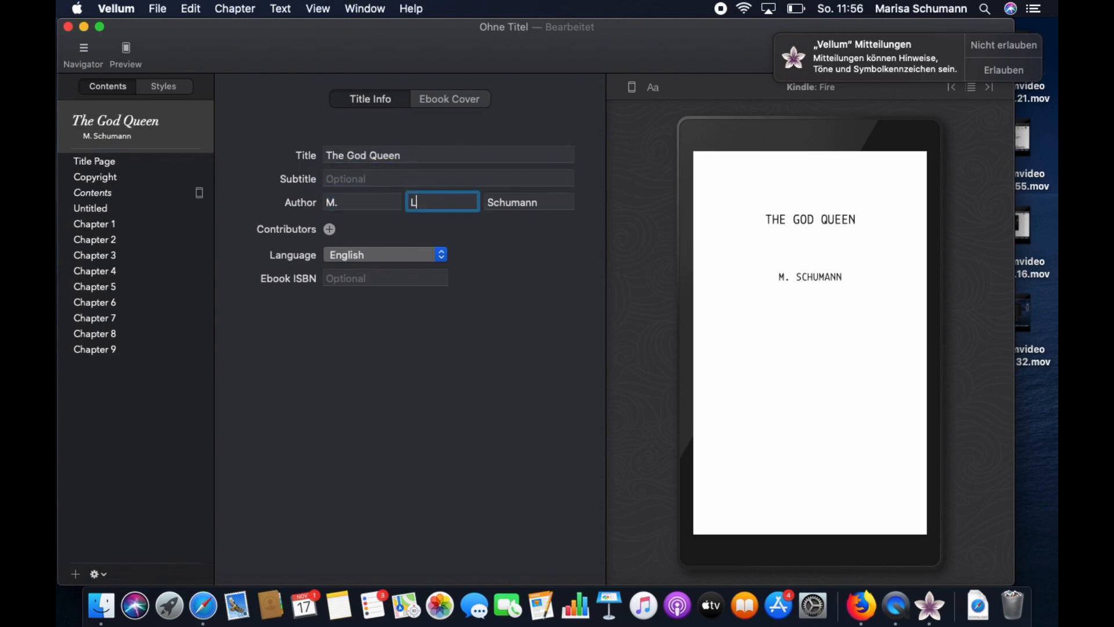
{"action": "type", "text": "."}
{"action": "key", "text": "Tab"}
{"action": "type", "text": "Tish"}
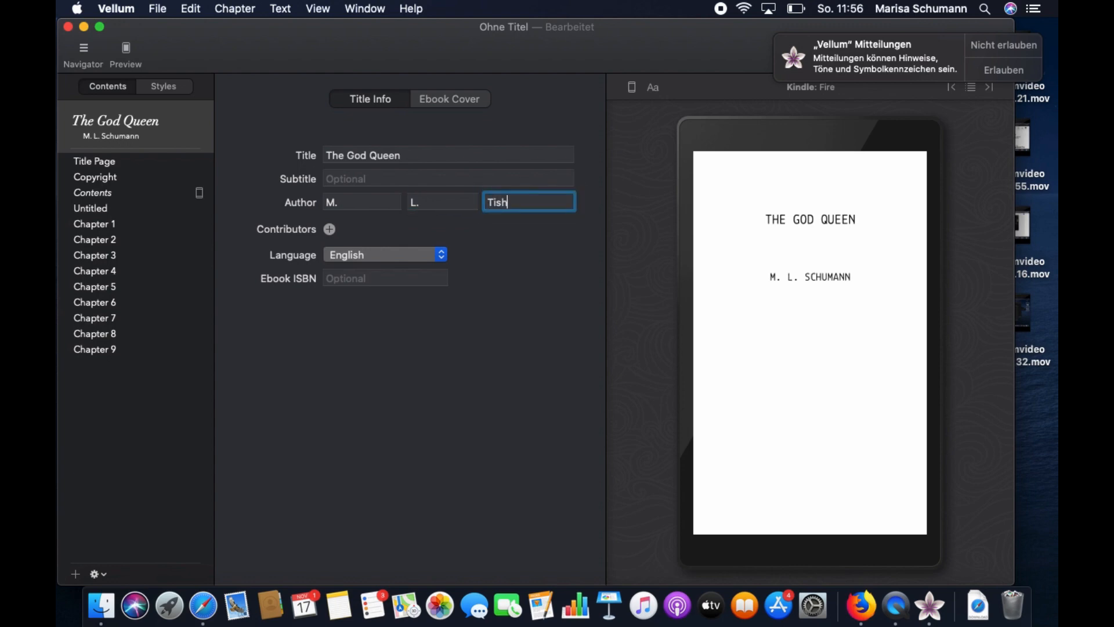
{"action": "type", "text": "ner"}
{"action": "key", "text": "Return"}
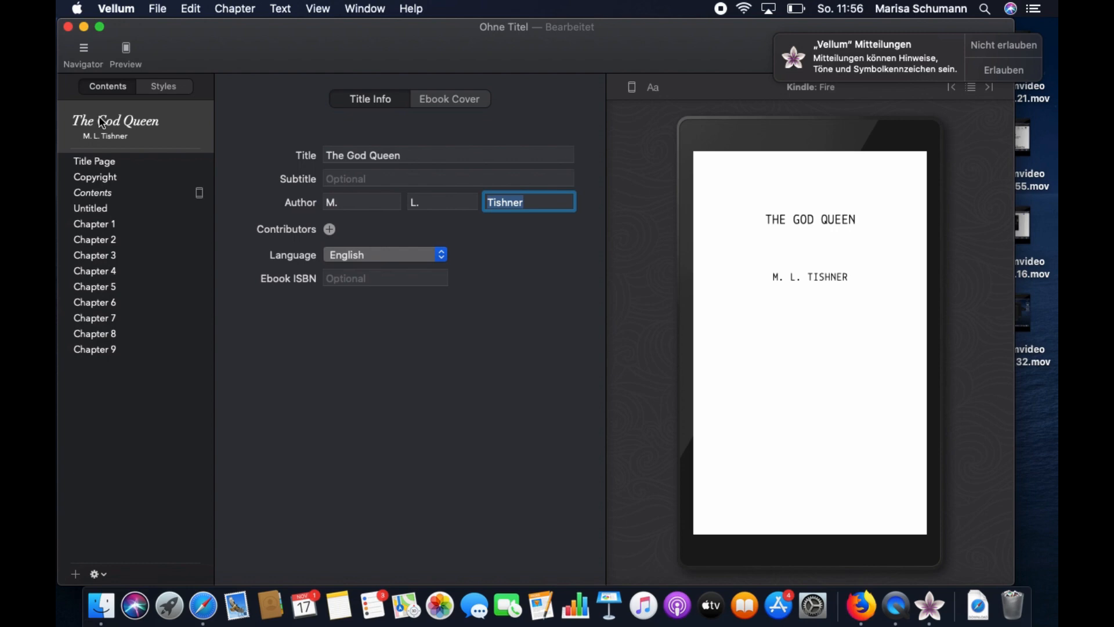
Add the image The God Queen ARC - Copy.jpg as the ebook cover
{"action": "left_click", "coordinate": [469, 101]}
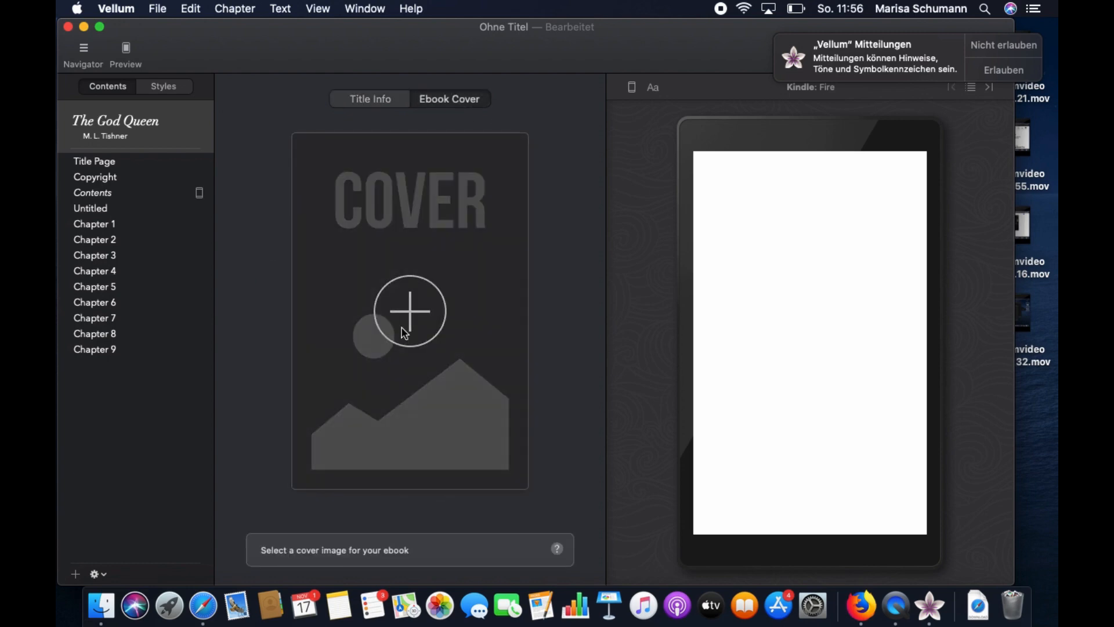
{"action": "left_click", "coordinate": [405, 332]}
{"action": "left_click", "coordinate": [395, 240]}
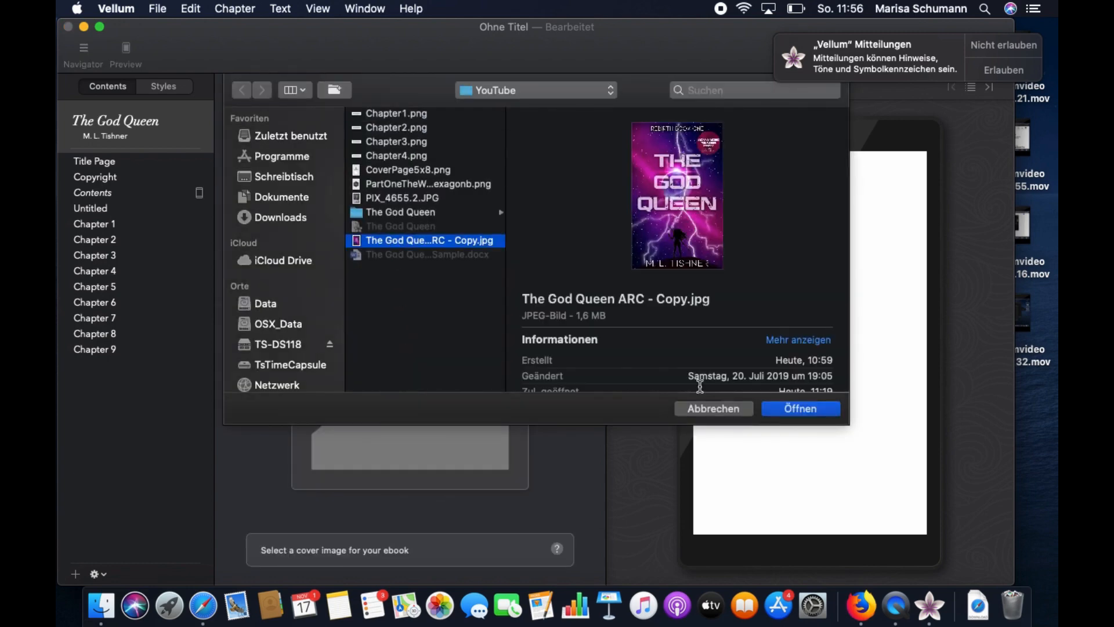
{"action": "left_click", "coordinate": [785, 407]}
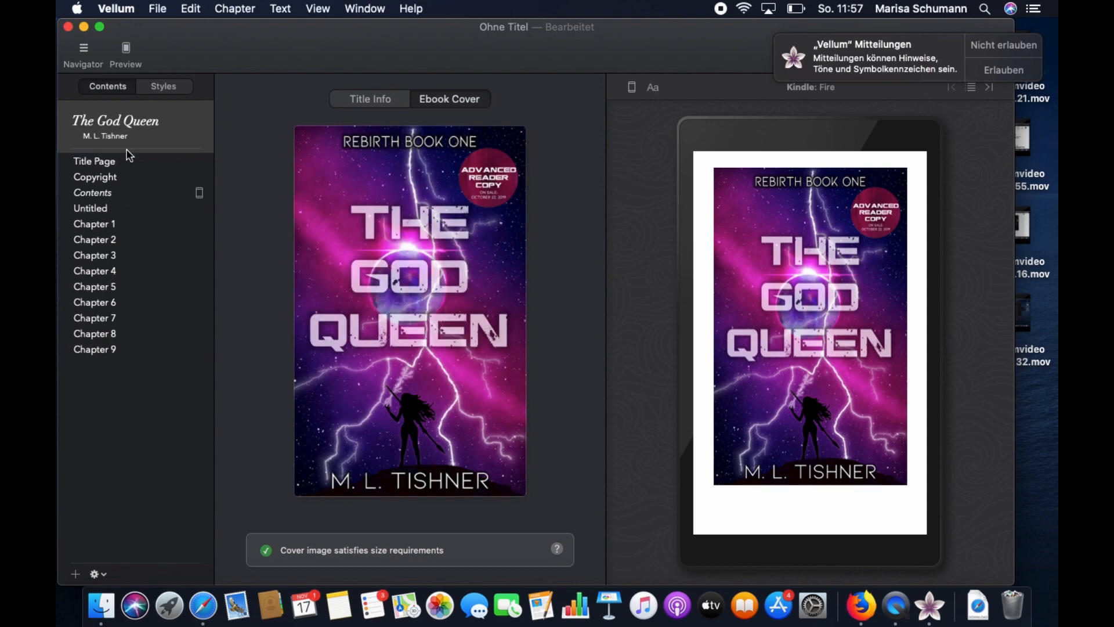
Browse the available book styles, including Oxford, Parcel and Trace, and return to the Sudo style
{"action": "left_click", "coordinate": [161, 93]}
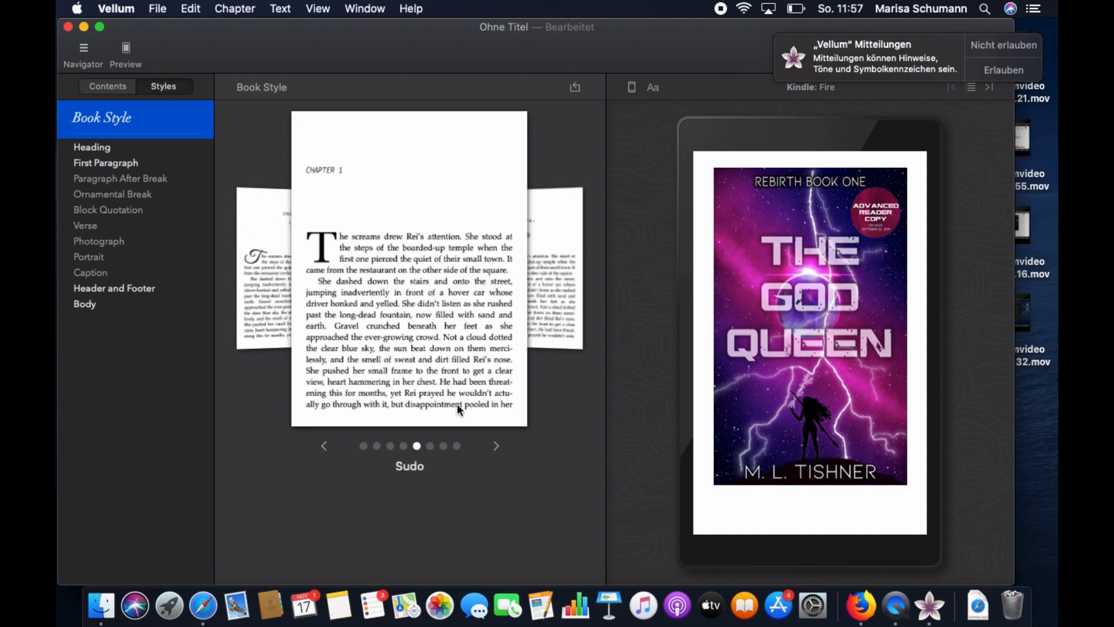
{"action": "left_click", "coordinate": [497, 447]}
{"action": "left_click", "coordinate": [498, 447]}
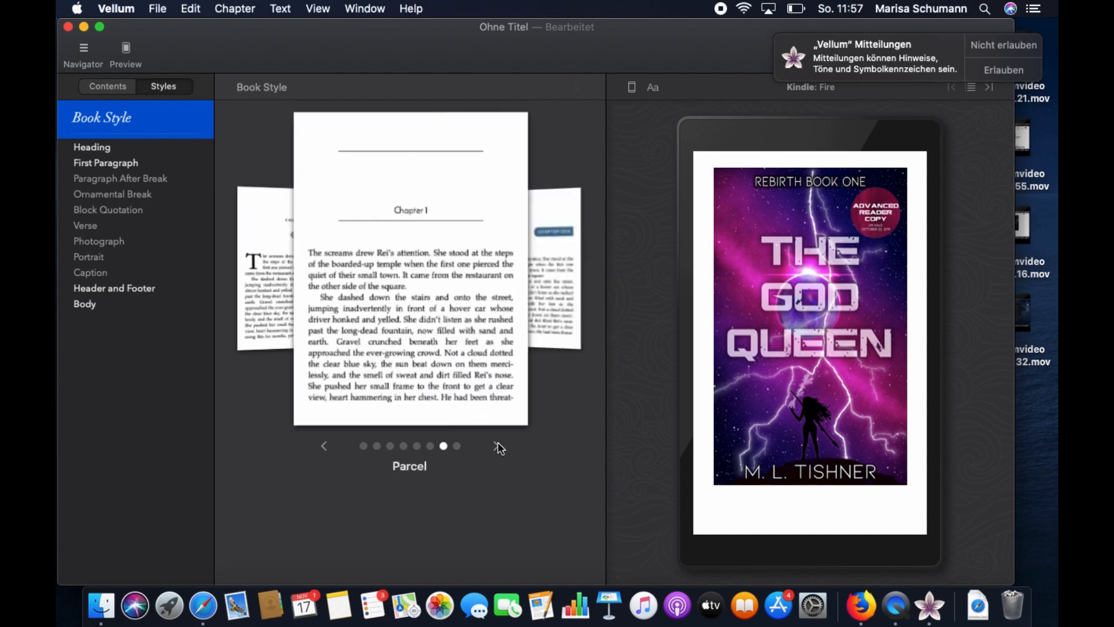
{"action": "left_click", "coordinate": [498, 447]}
{"action": "left_click", "coordinate": [497, 447]}
{"action": "left_click", "coordinate": [498, 447]}
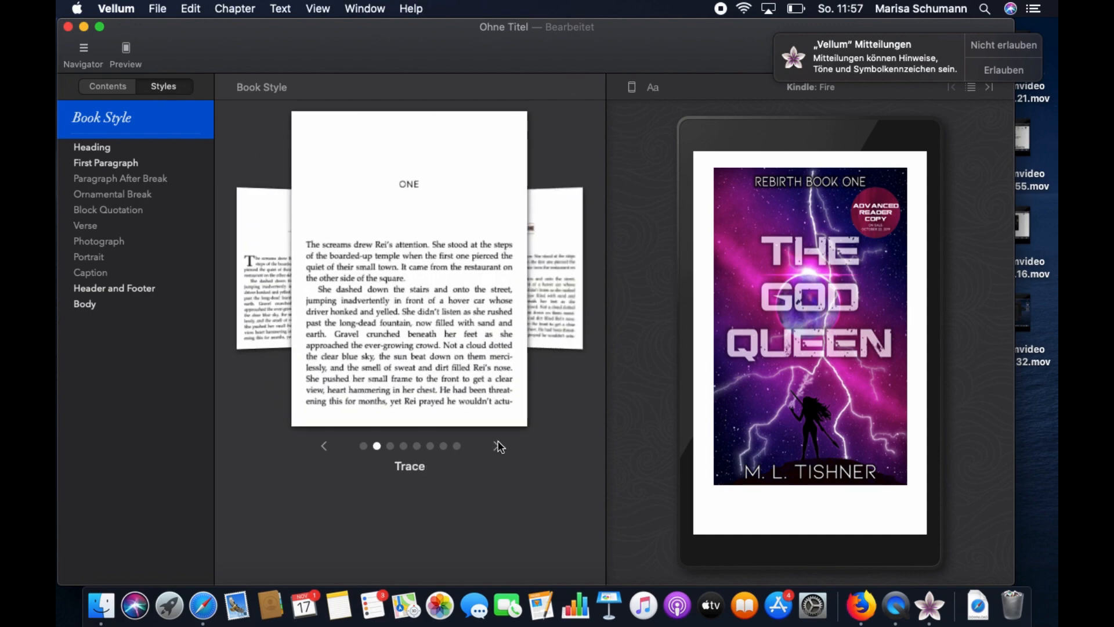
{"action": "left_click", "coordinate": [498, 446]}
{"action": "left_click", "coordinate": [497, 446]}
{"action": "left_click", "coordinate": [498, 447]}
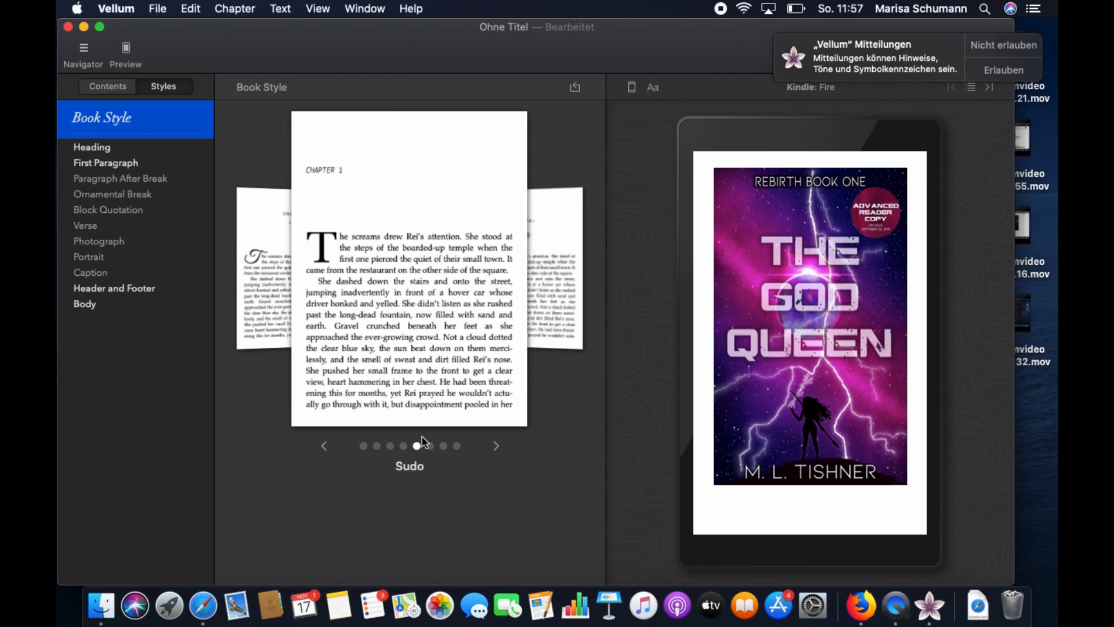
{"action": "left_click", "coordinate": [496, 446]}
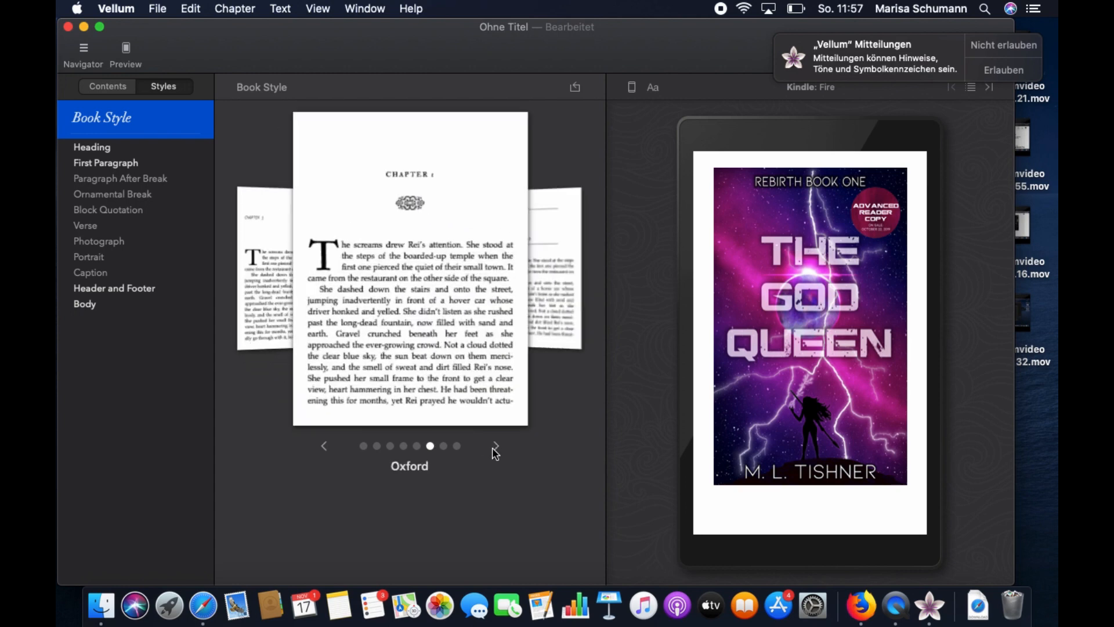
{"action": "left_click", "coordinate": [496, 446]}
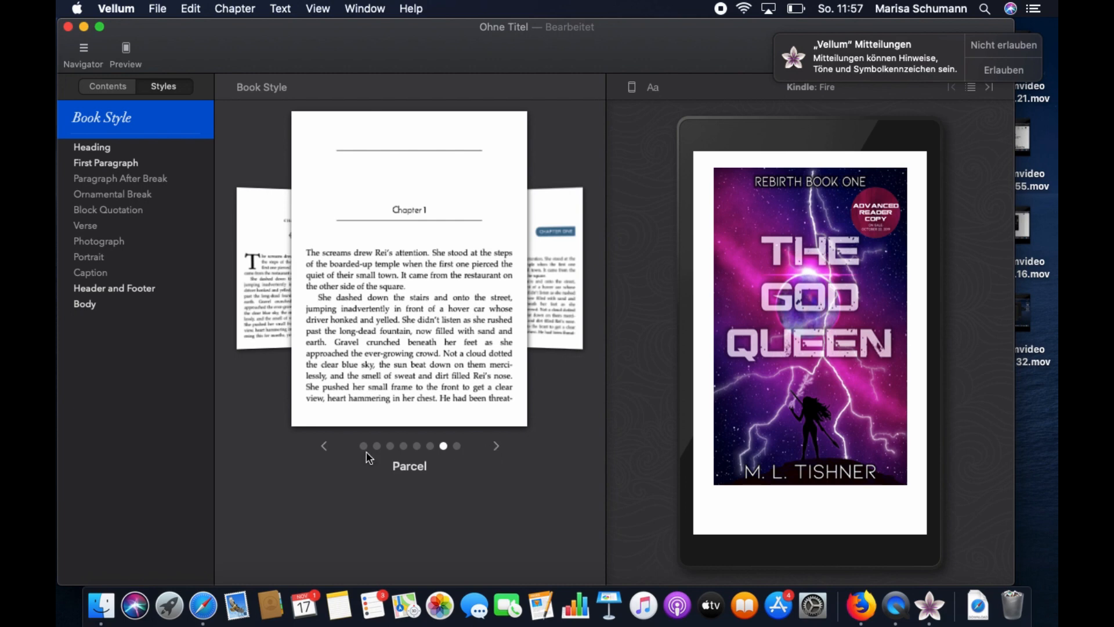
{"action": "left_click", "coordinate": [325, 446]}
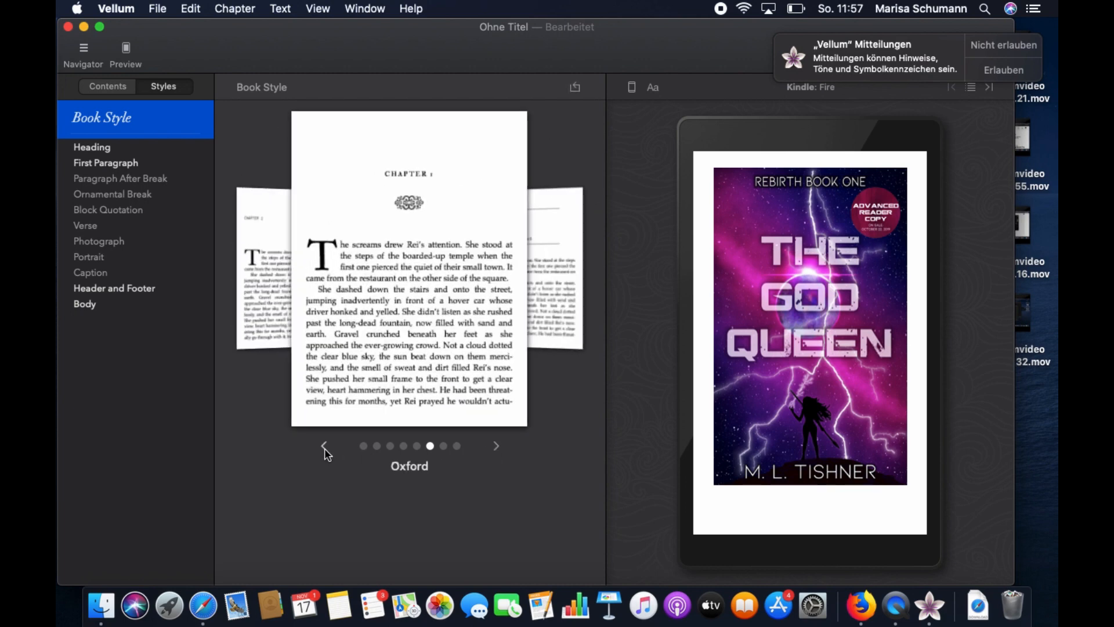
{"action": "left_click", "coordinate": [324, 447]}
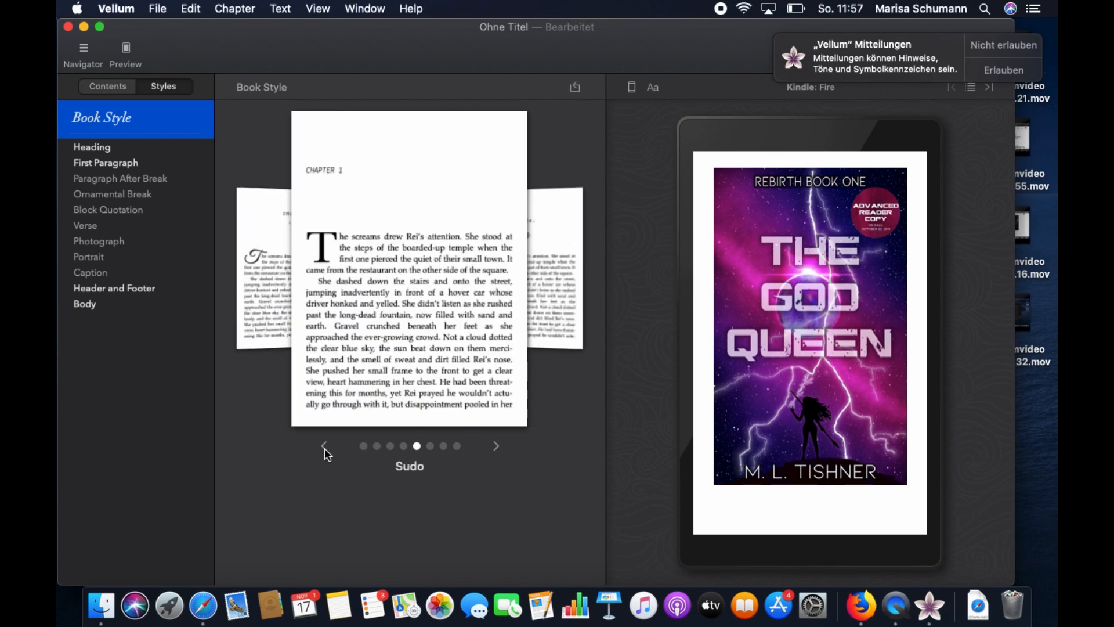
Cycle through the chapter heading variants of the Sudo style and return to the first one
{"action": "left_click", "coordinate": [83, 149]}
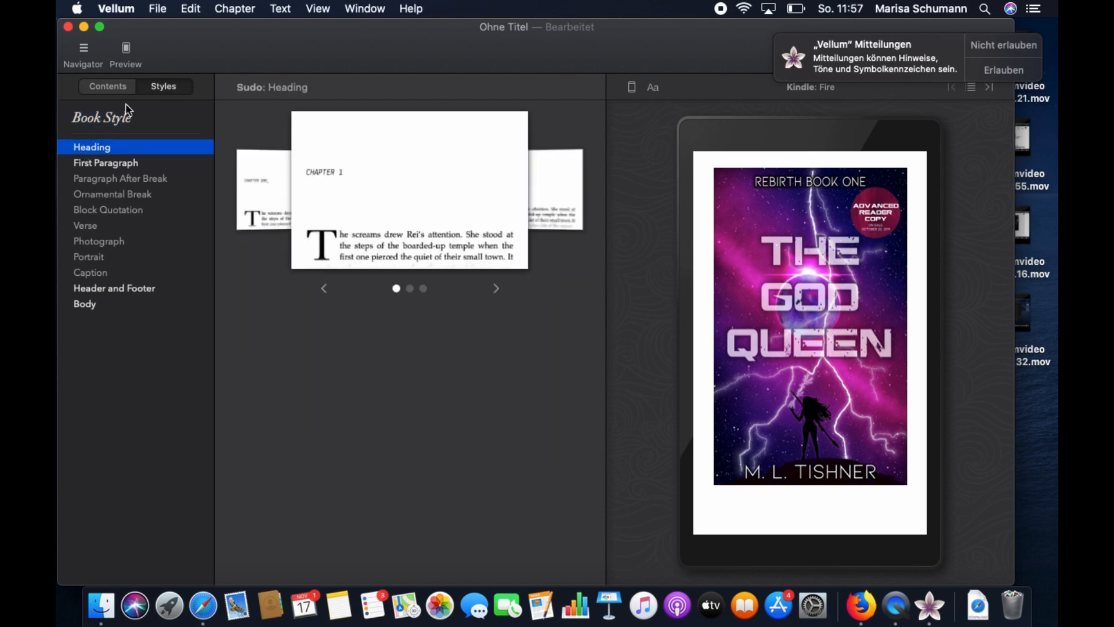
{"action": "left_click", "coordinate": [497, 289]}
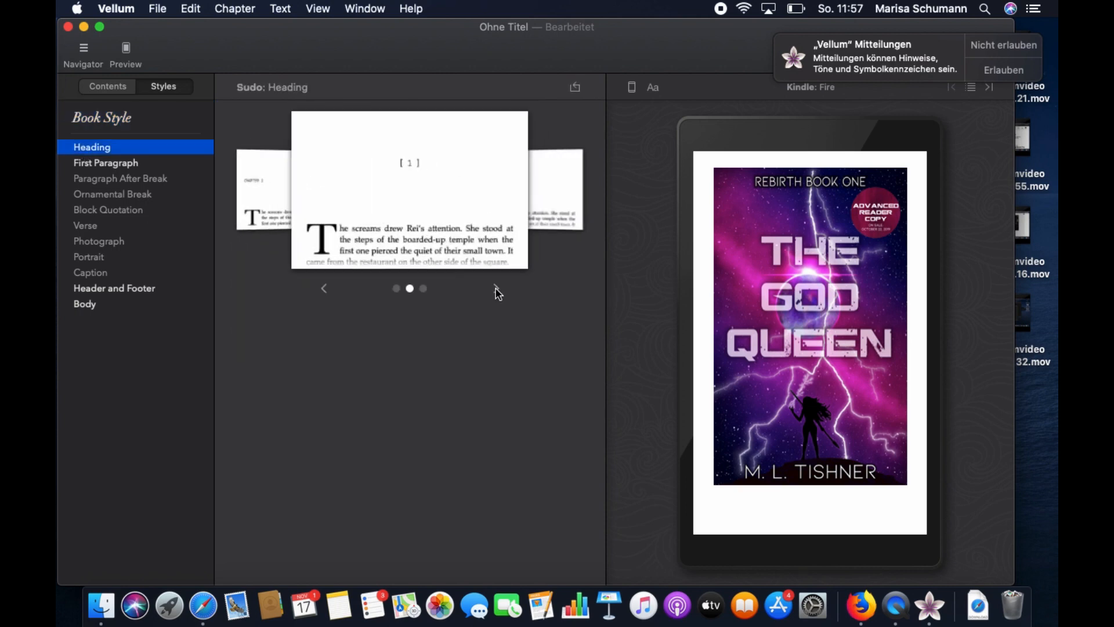
{"action": "left_click", "coordinate": [497, 290]}
{"action": "left_click", "coordinate": [496, 289]}
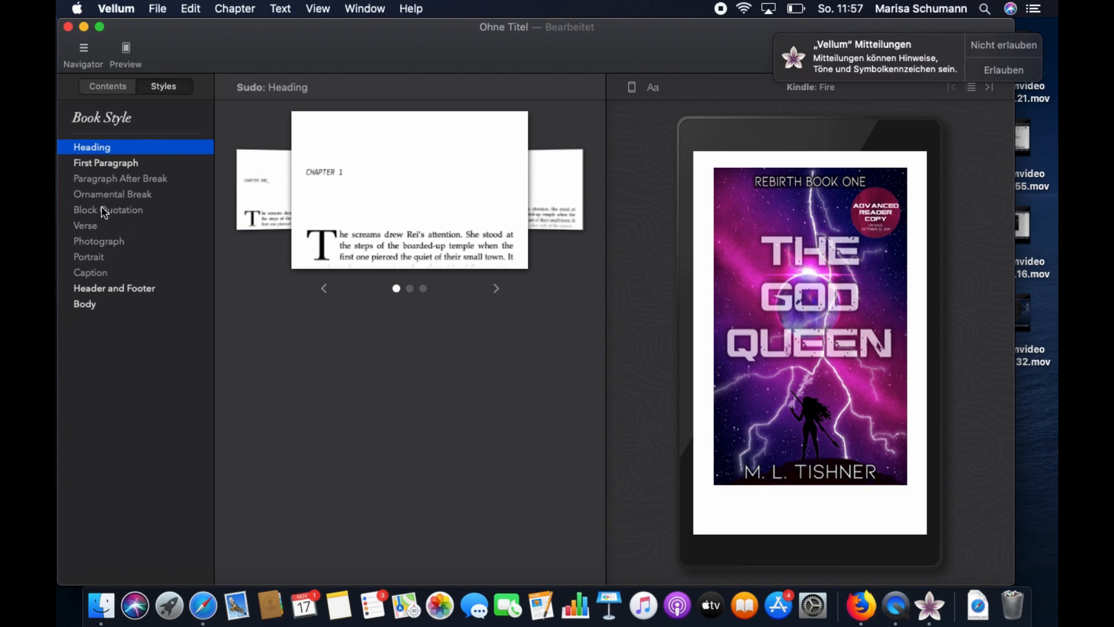
Examine the Sudo options for first paragraph, paragraph after break, ornamental break, block quotation, verse, photograph, portrait and caption
{"action": "left_click", "coordinate": [96, 165]}
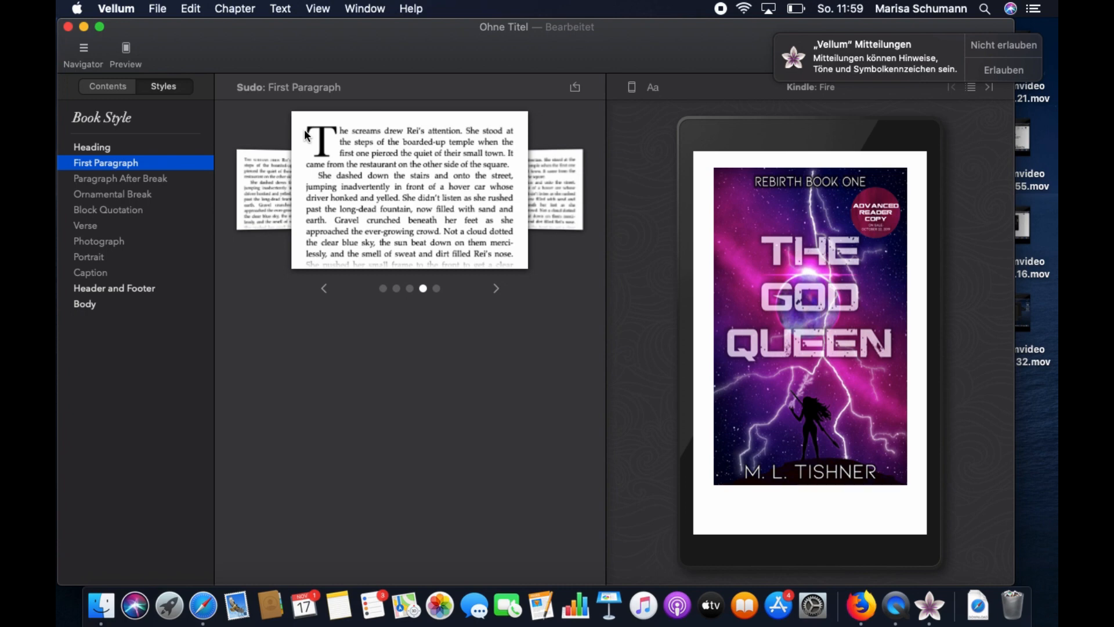
{"action": "left_click", "coordinate": [144, 178]}
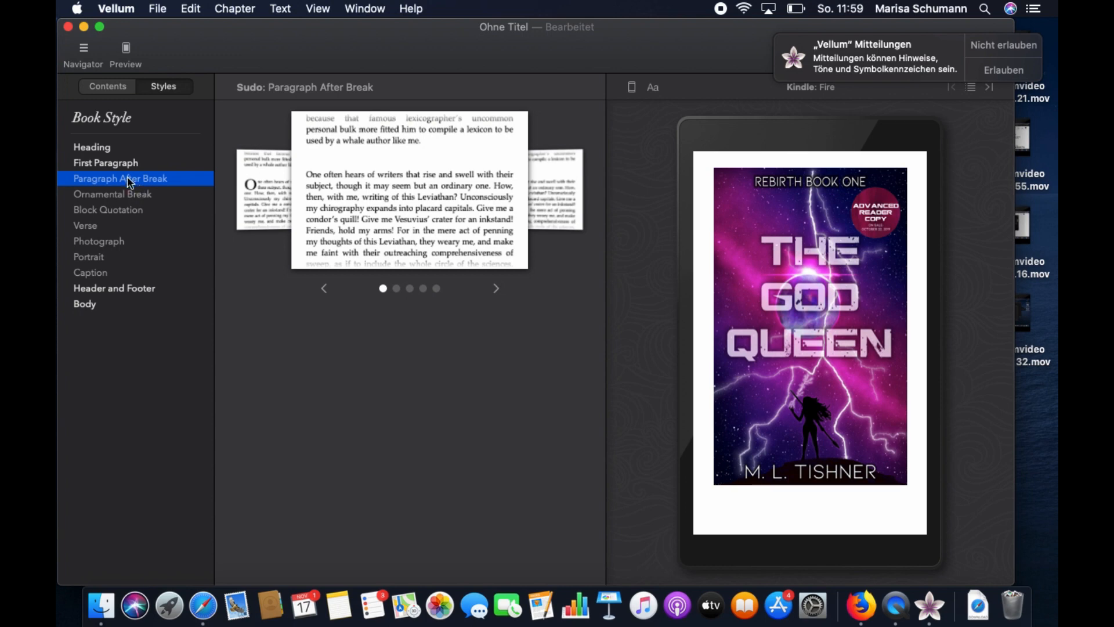
{"action": "left_click", "coordinate": [123, 166]}
{"action": "left_click", "coordinate": [124, 183]}
{"action": "left_click", "coordinate": [127, 197]}
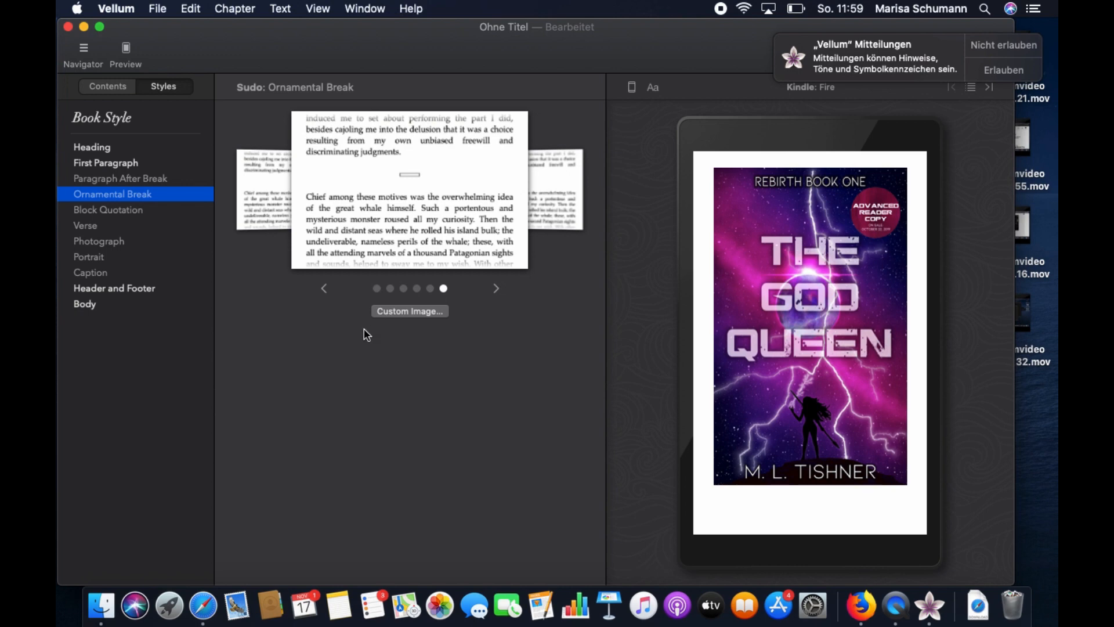
{"action": "left_click", "coordinate": [129, 214]}
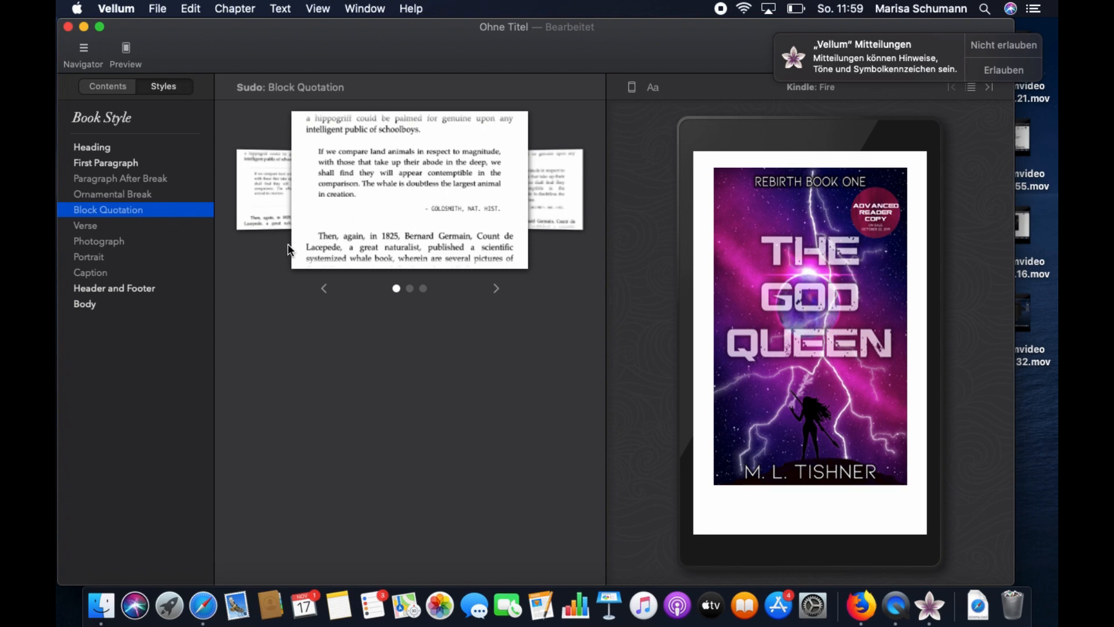
{"action": "left_click", "coordinate": [92, 228]}
{"action": "left_click", "coordinate": [92, 240]}
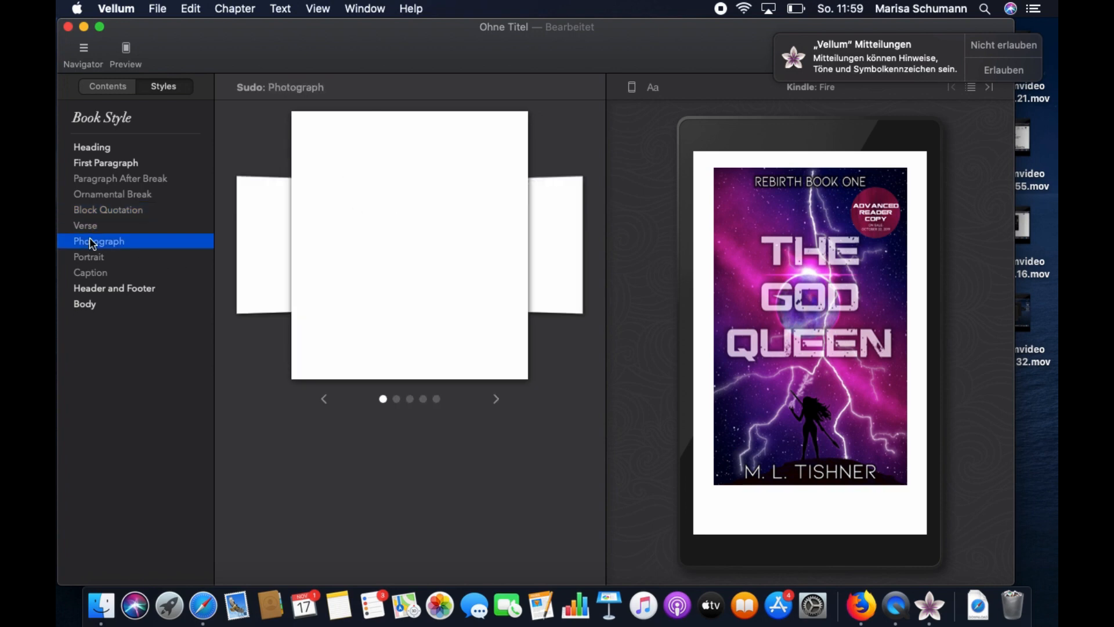
{"action": "left_click", "coordinate": [97, 257]}
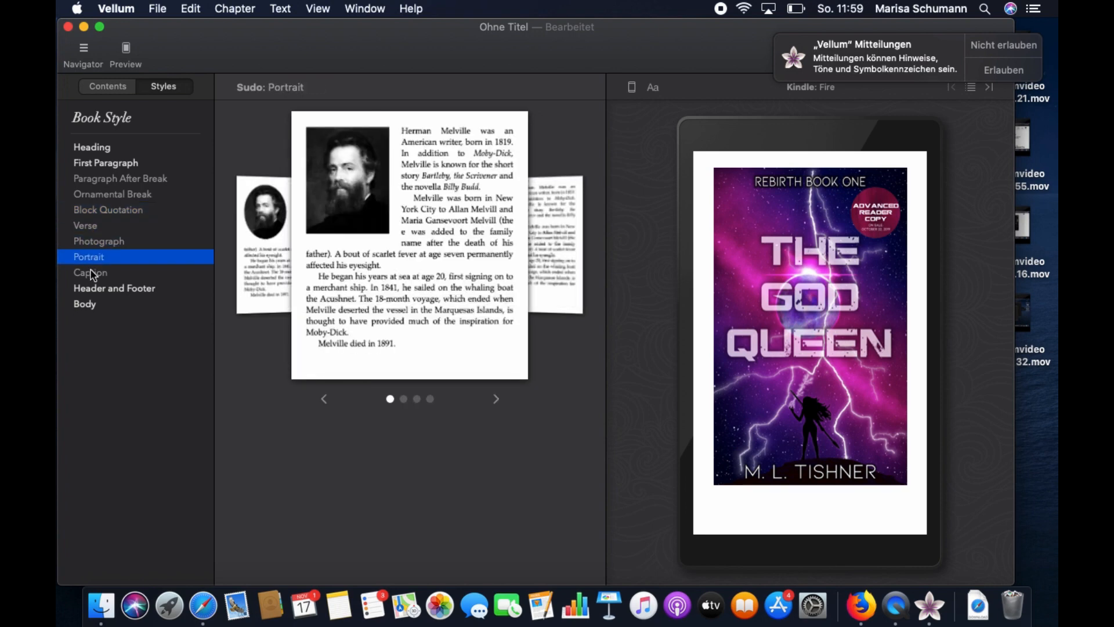
{"action": "left_click", "coordinate": [92, 273]}
Cycle through the header and footer layouts of the Sudo style and choose the first one, with author, book title and page numbers on top
{"action": "left_click", "coordinate": [94, 286]}
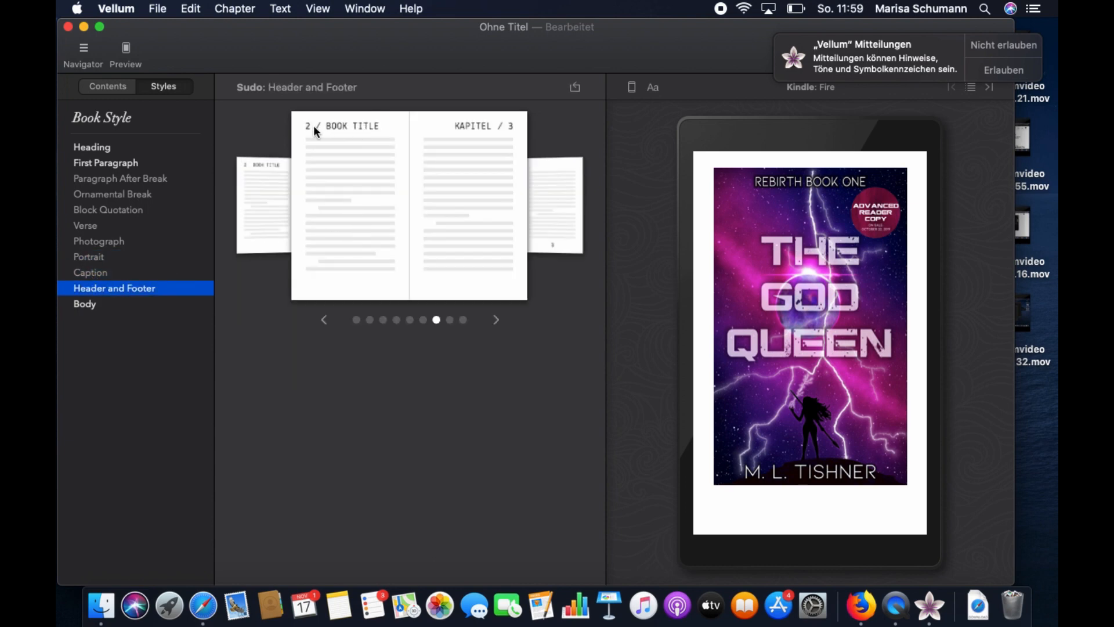
{"action": "left_click", "coordinate": [278, 186]}
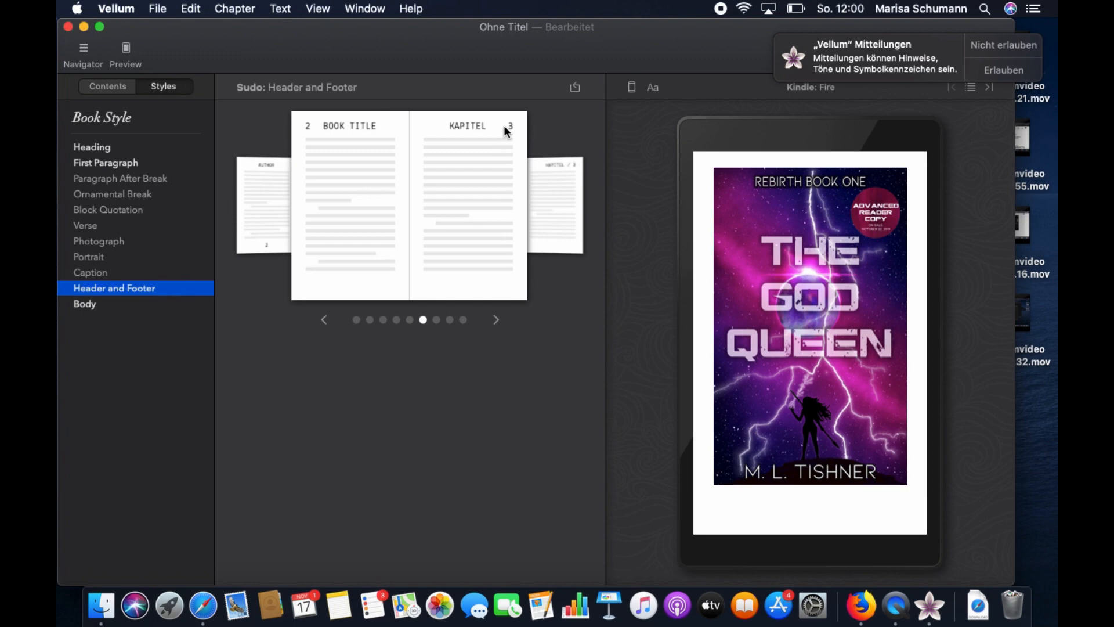
{"action": "left_click", "coordinate": [266, 213]}
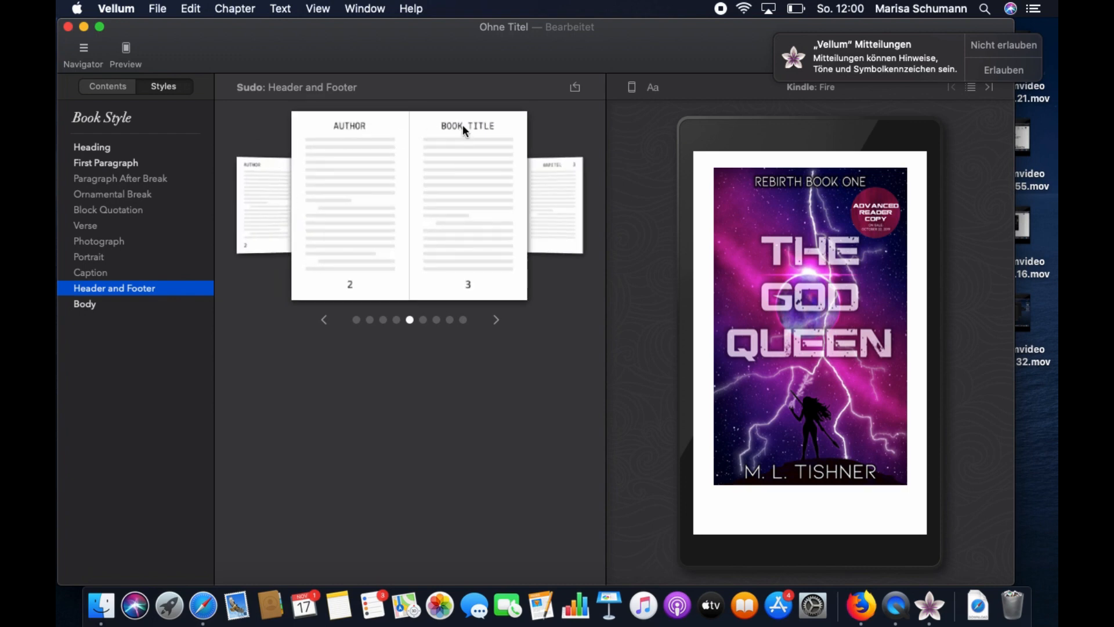
{"action": "left_click", "coordinate": [496, 319]}
{"action": "left_click", "coordinate": [496, 320]}
{"action": "left_click", "coordinate": [496, 320]}
{"action": "left_click", "coordinate": [497, 321]}
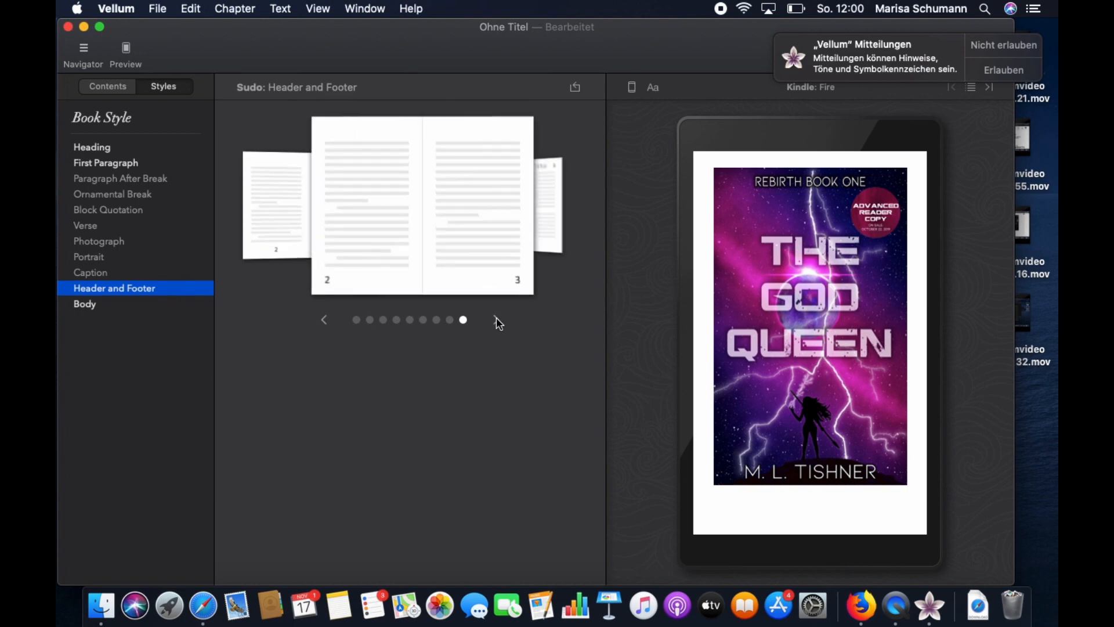
{"action": "left_click", "coordinate": [497, 321]}
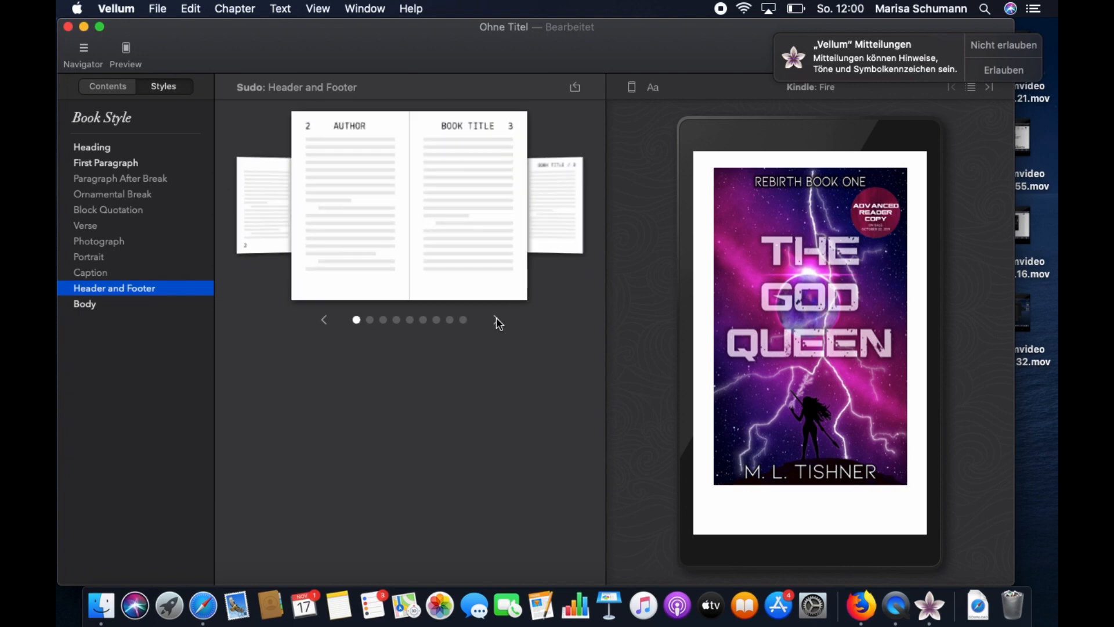
Show Chapter 2 in the preview alongside the Sudo body text options
{"action": "left_click", "coordinate": [83, 307]}
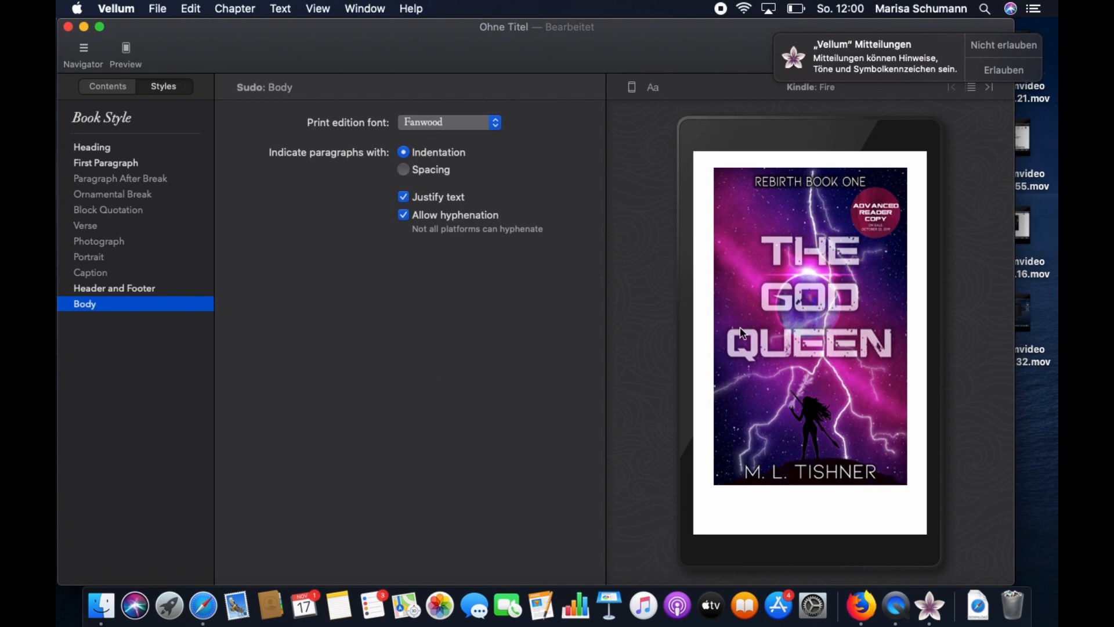
{"action": "left_click", "coordinate": [94, 89]}
{"action": "left_click", "coordinate": [94, 239]}
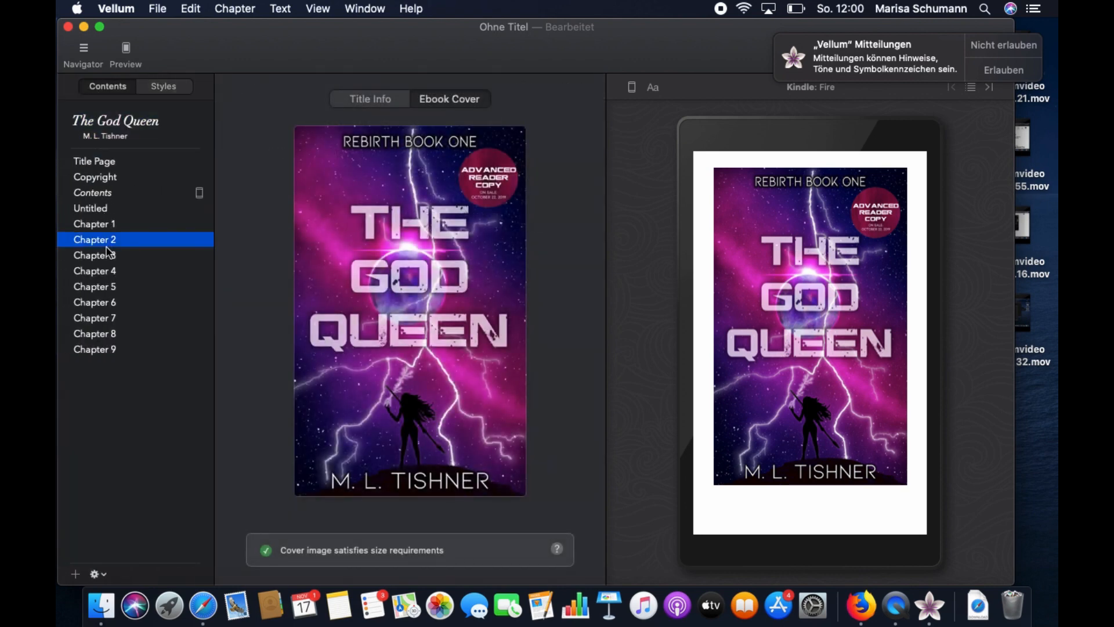
{"action": "left_click", "coordinate": [167, 87]}
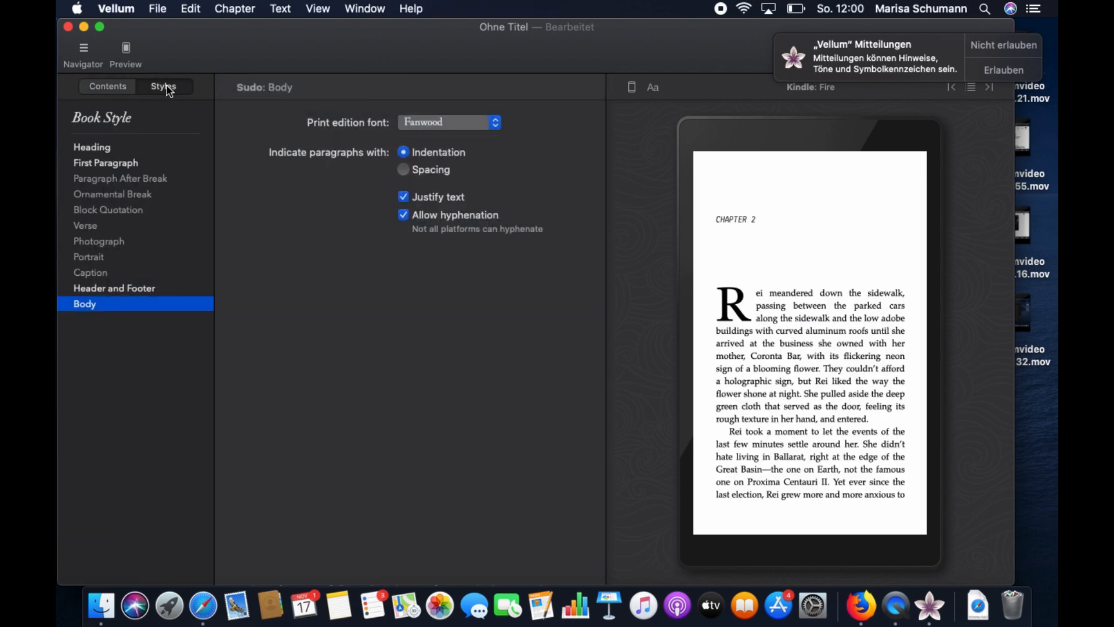
Compare Spacing with Indentation for the body paragraphs, restore Indentation, and review the print edition fonts, keeping Fanwood
{"action": "left_click", "coordinate": [404, 170]}
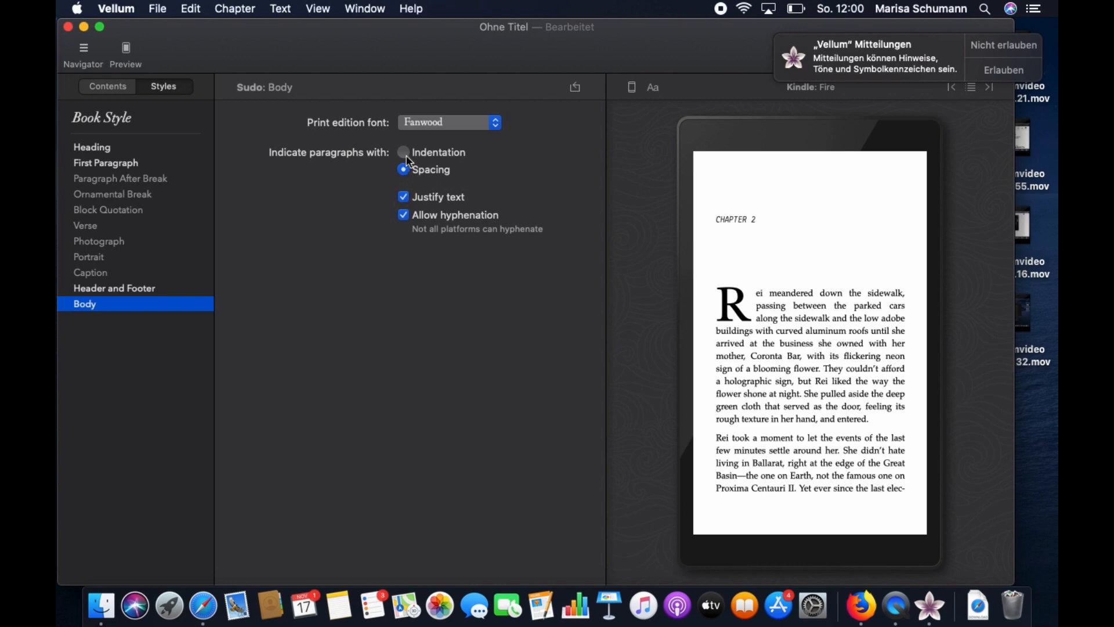
{"action": "left_click", "coordinate": [403, 153]}
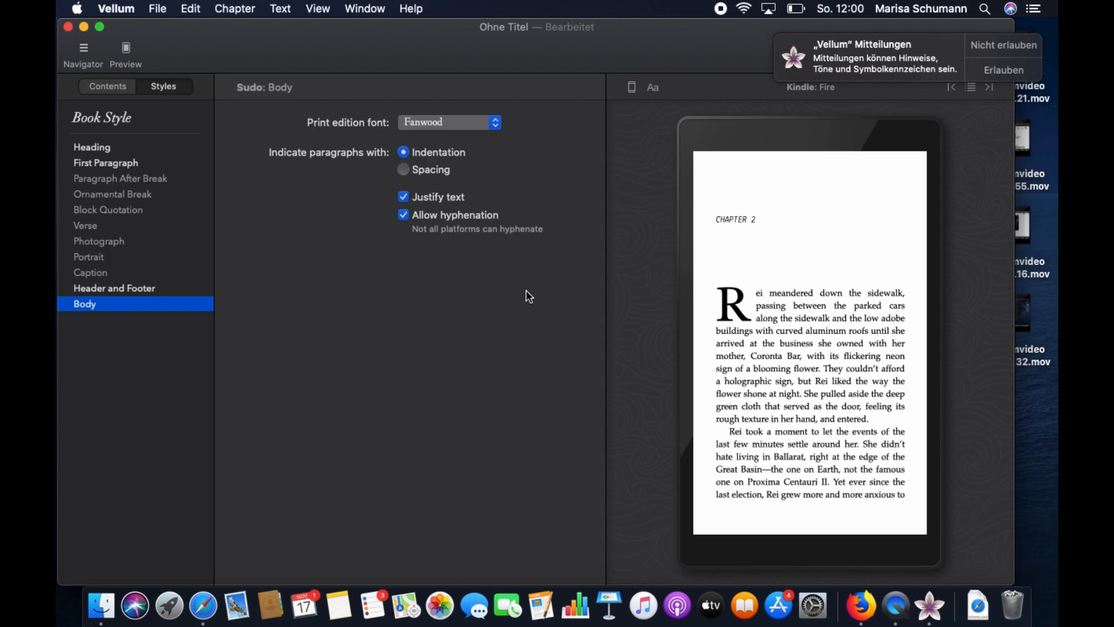
{"action": "left_click", "coordinate": [404, 170]}
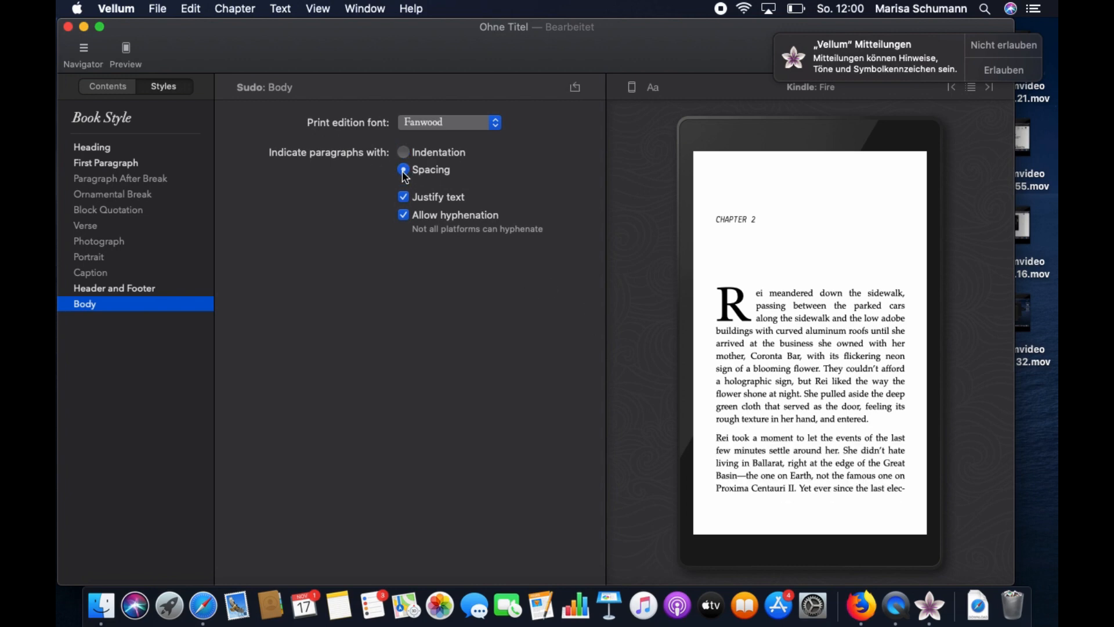
{"action": "left_click", "coordinate": [404, 156]}
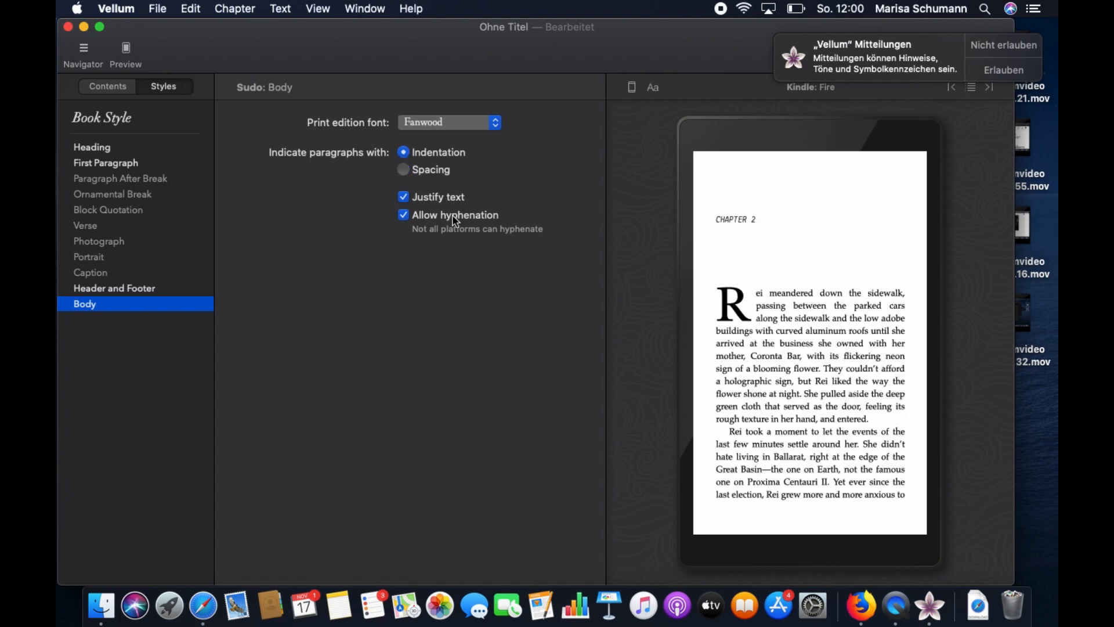
{"action": "left_click", "coordinate": [490, 126]}
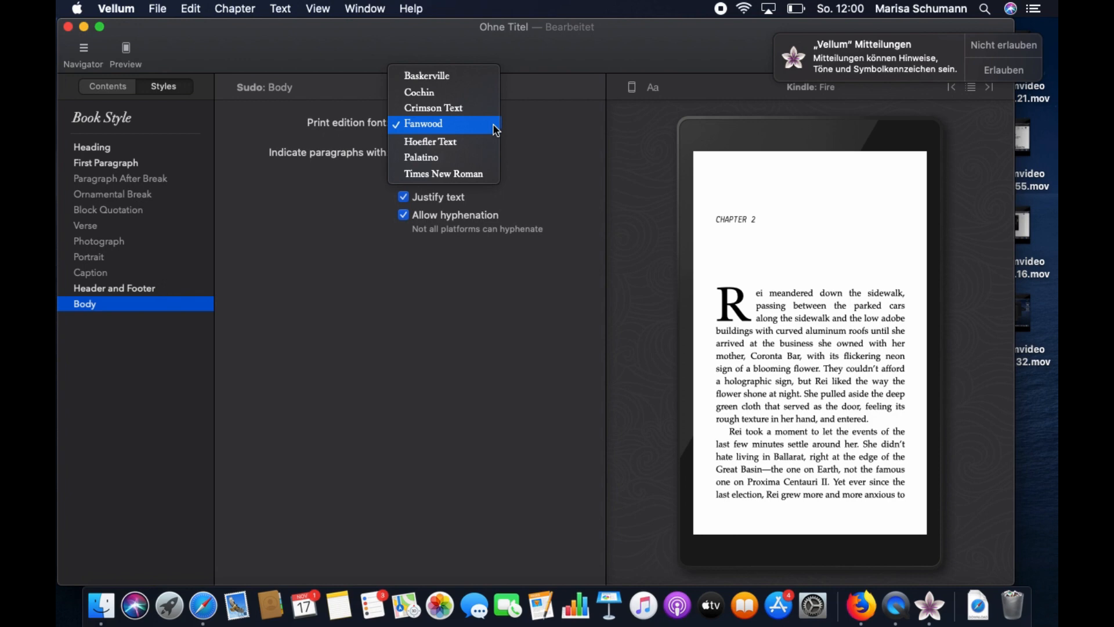
{"action": "left_click", "coordinate": [496, 130]}
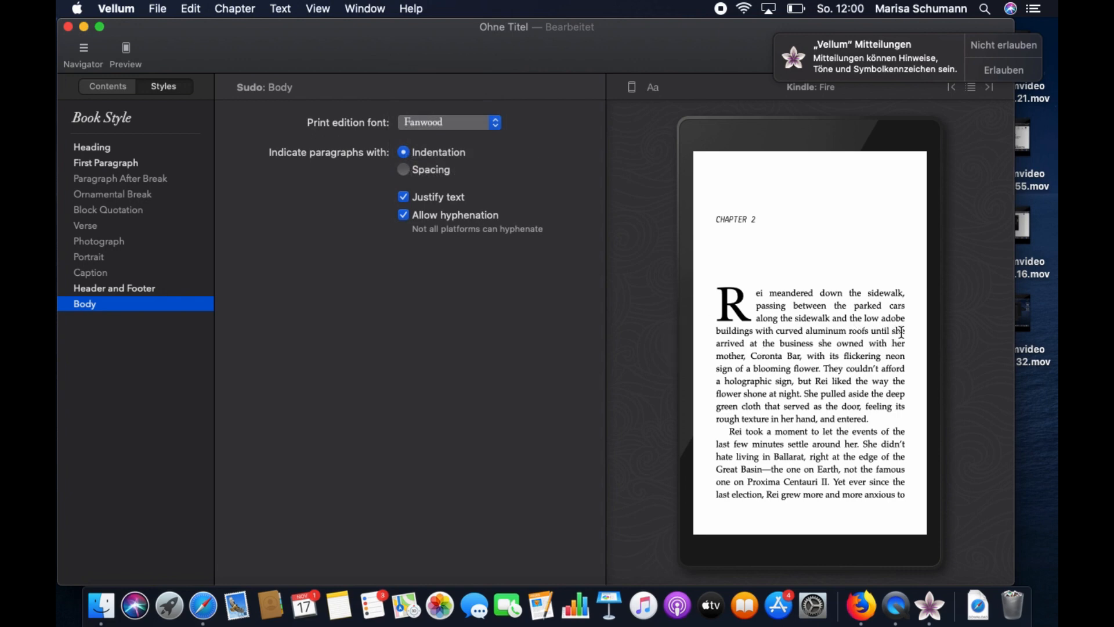
Review the Sudo heading and first paragraph options against the Chapter 2 preview
{"action": "mouse_move", "coordinate": [908, 349]}
{"action": "left_click", "coordinate": [96, 152]}
{"action": "left_click", "coordinate": [96, 163]}
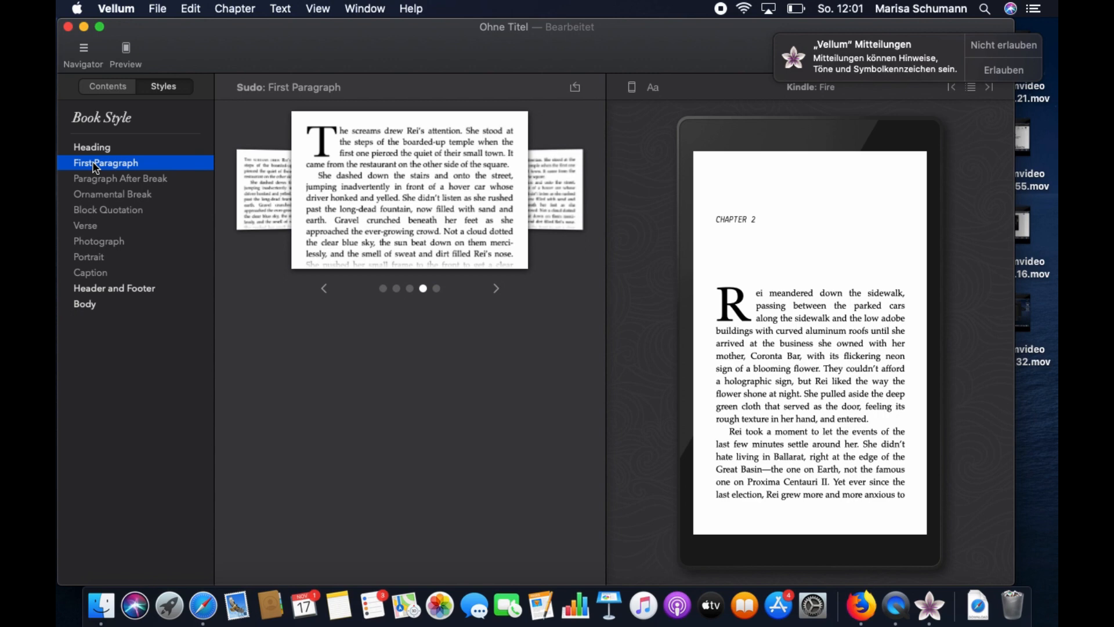
Add a Full Page Image element to the book contents and fill it with CoverPage5x8.png
{"action": "left_click", "coordinate": [121, 91]}
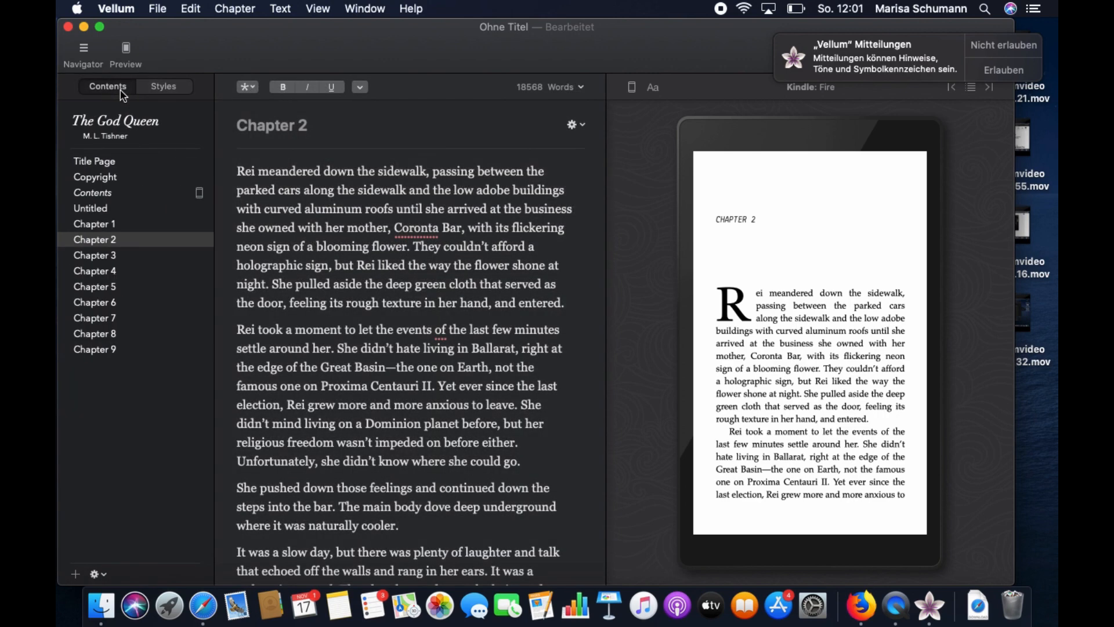
{"action": "left_click", "coordinate": [100, 165]}
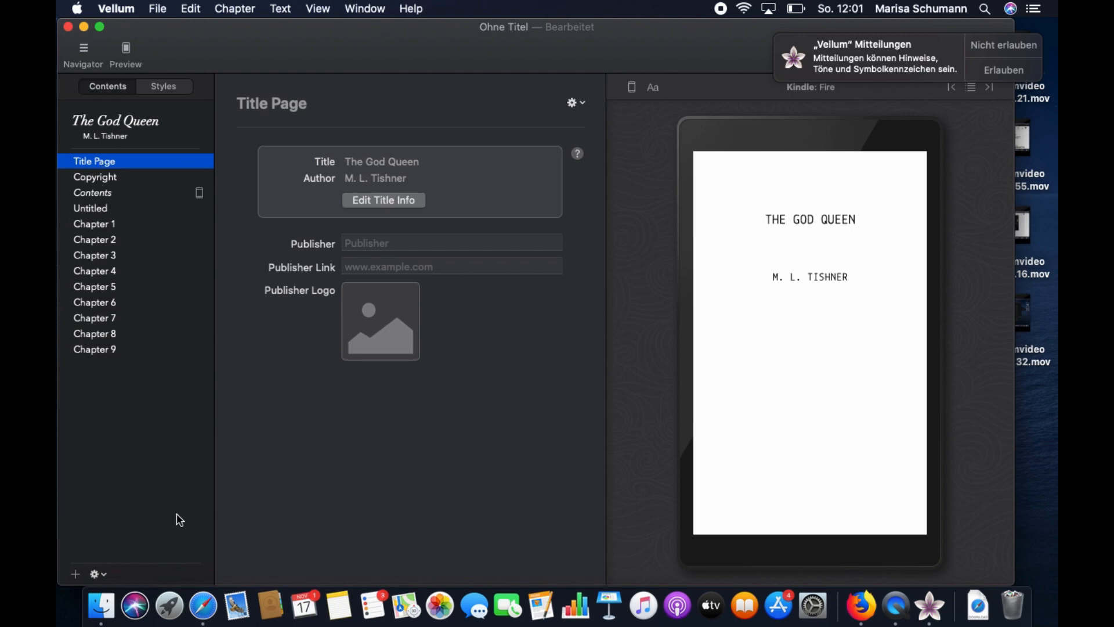
{"action": "left_click", "coordinate": [103, 575]}
{"action": "mouse_move", "coordinate": [126, 450]}
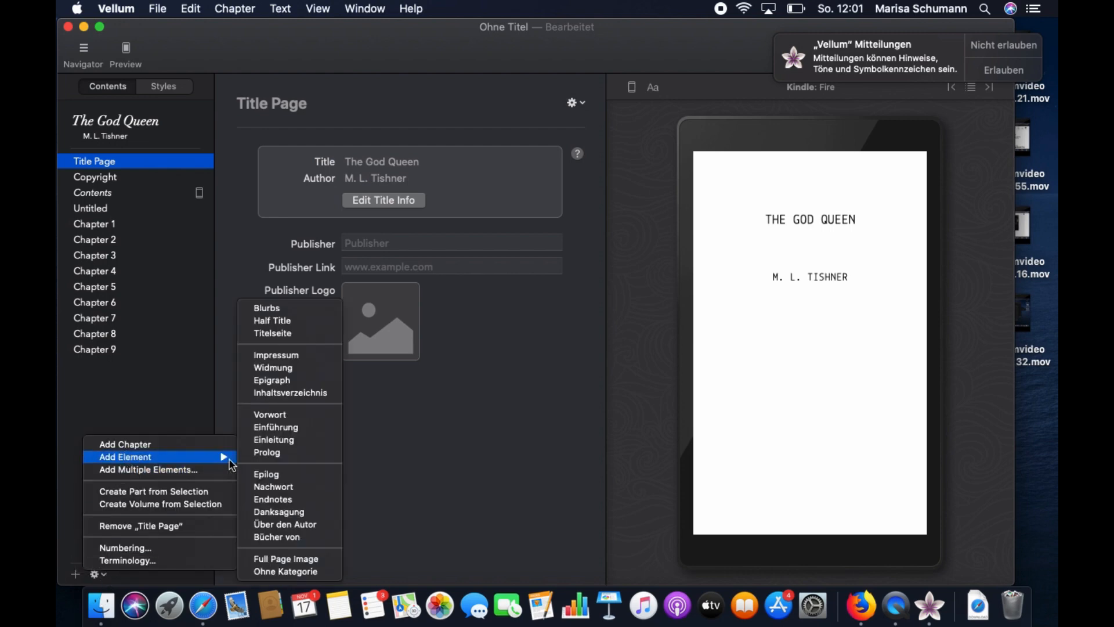
{"action": "left_click", "coordinate": [286, 560]}
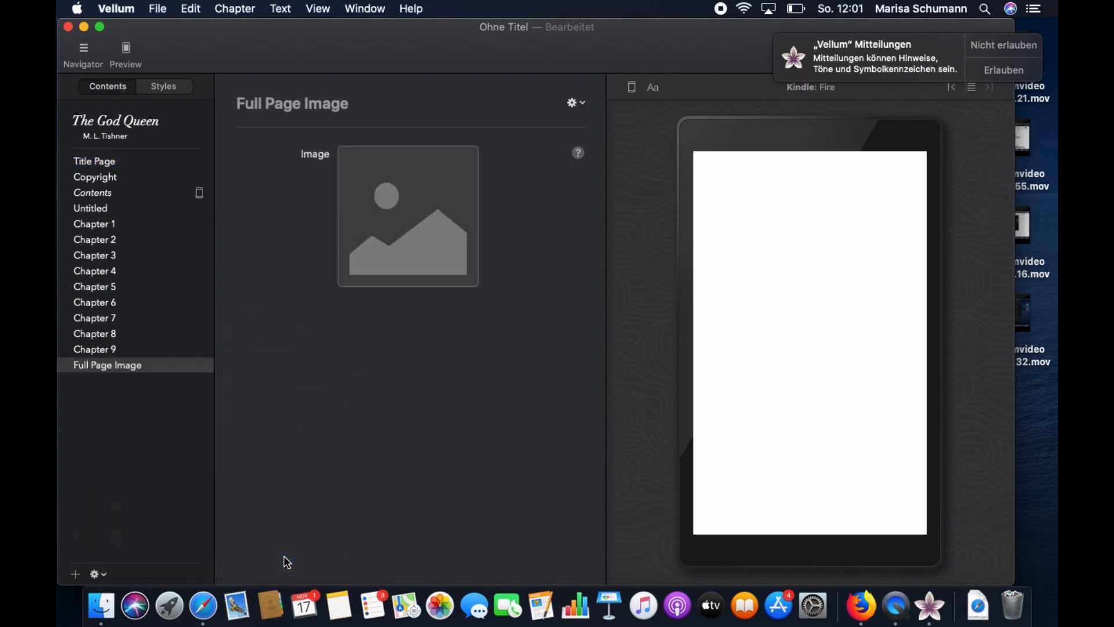
{"action": "left_click", "coordinate": [406, 216]}
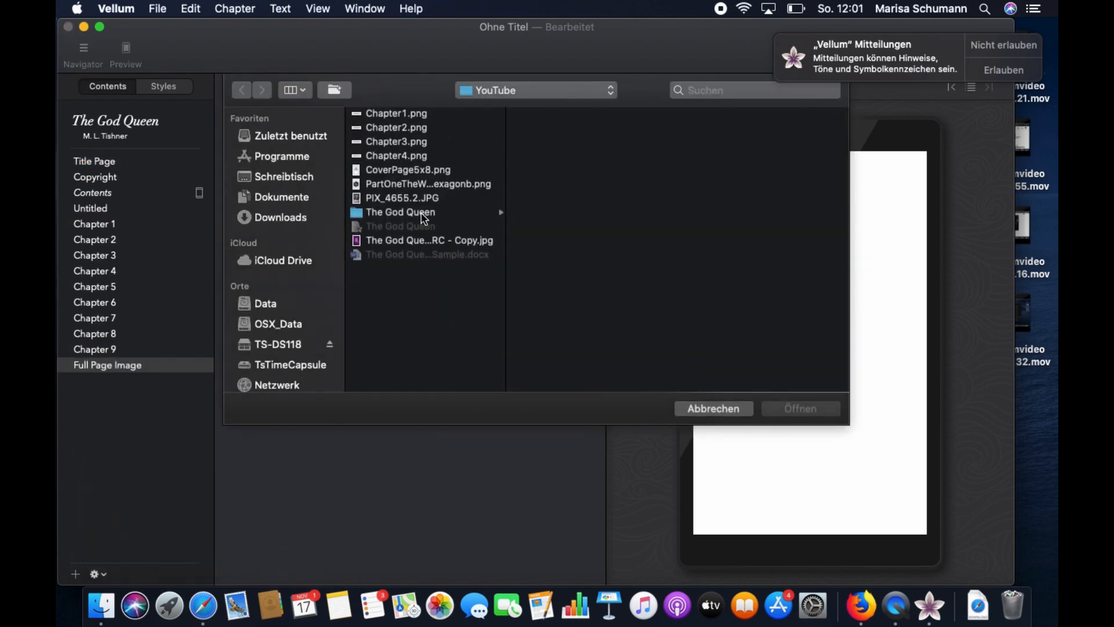
{"action": "left_click", "coordinate": [413, 171]}
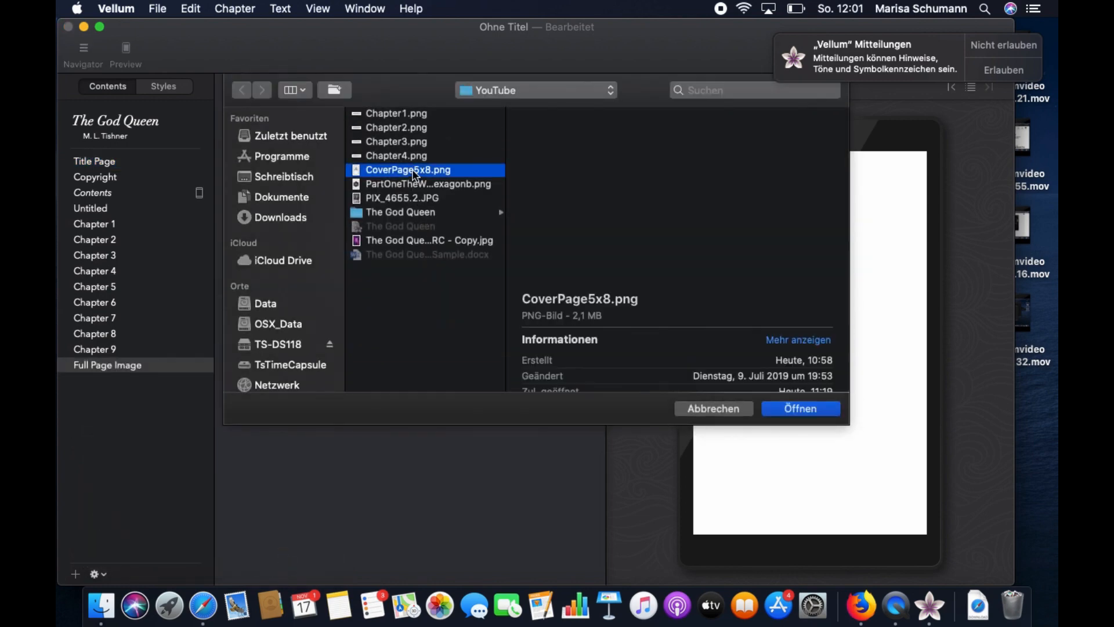
{"action": "left_click", "coordinate": [794, 413]}
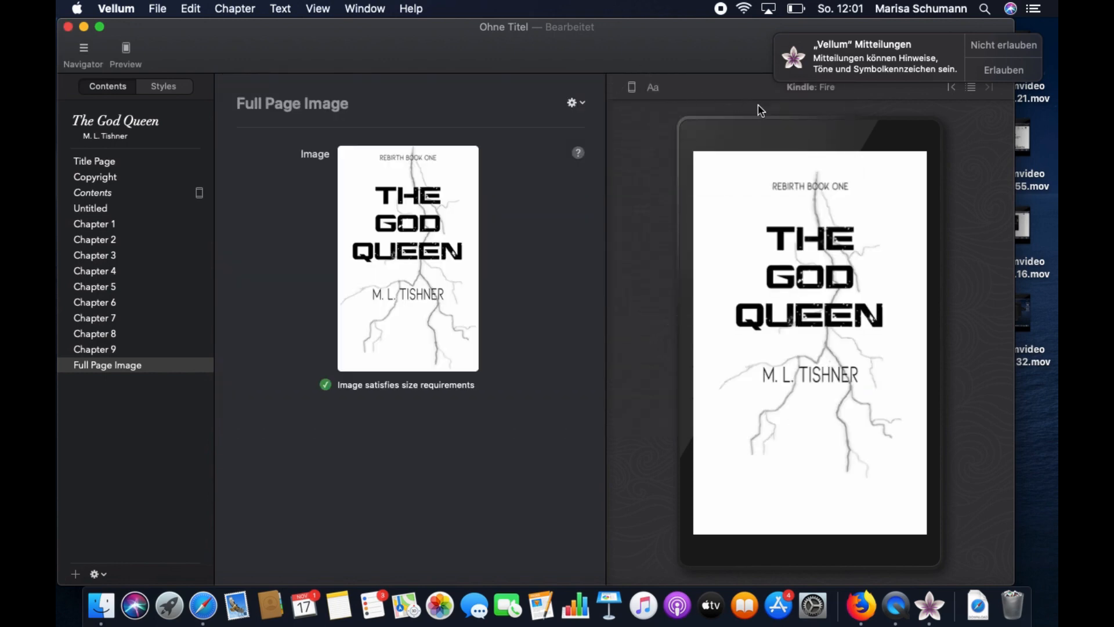
Preview the full page image on Kindle Paperwhite, on iPad and in Print
{"action": "left_click", "coordinate": [632, 87]}
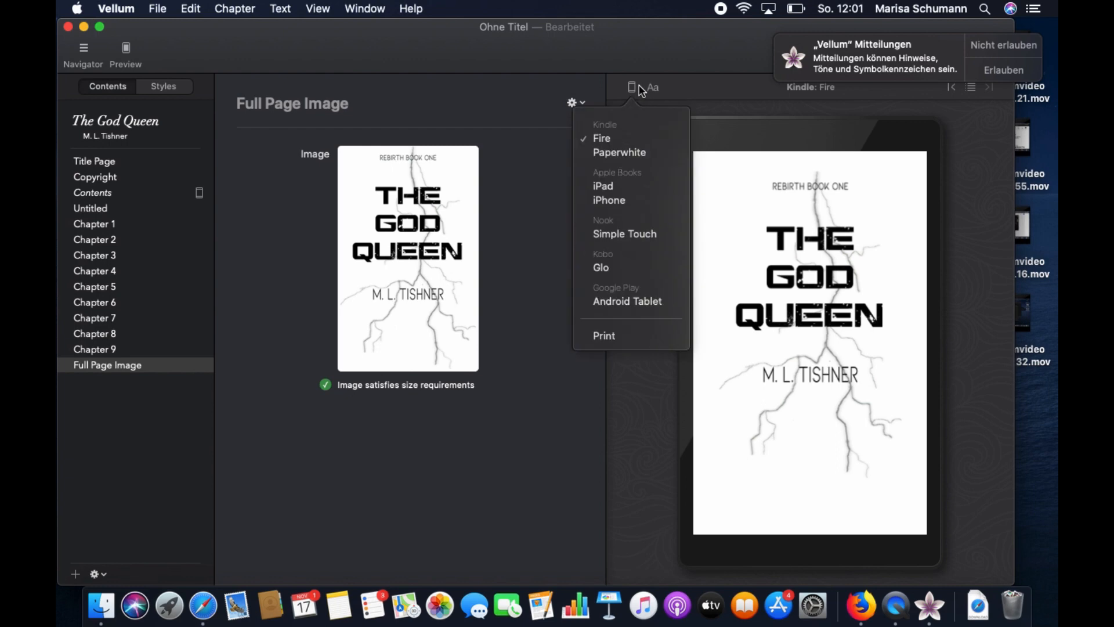
{"action": "left_click", "coordinate": [627, 153]}
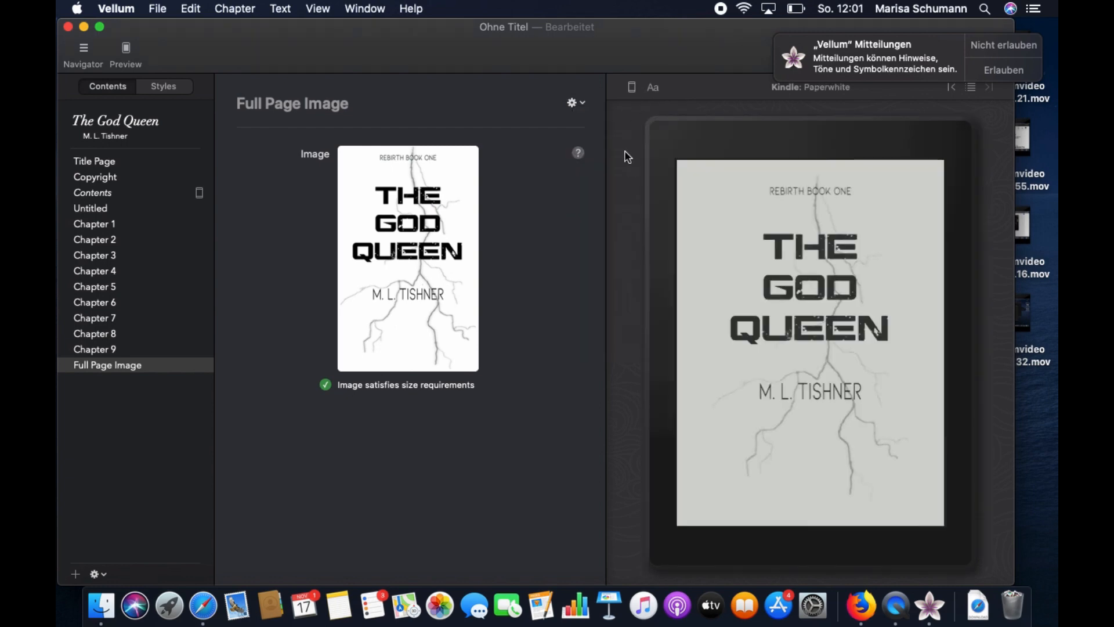
{"action": "left_click", "coordinate": [633, 89]}
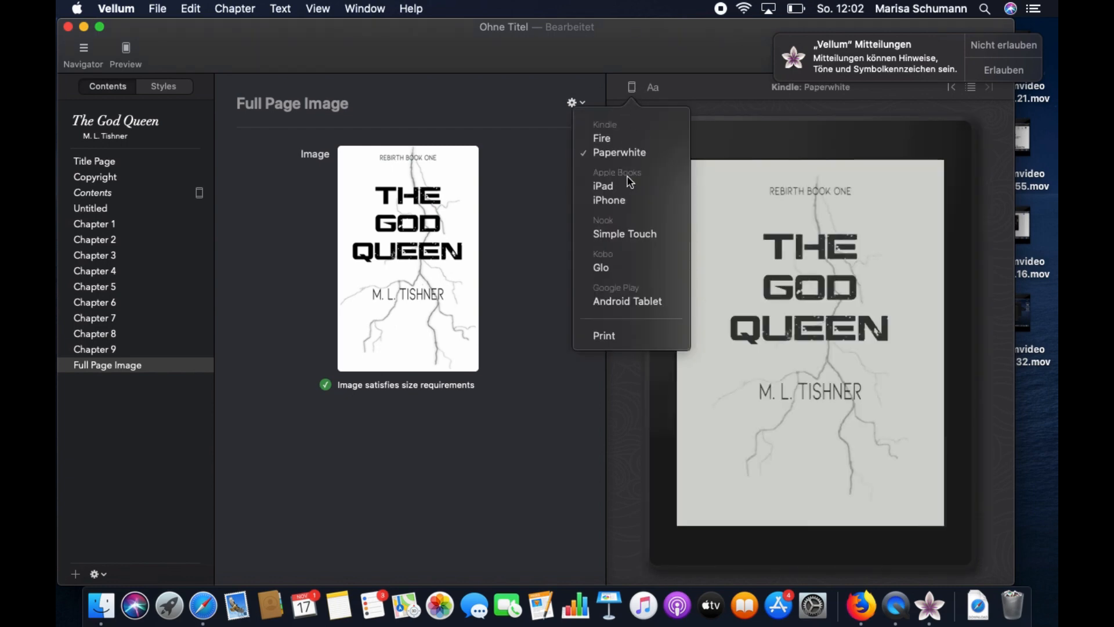
{"action": "left_click", "coordinate": [604, 185]}
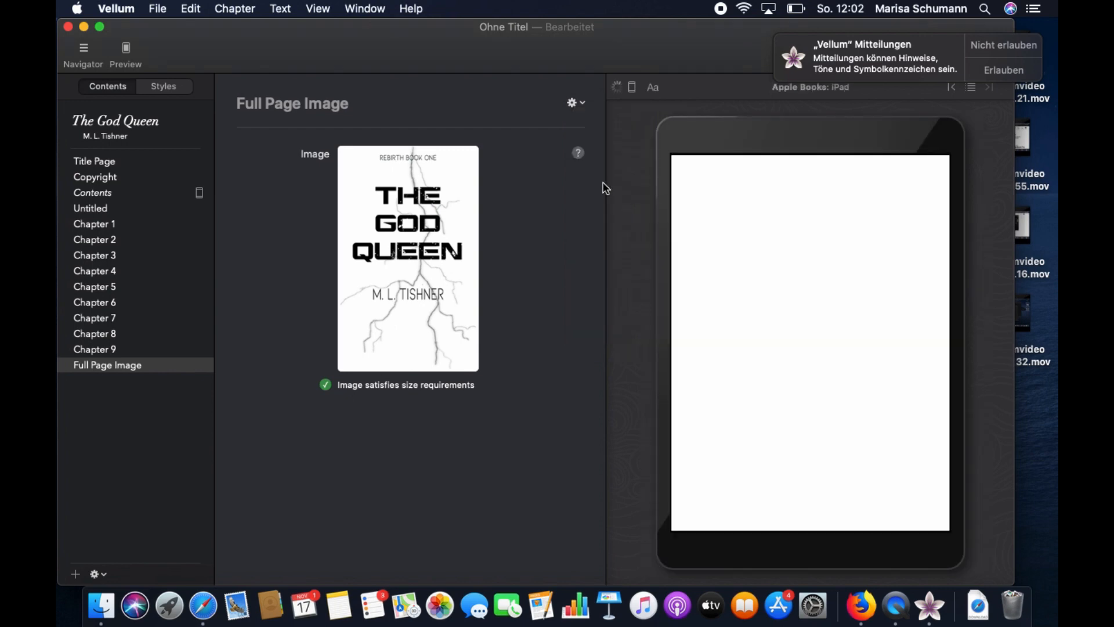
{"action": "left_click", "coordinate": [633, 87]}
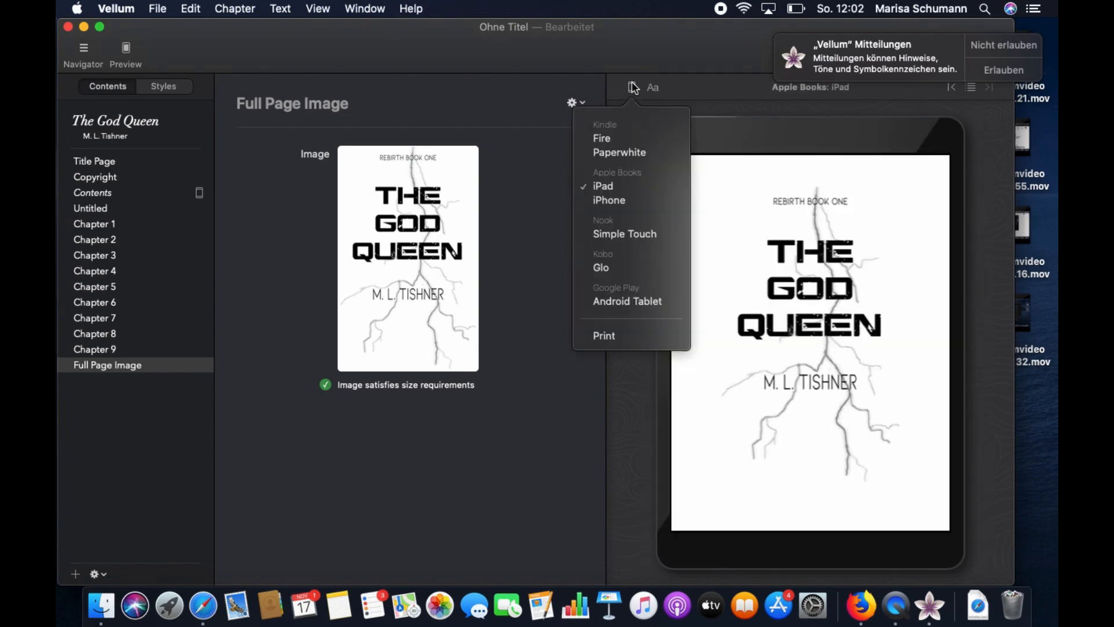
{"action": "left_click", "coordinate": [604, 336]}
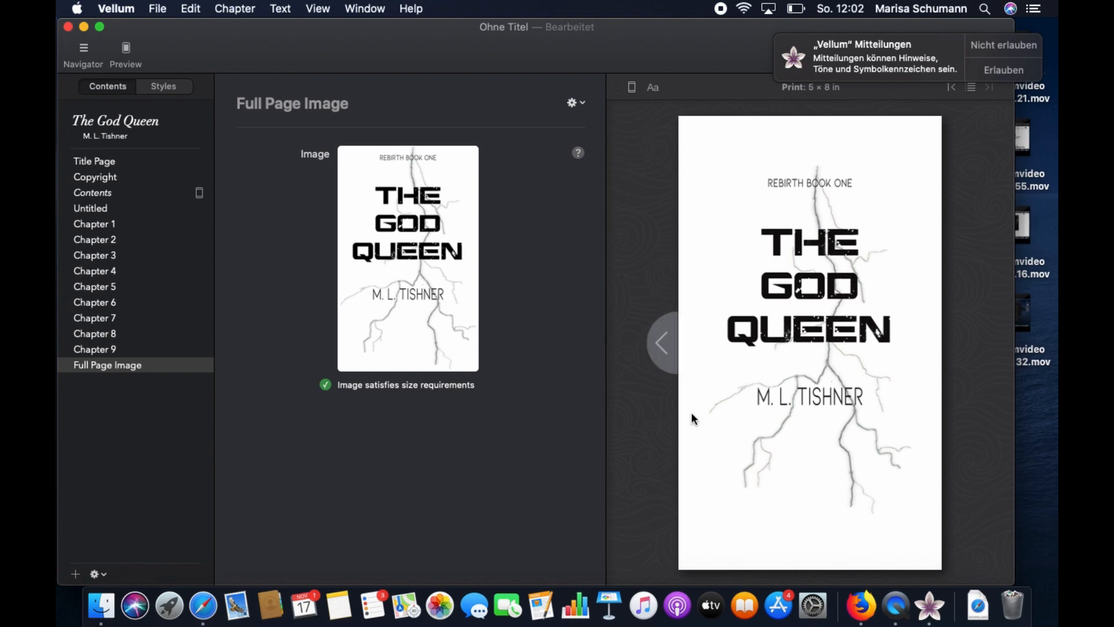
Review the ebook cover and Title Page, and move the Full Page Image element above the Title Page in the contents
{"action": "left_click", "coordinate": [133, 129]}
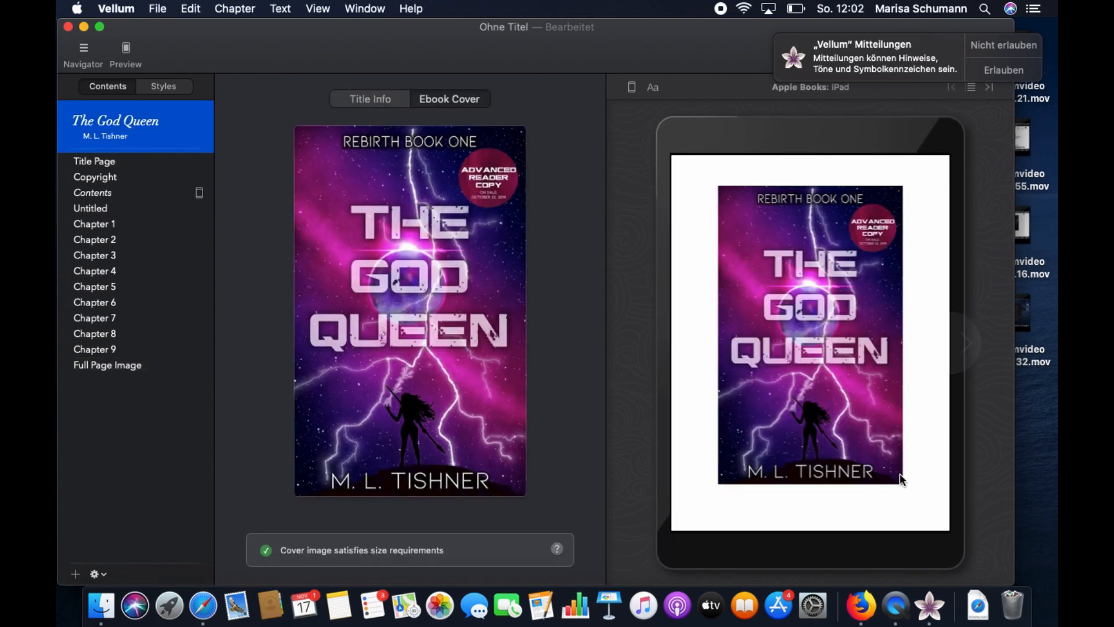
{"action": "left_click", "coordinate": [106, 162]}
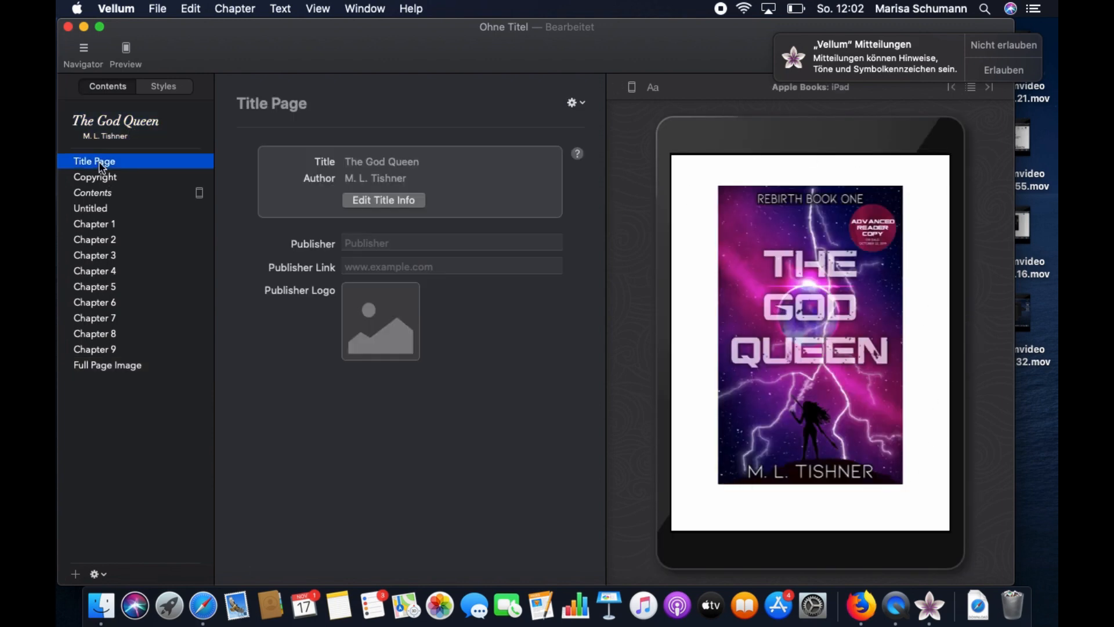
{"action": "left_click", "coordinate": [110, 366]}
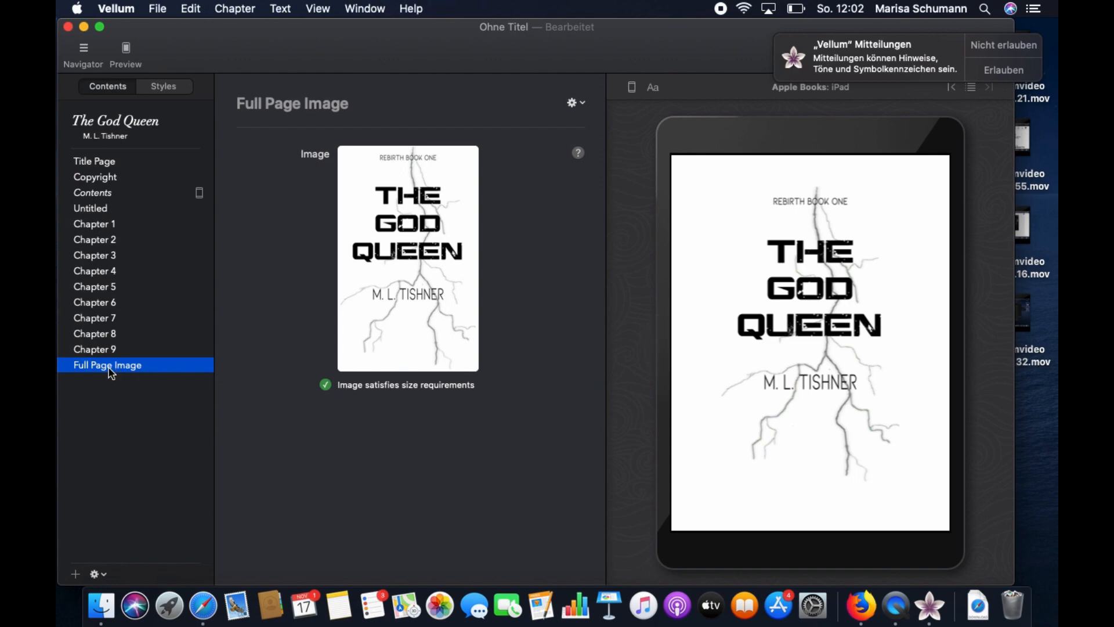
{"action": "left_click_drag", "start_coordinate": [112, 373], "coordinate": [112, 164]}
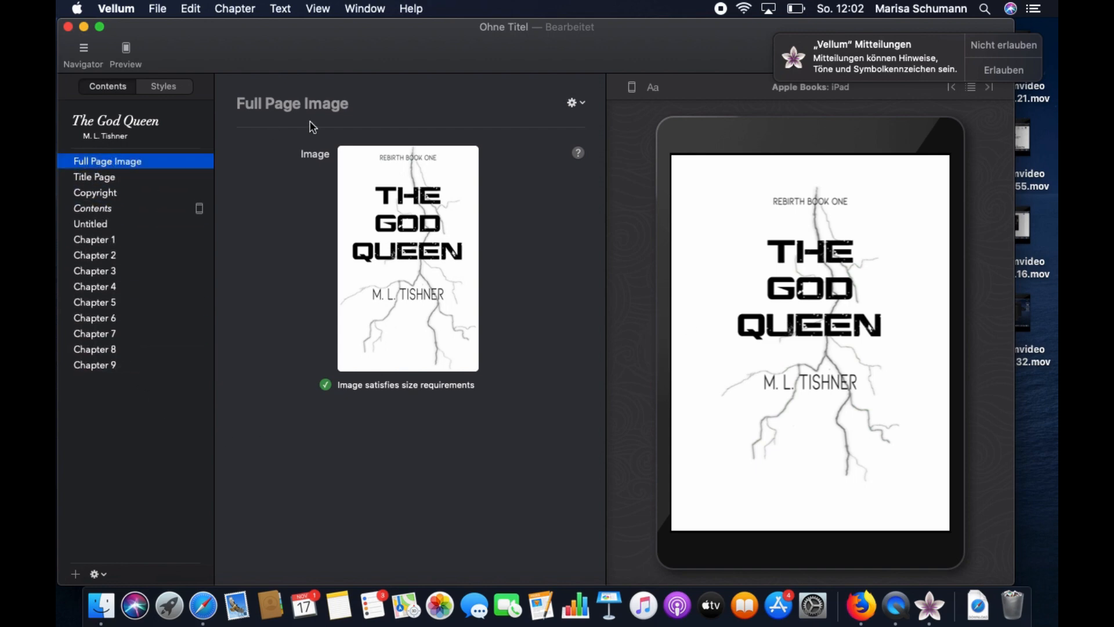
Rename the Full Page Image element as Title Page TGQ and open the original Title Page
{"action": "left_click", "coordinate": [303, 104]}
{"action": "type", "text": "Title"}
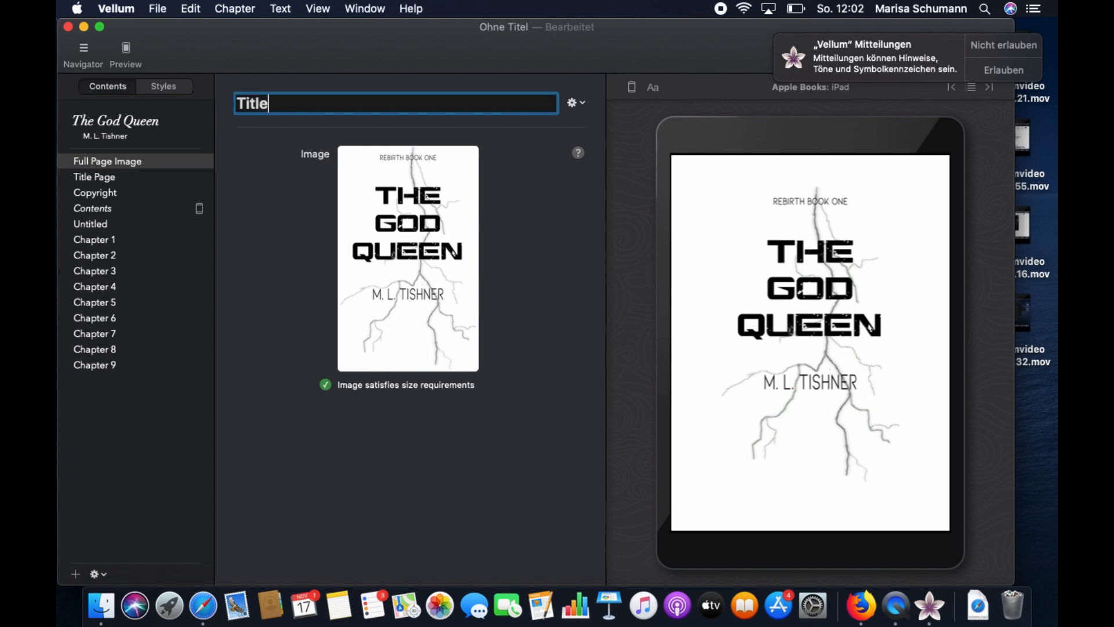
{"action": "type", "text": " Page TGQ"}
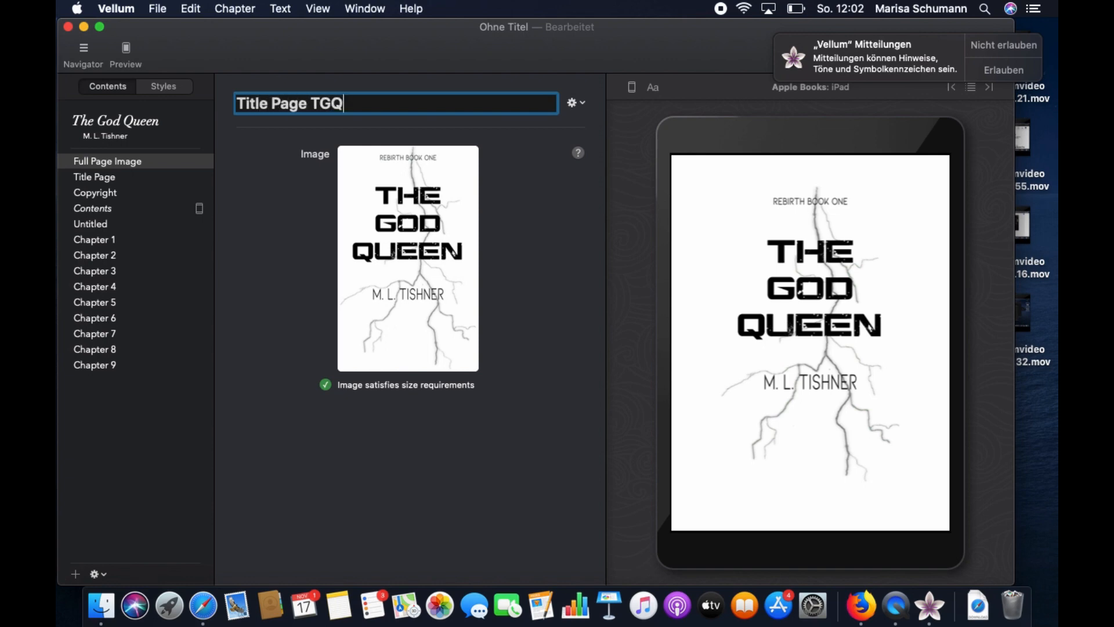
{"action": "key", "text": "Return"}
{"action": "left_click", "coordinate": [106, 180]}
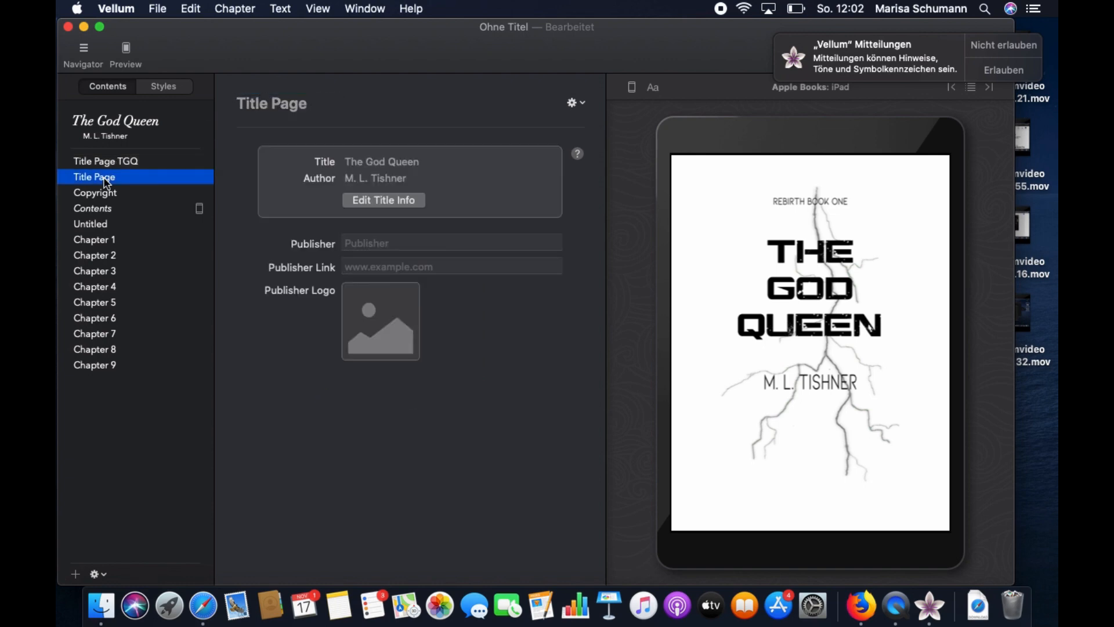
Remove the original Title Page element from the book contents
{"action": "left_click", "coordinate": [105, 576]}
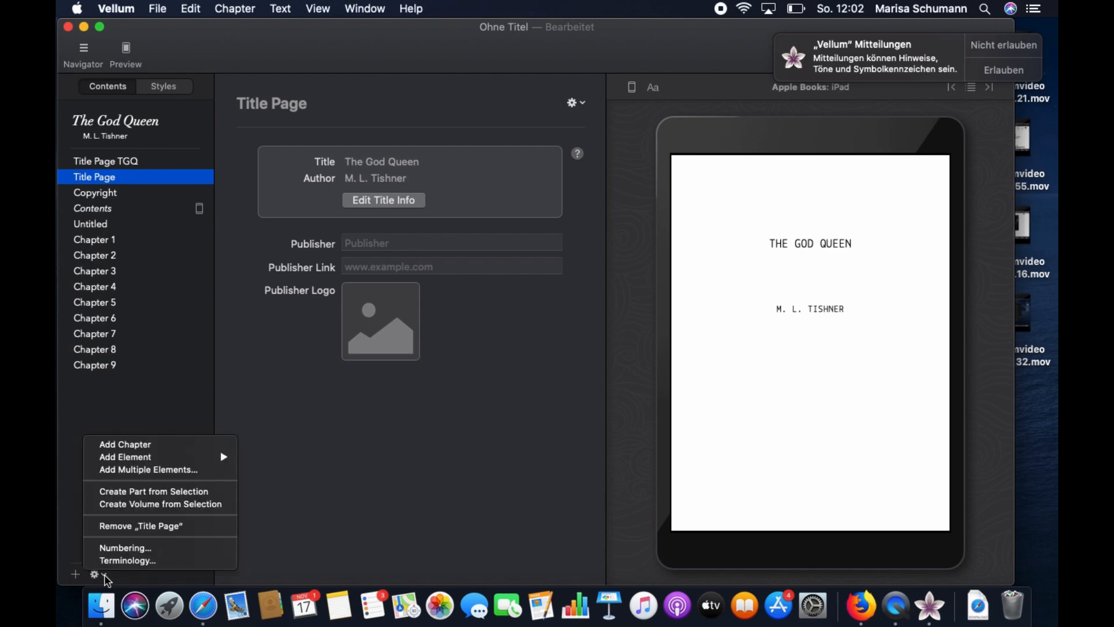
{"action": "left_click", "coordinate": [113, 527]}
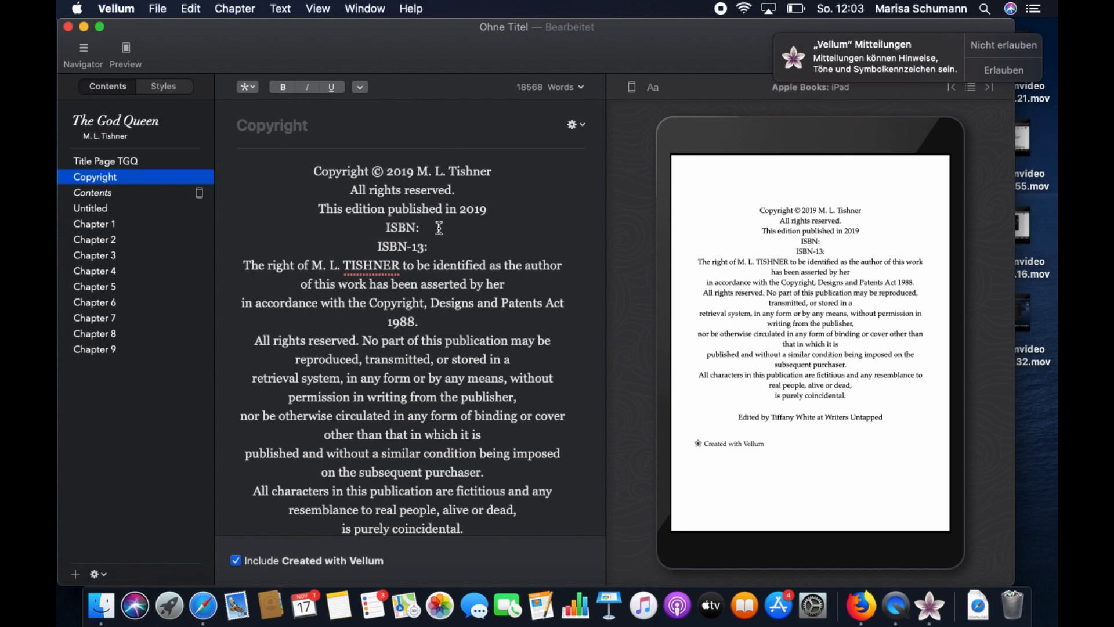
Remove the stray line break before "retrieval system" in the Copyright page's rights paragraph
{"action": "left_click", "coordinate": [387, 321]}
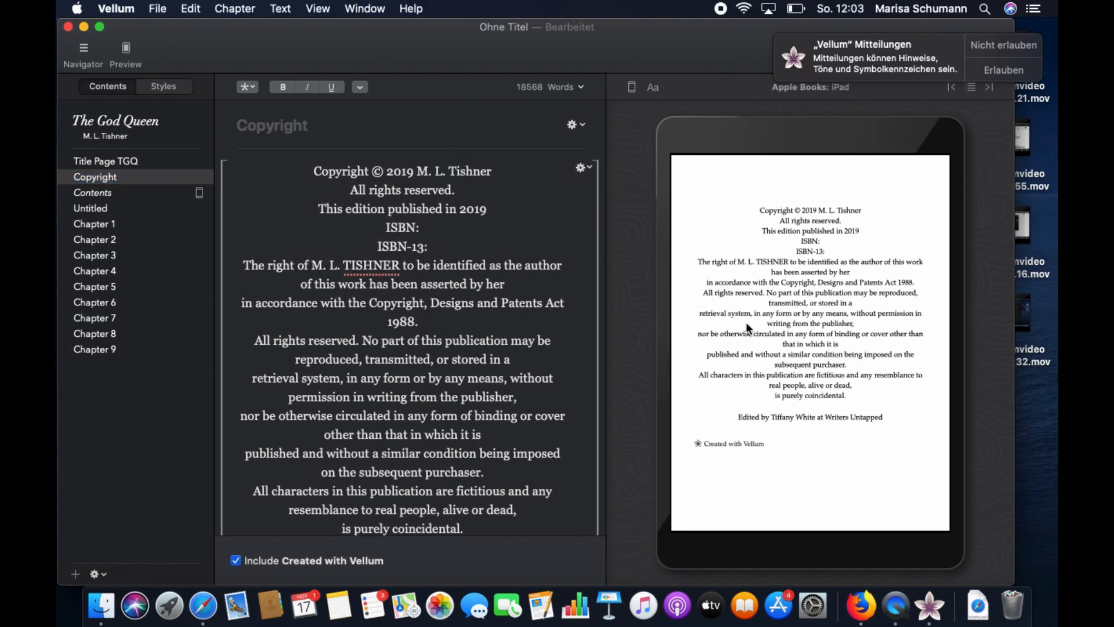
{"action": "left_click", "coordinate": [302, 286]}
{"action": "key", "text": "BackSpace"}
{"action": "left_click", "coordinate": [357, 328]}
{"action": "key", "text": "BackSpace"}
{"action": "left_click", "coordinate": [274, 360]}
{"action": "key", "text": "BackSpace"}
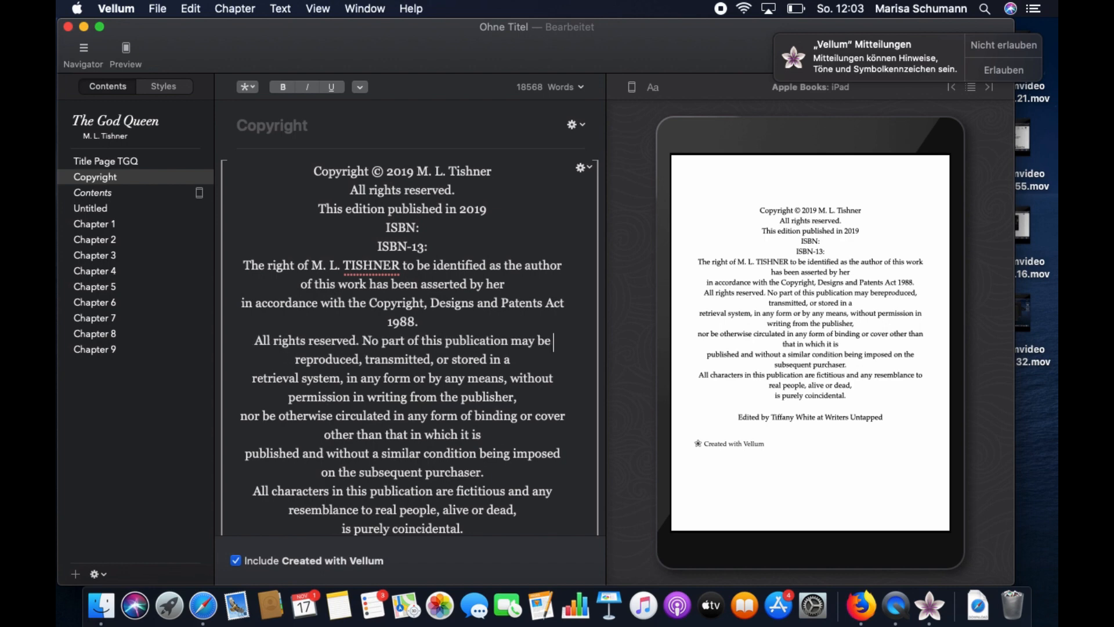
{"action": "left_click", "coordinate": [250, 380]}
{"action": "key", "text": "BackSpace"}
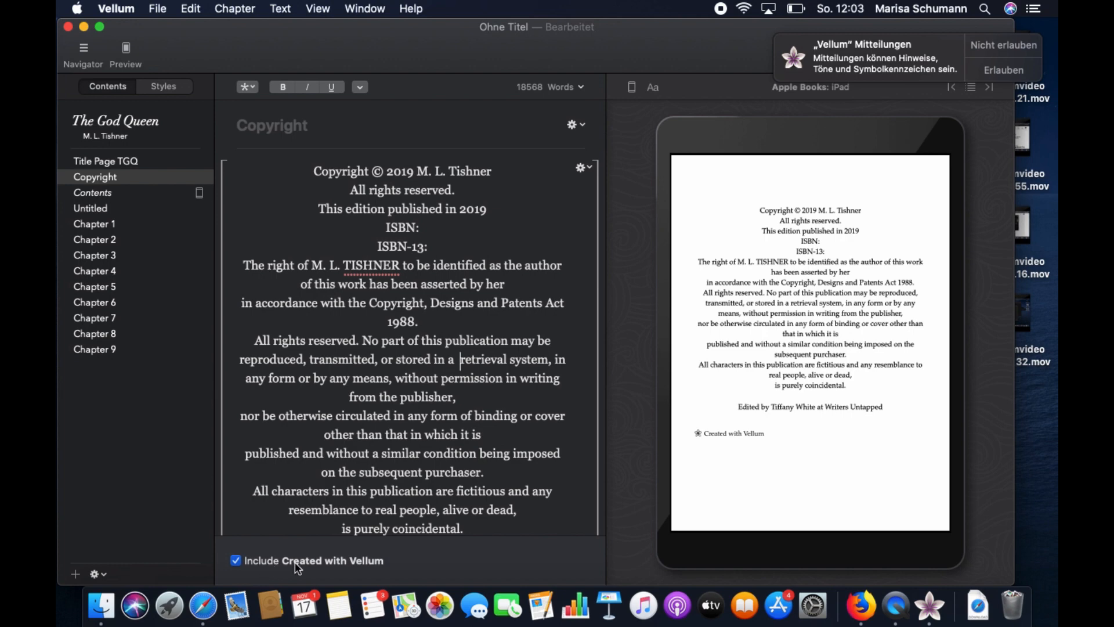
Exclude the Created with Vellum note from the Copyright page and enter the placeholder xx-xxxxx after ISBN
{"action": "left_click", "coordinate": [237, 561]}
{"action": "left_click", "coordinate": [436, 229]}
{"action": "type", "text": "xx-xxxxx"}
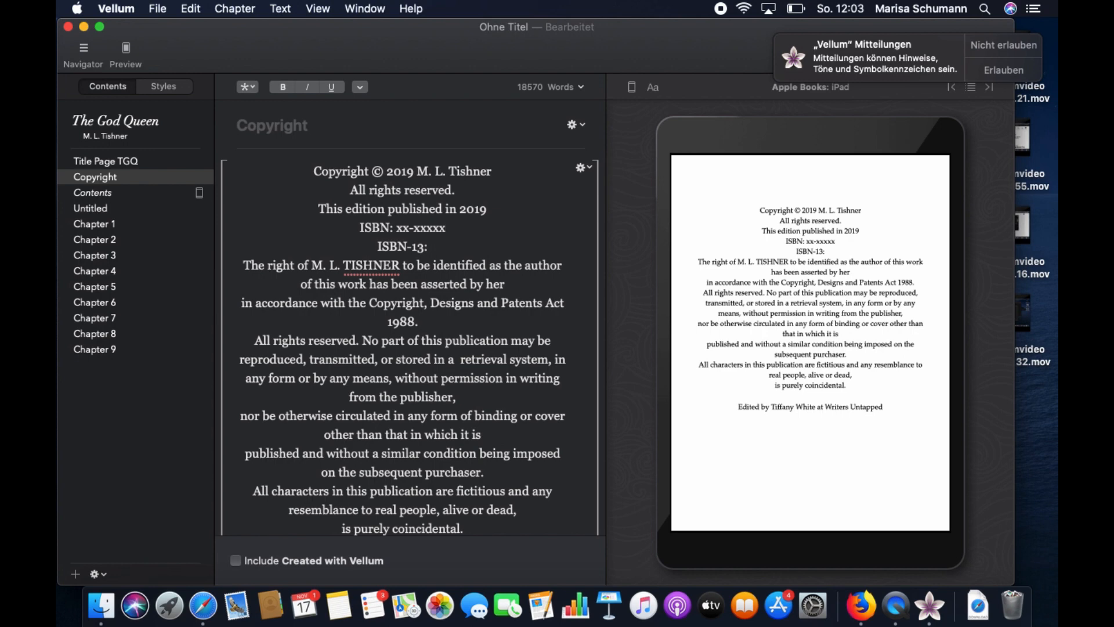
{"action": "left_click", "coordinate": [447, 248]}
Open the Contents element and examine which editions it can be included in
{"action": "left_click", "coordinate": [89, 196]}
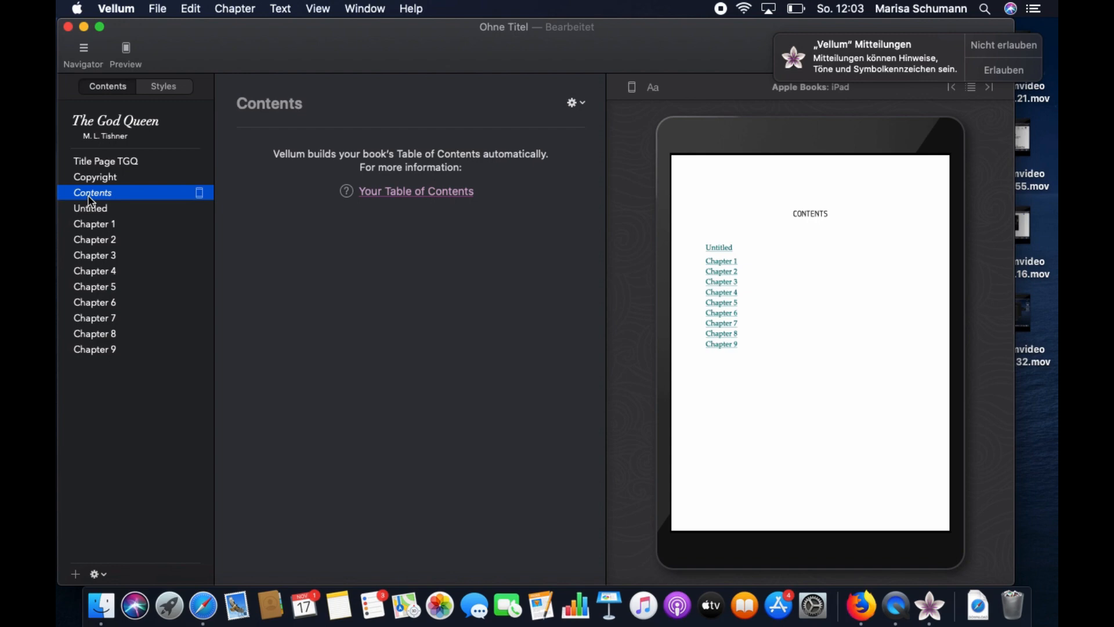
{"action": "left_click", "coordinate": [583, 103]}
{"action": "mouse_move", "coordinate": [590, 122]}
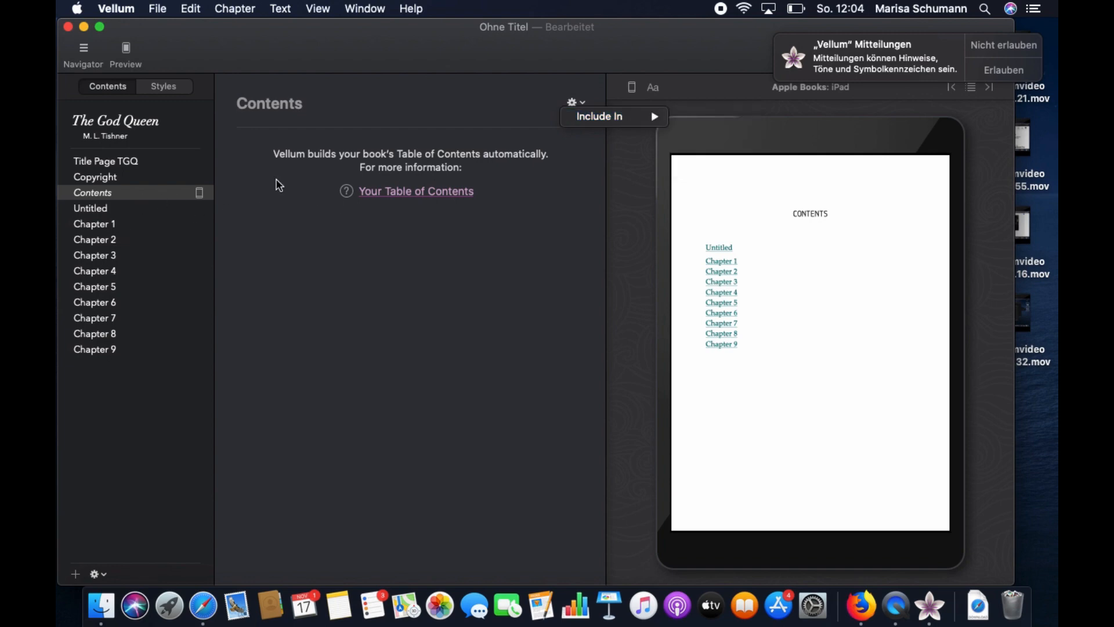
{"action": "mouse_move", "coordinate": [656, 117]}
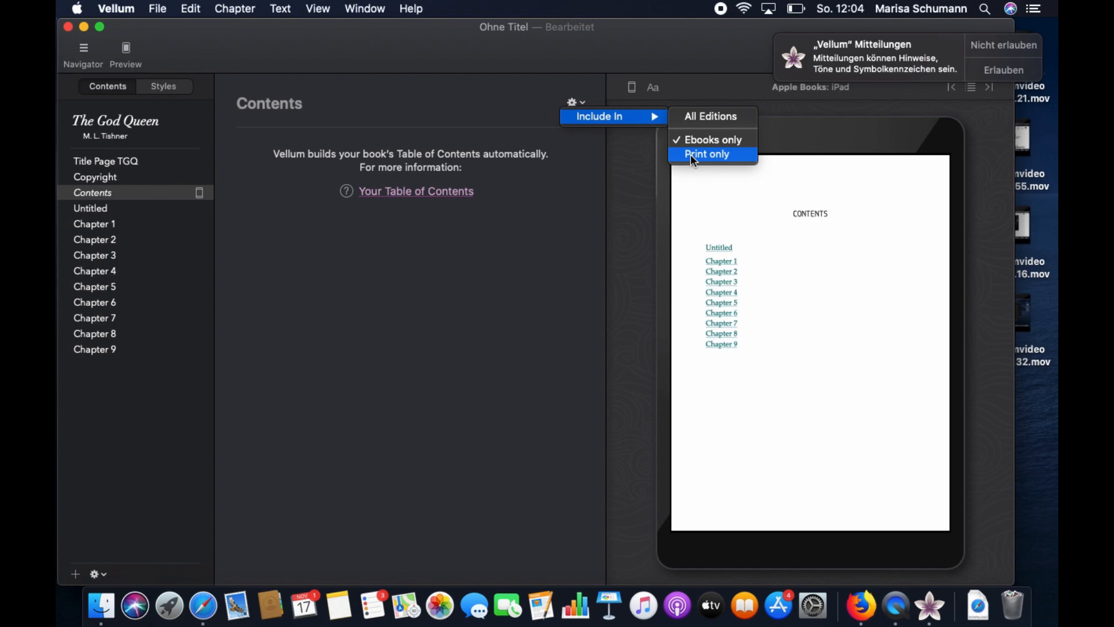
{"action": "left_click", "coordinate": [329, 296]}
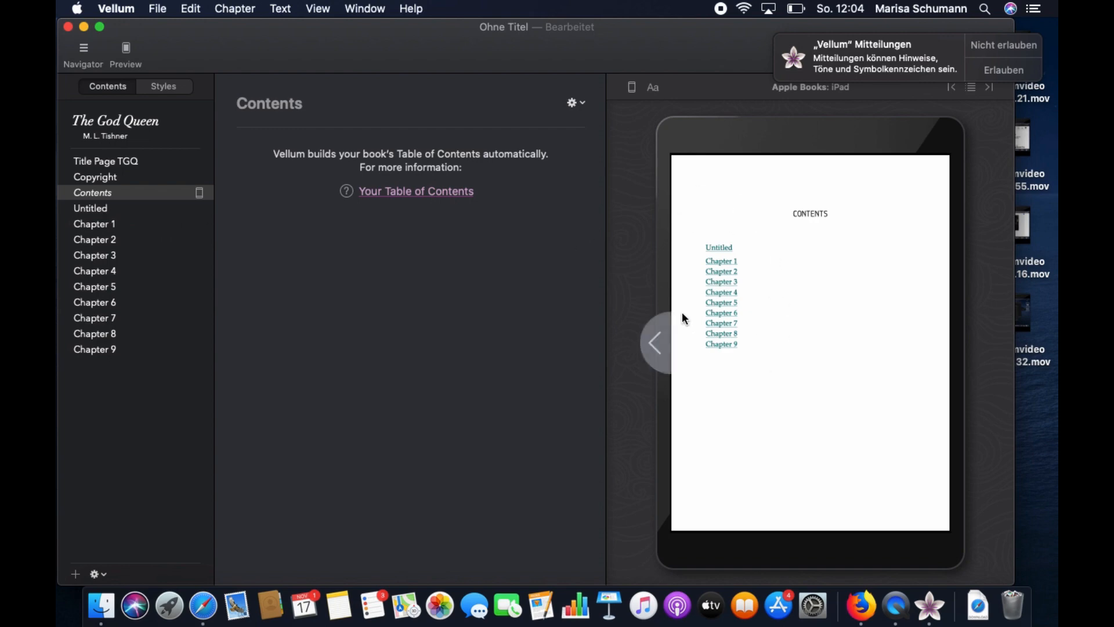
Check the Untitled part page, then add a Full Page Image element filled with the Part One The Woman hexagon PNG
{"action": "left_click", "coordinate": [103, 213]}
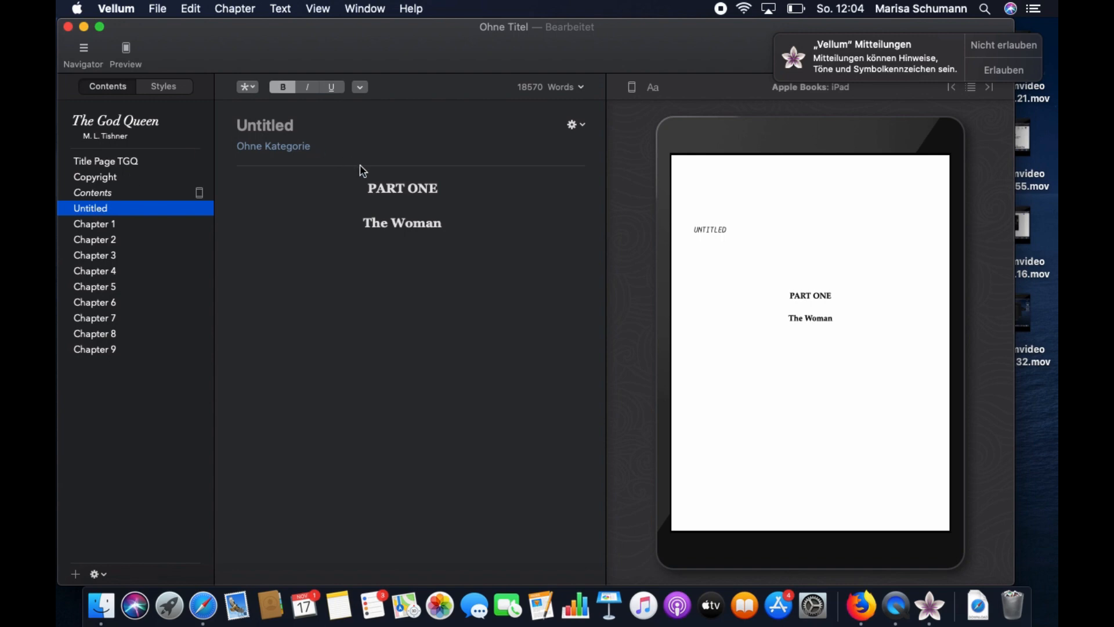
{"action": "left_click", "coordinate": [99, 574]}
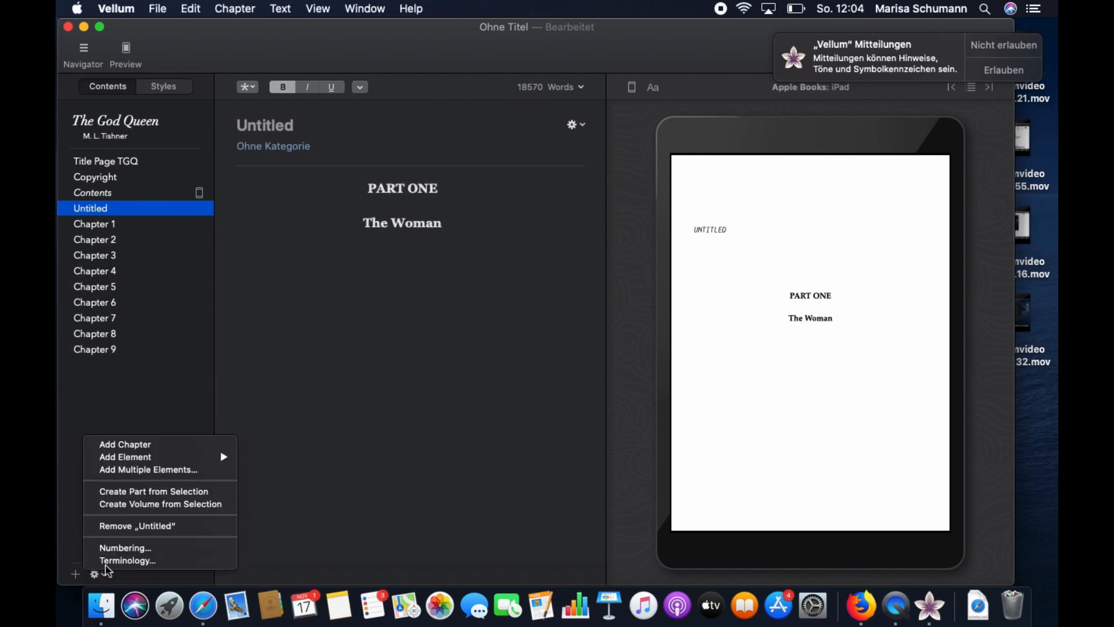
{"action": "mouse_move", "coordinate": [128, 459]}
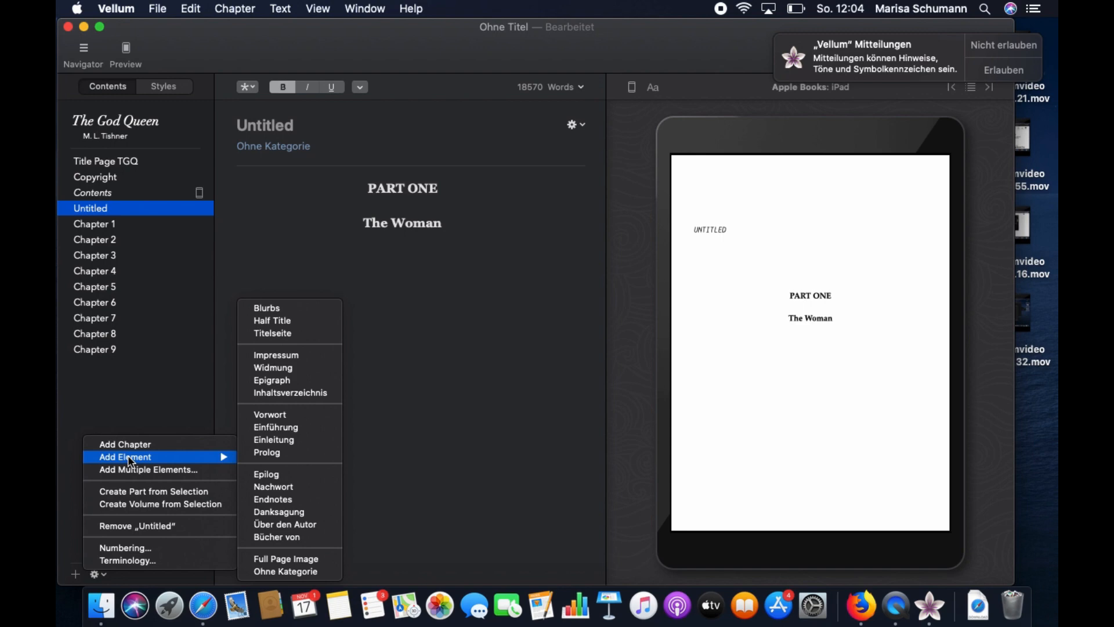
{"action": "left_click", "coordinate": [314, 558]}
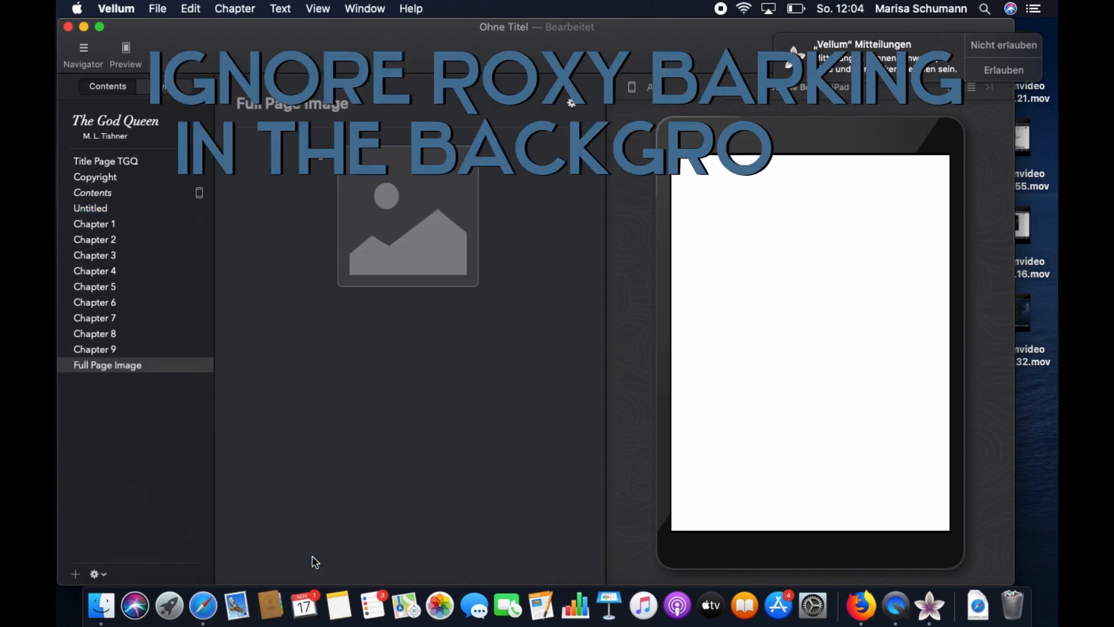
{"action": "left_click", "coordinate": [406, 214]}
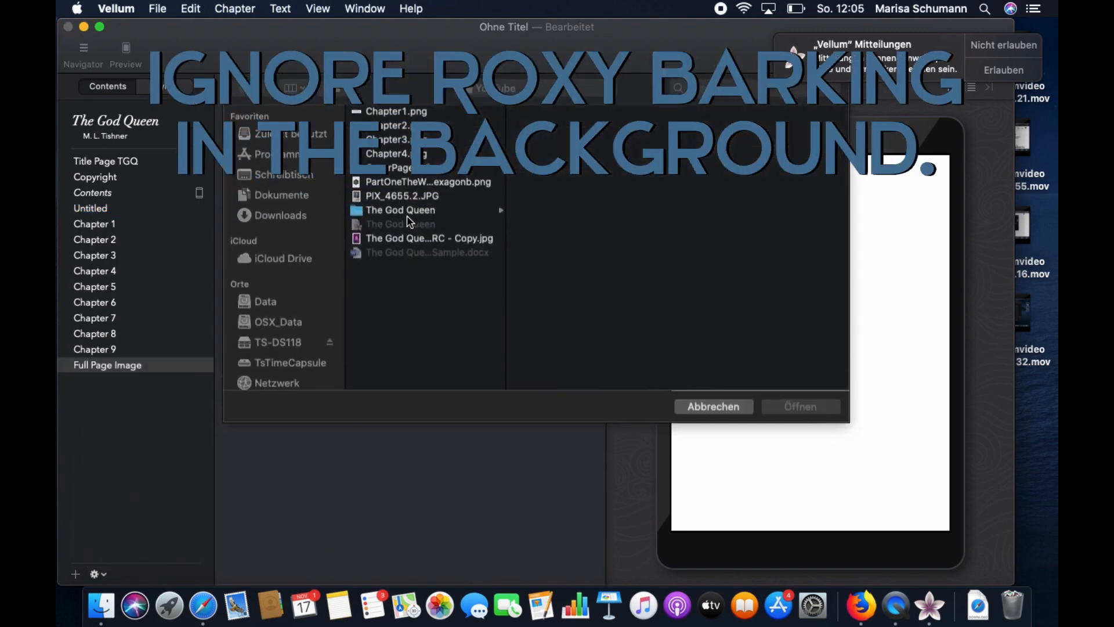
{"action": "left_click", "coordinate": [409, 184]}
{"action": "left_click", "coordinate": [794, 407]}
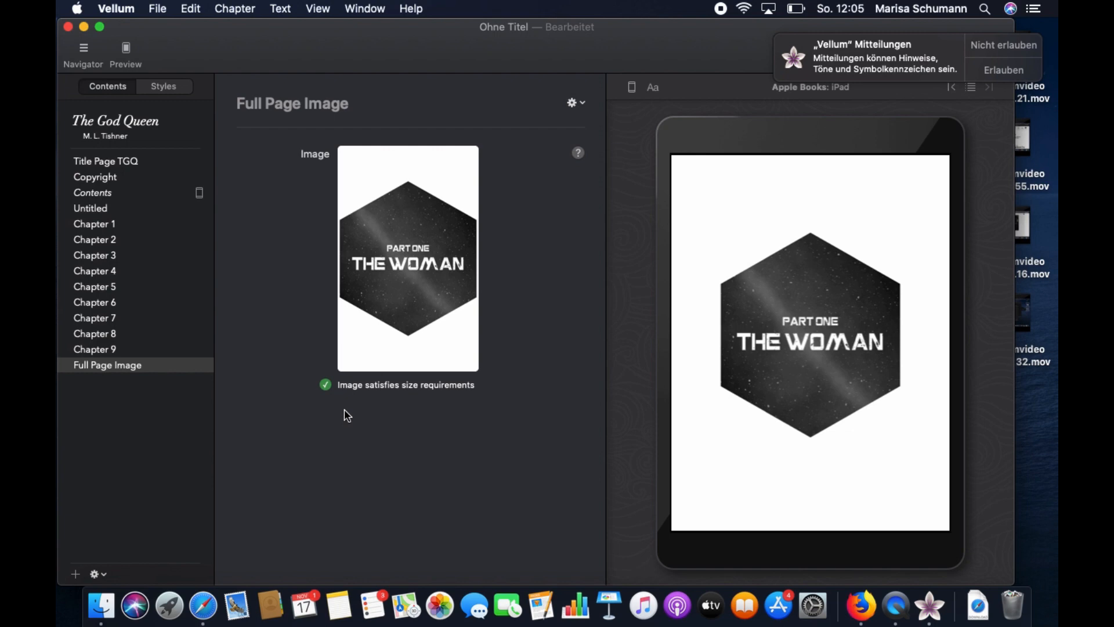
Rename the new Full Page Image element as Part One The Woman and move it above Untitled in the contents
{"action": "mouse_move", "coordinate": [464, 268]}
{"action": "left_click", "coordinate": [326, 100]}
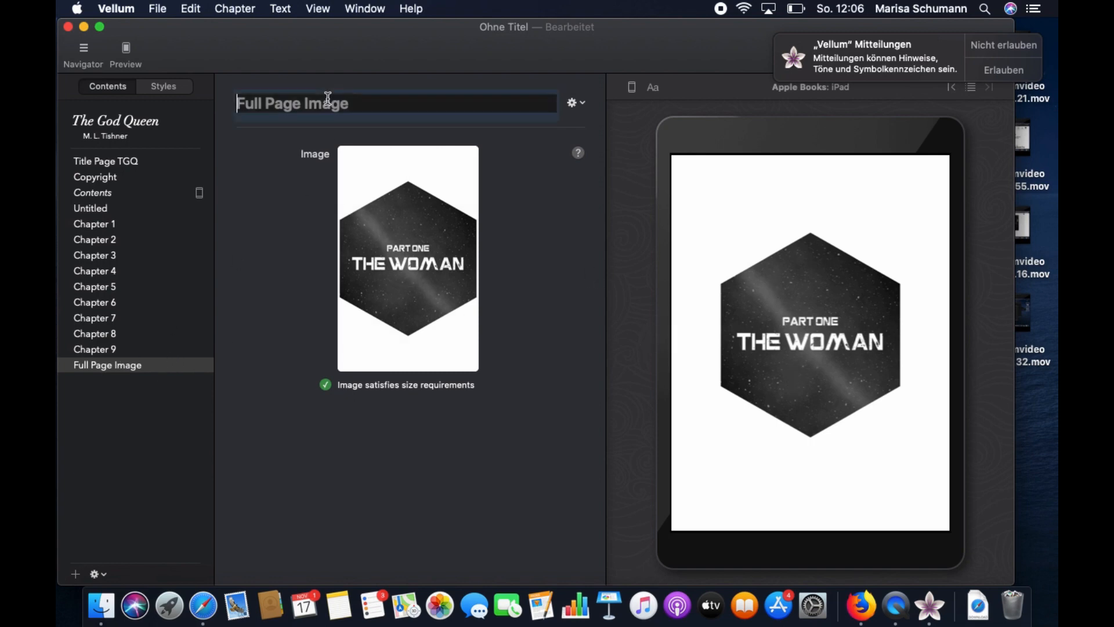
{"action": "type", "text": "Part One "}
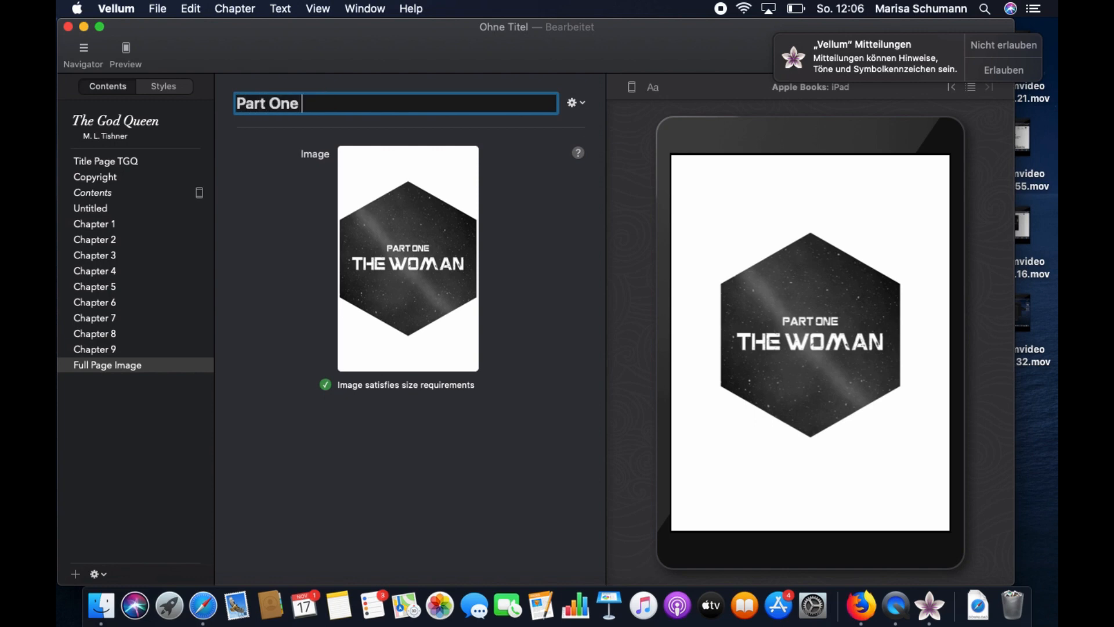
{"action": "type", "text": "The Woman"}
{"action": "key", "text": "Return"}
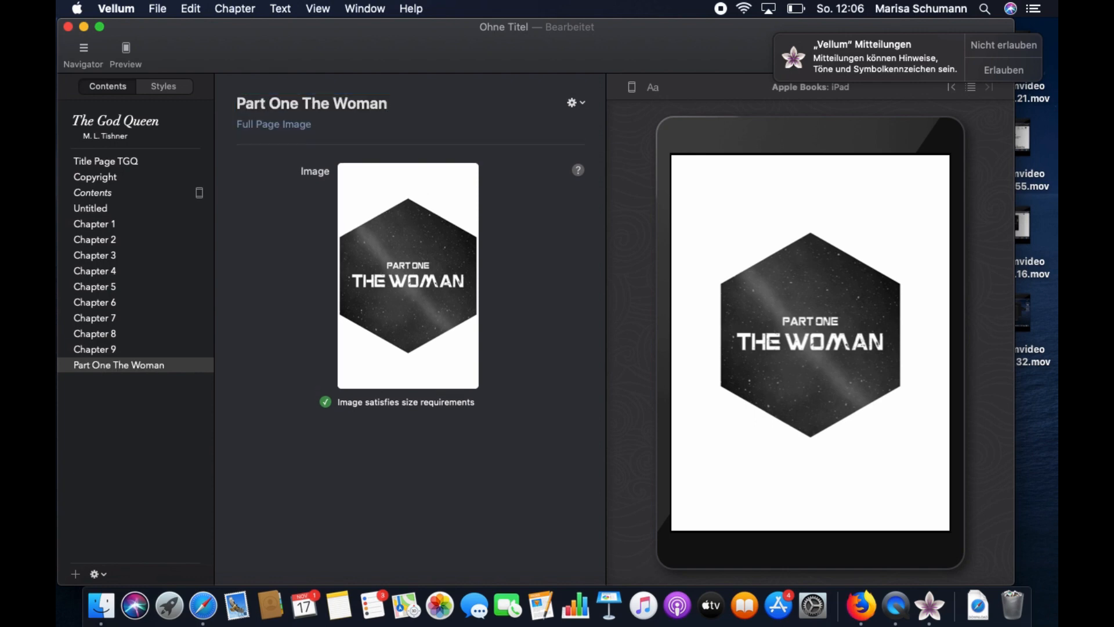
{"action": "left_click_drag", "start_coordinate": [101, 372], "coordinate": [110, 211]}
Remove the Untitled element from the book contents
{"action": "left_click", "coordinate": [97, 226]}
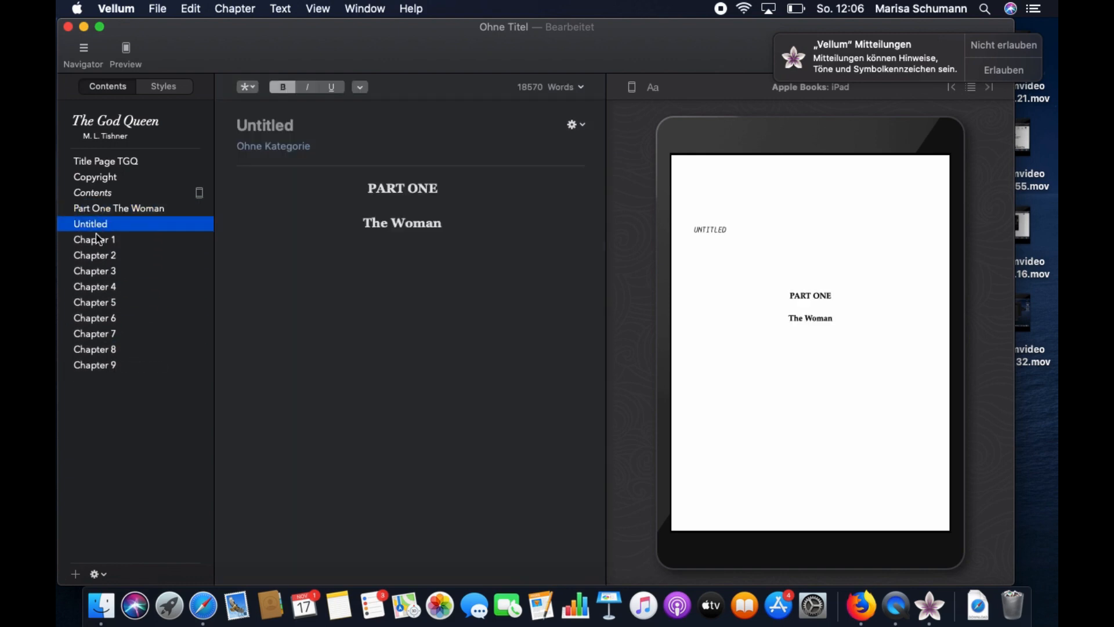
{"action": "left_click", "coordinate": [101, 574]}
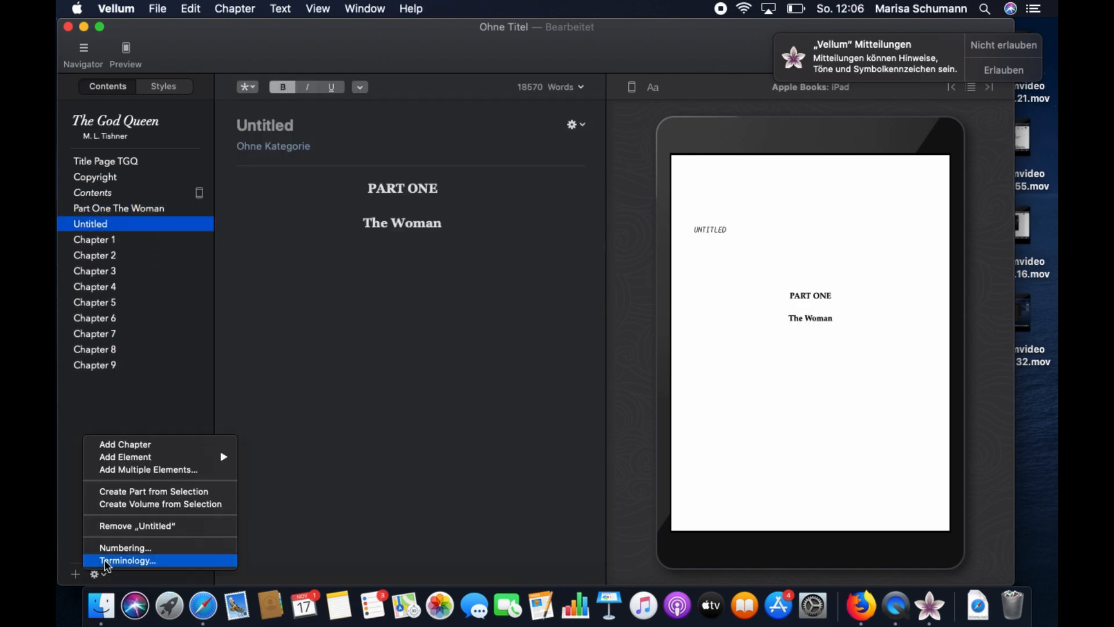
{"action": "left_click", "coordinate": [108, 525]}
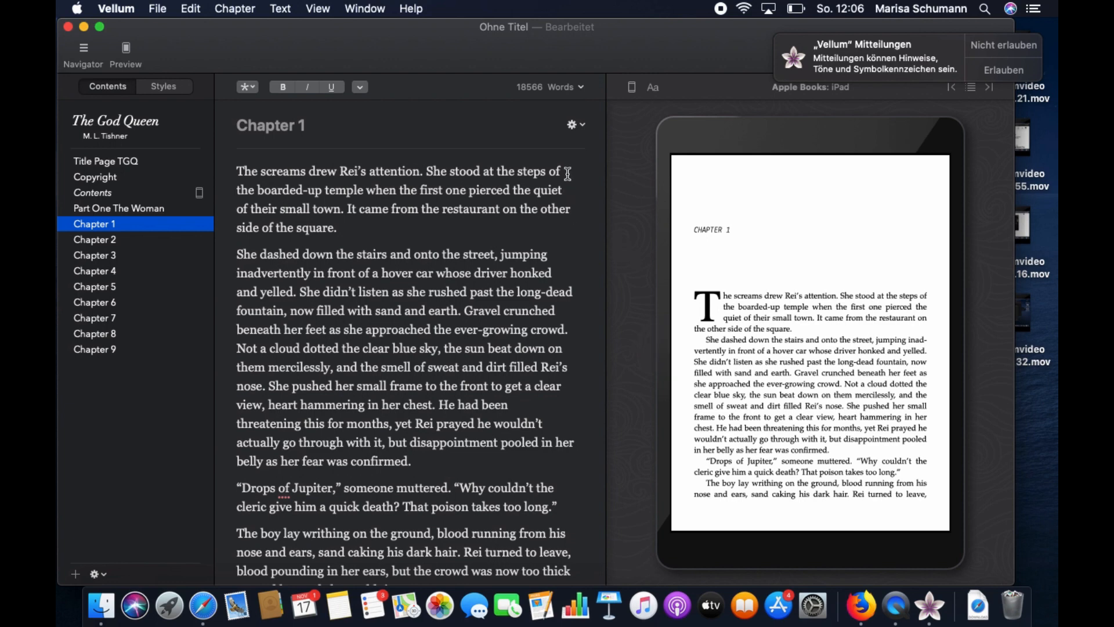
Hide Chapter 1's heading in the book and insert the image Chapter1.png at the start of the chapter
{"action": "left_click", "coordinate": [583, 127]}
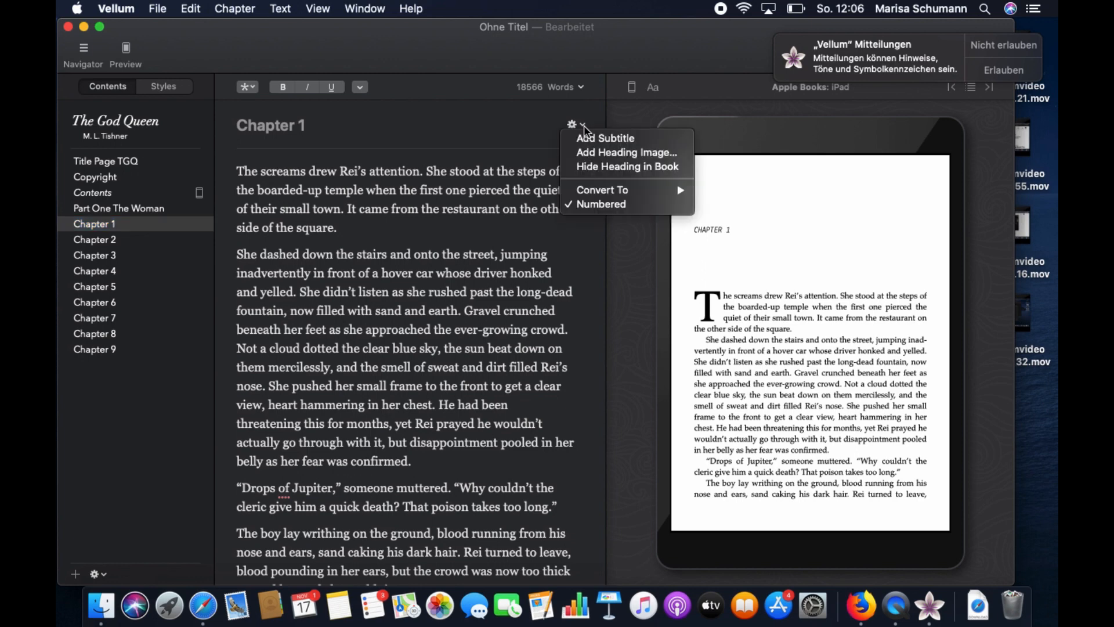
{"action": "left_click", "coordinate": [595, 172]}
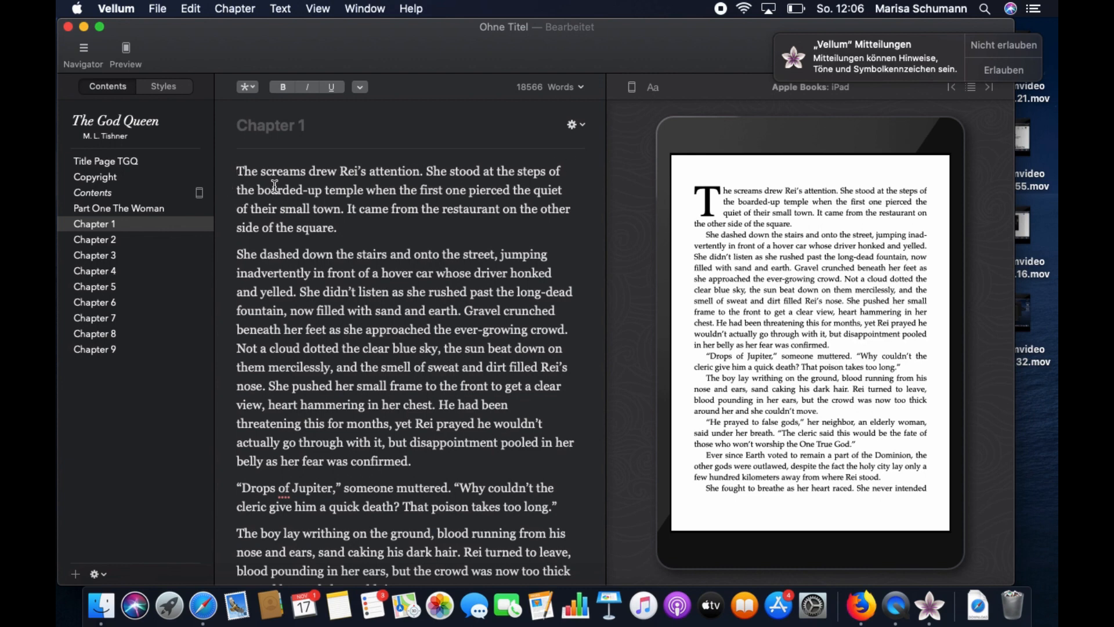
{"action": "left_click", "coordinate": [246, 87]}
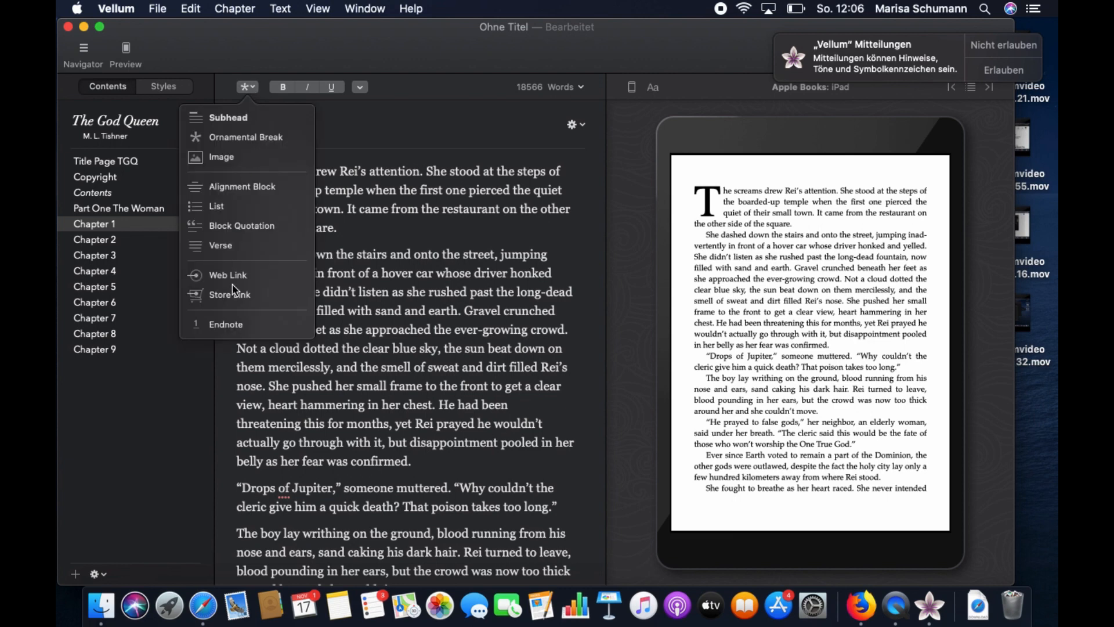
{"action": "left_click", "coordinate": [231, 157]}
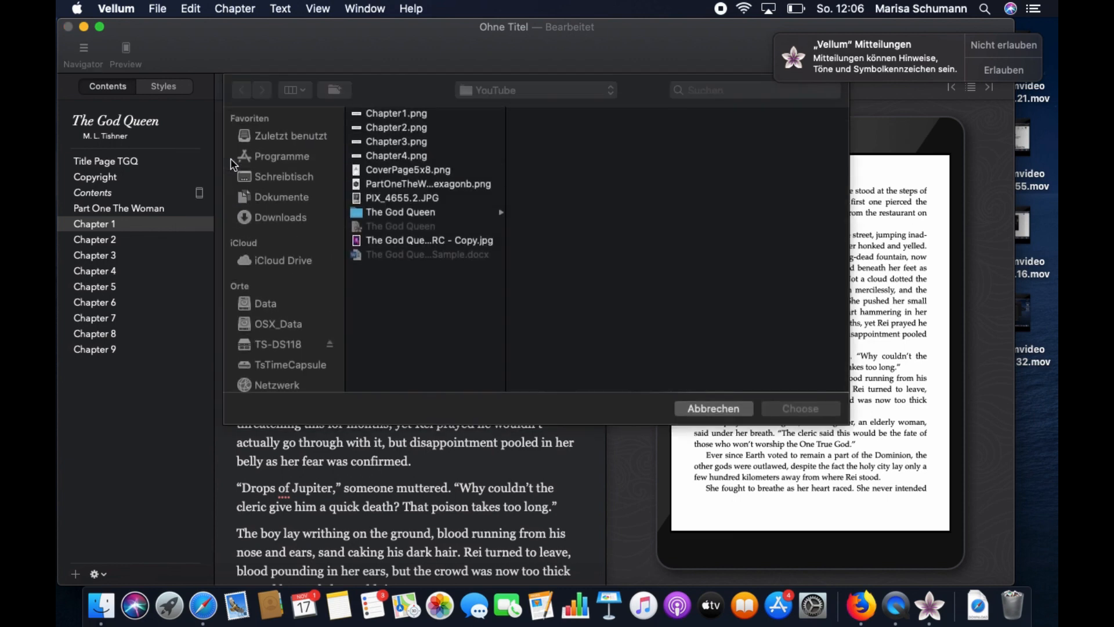
{"action": "left_click", "coordinate": [397, 118]}
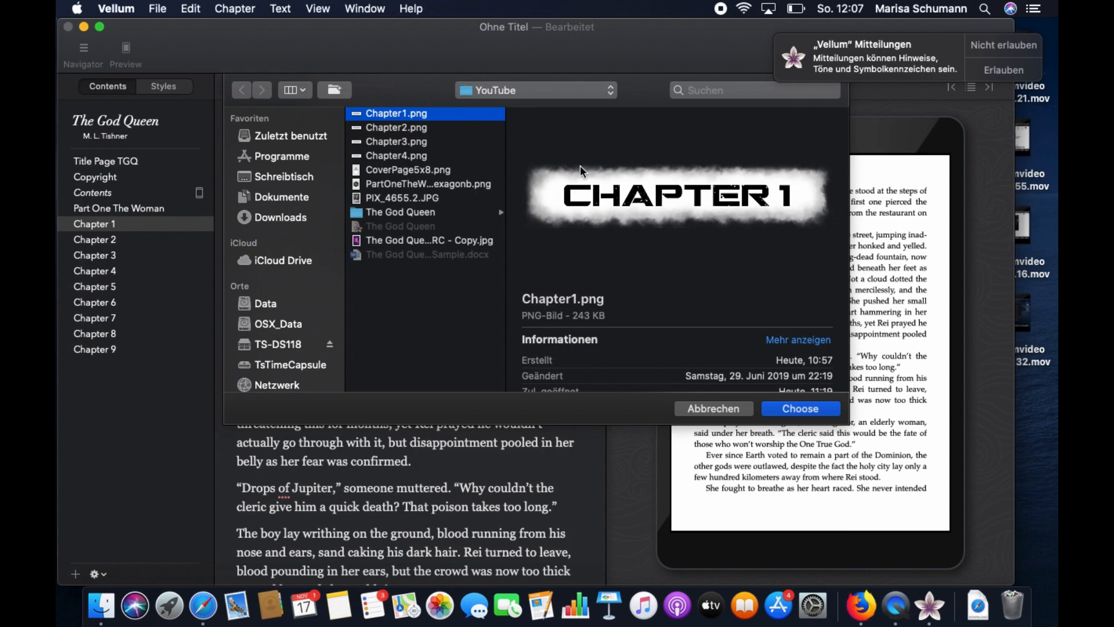
{"action": "left_click", "coordinate": [816, 418]}
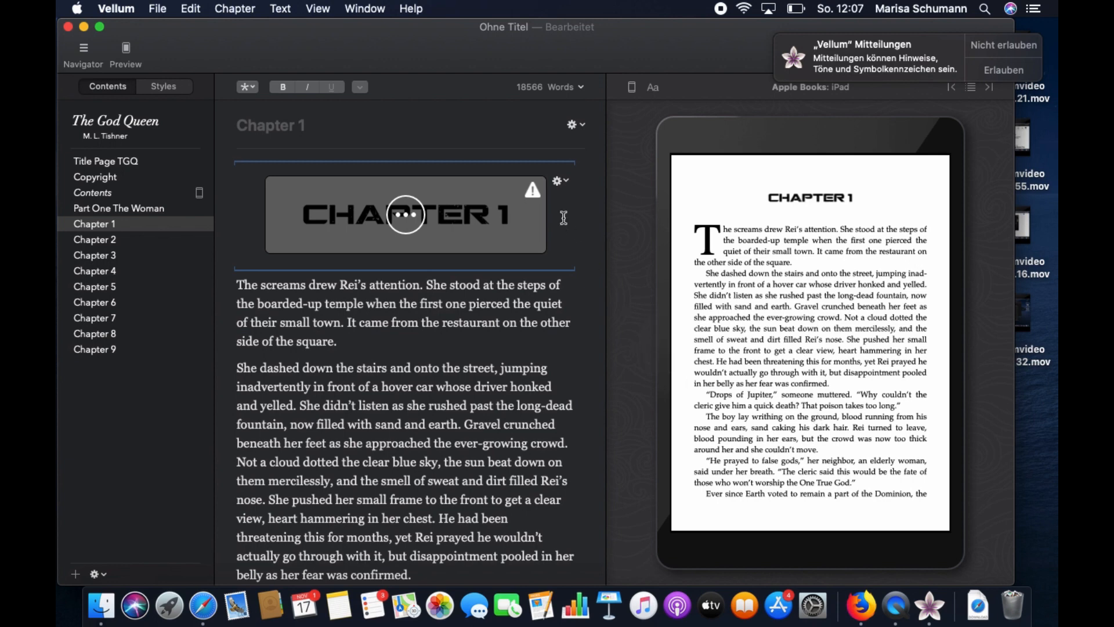
Set the Chapter 1 image to the largest size, keep its kind as Photograph, and enter the accessibility description "Chapter 1"
{"action": "left_click", "coordinate": [533, 191]}
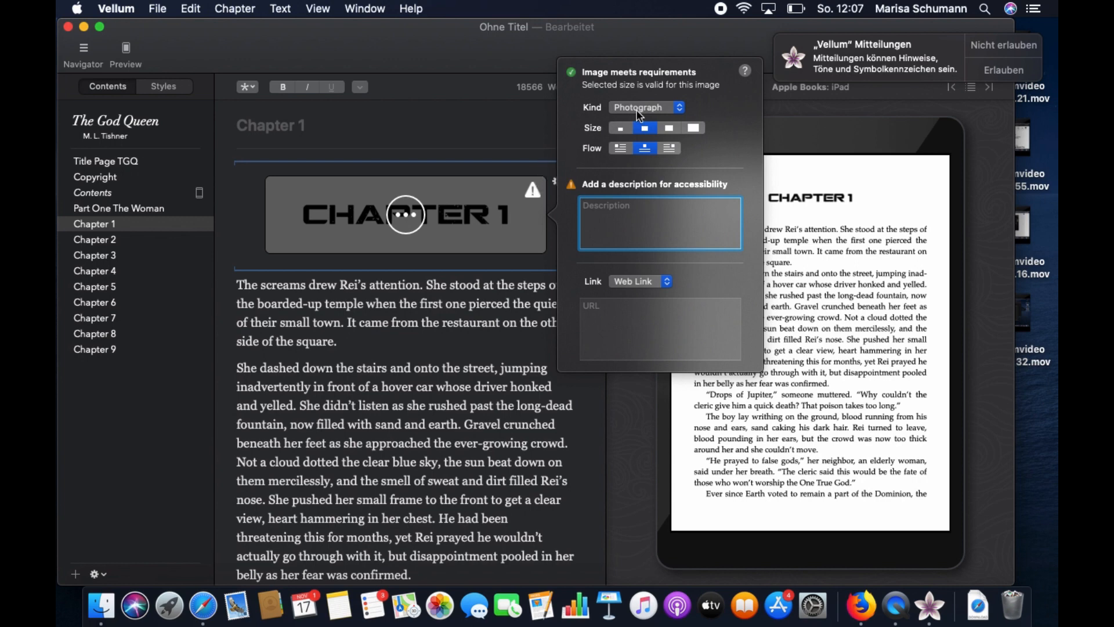
{"action": "left_click", "coordinate": [680, 109]}
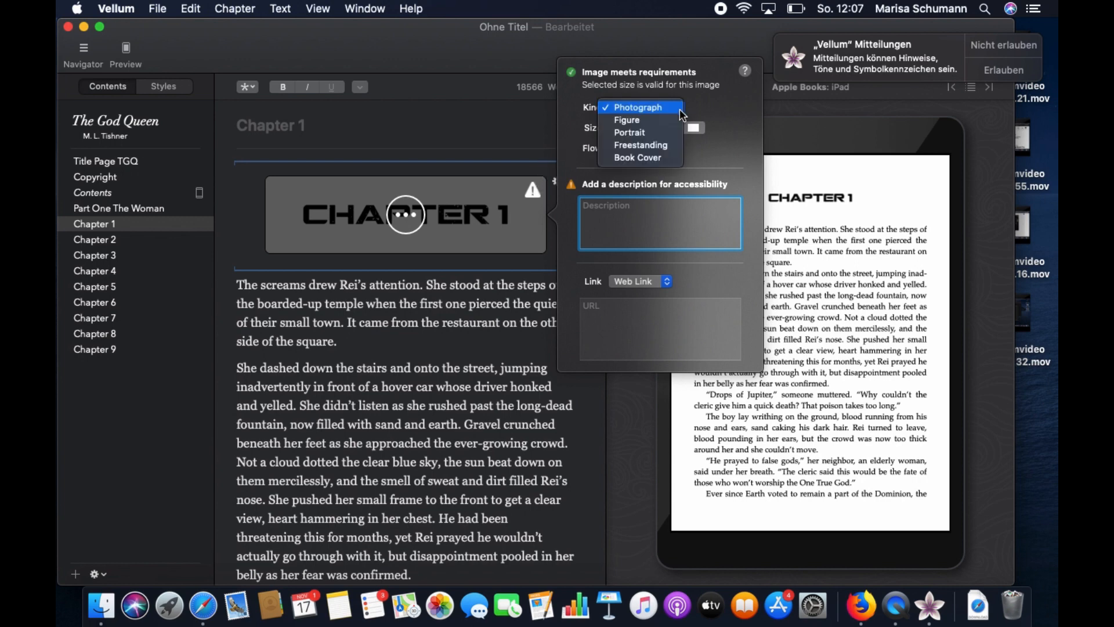
{"action": "left_click", "coordinate": [680, 109]}
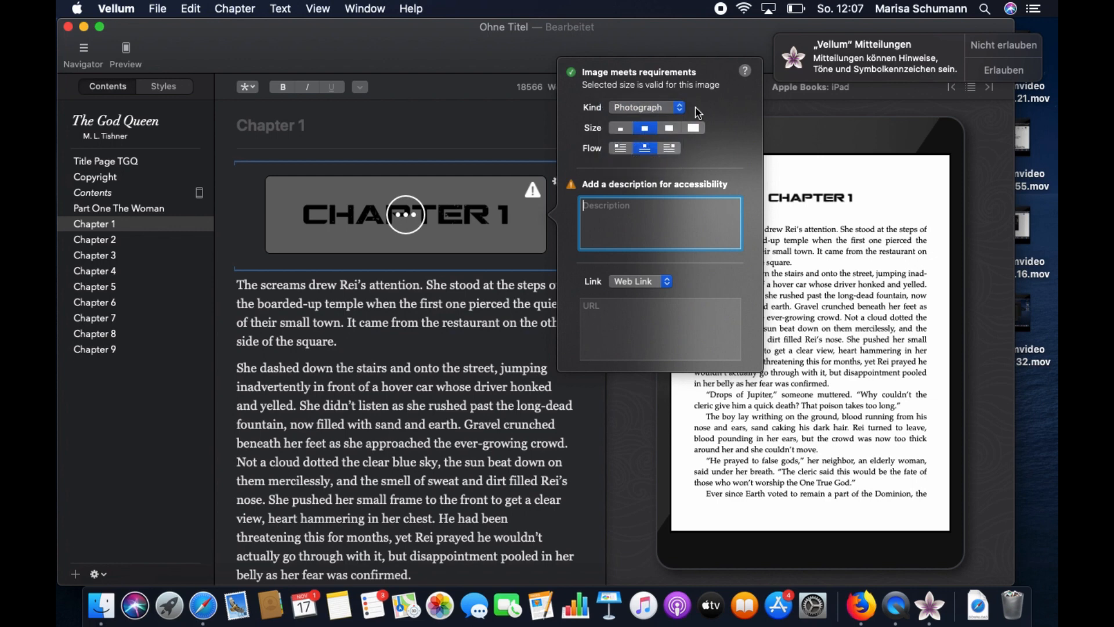
{"action": "left_click", "coordinate": [690, 128]}
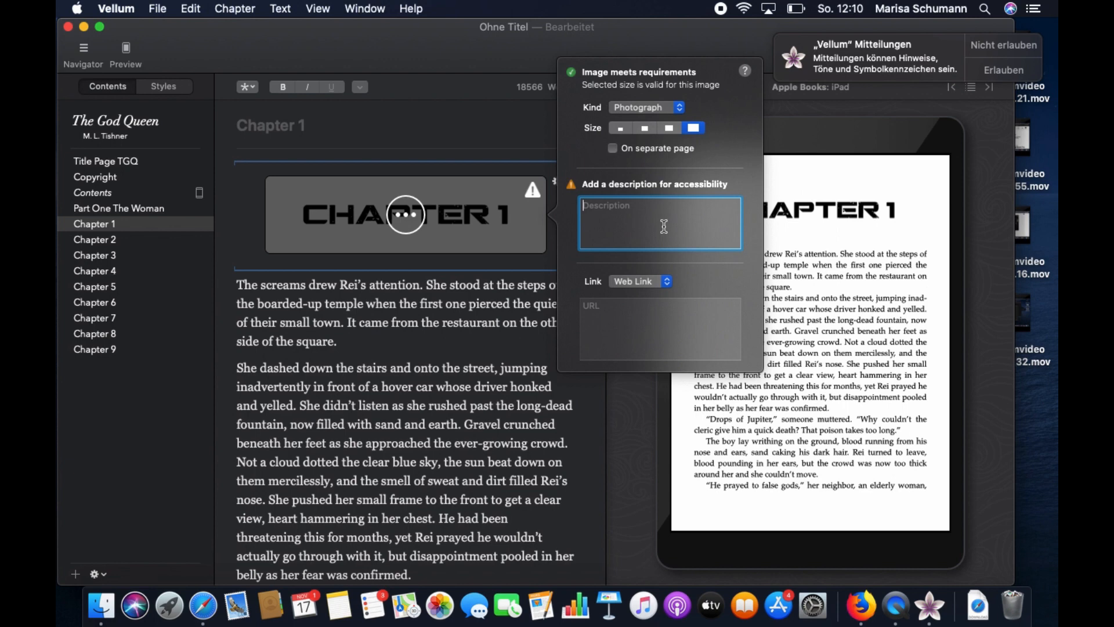
{"action": "type", "text": "Chapter 1"}
{"action": "key", "text": "Return"}
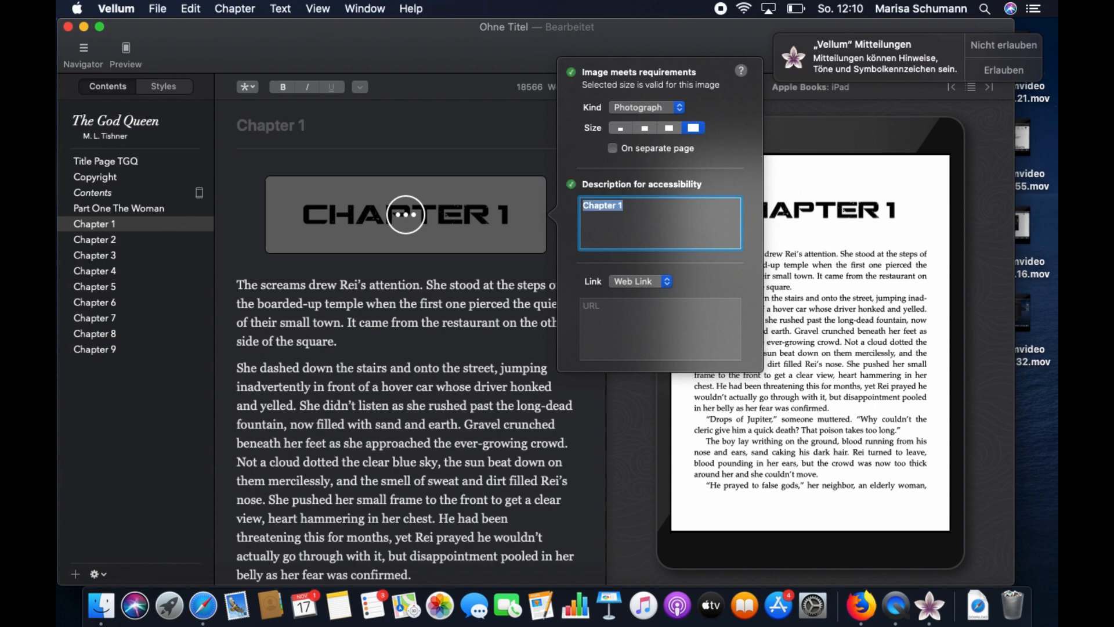
{"action": "left_click", "coordinate": [512, 264]}
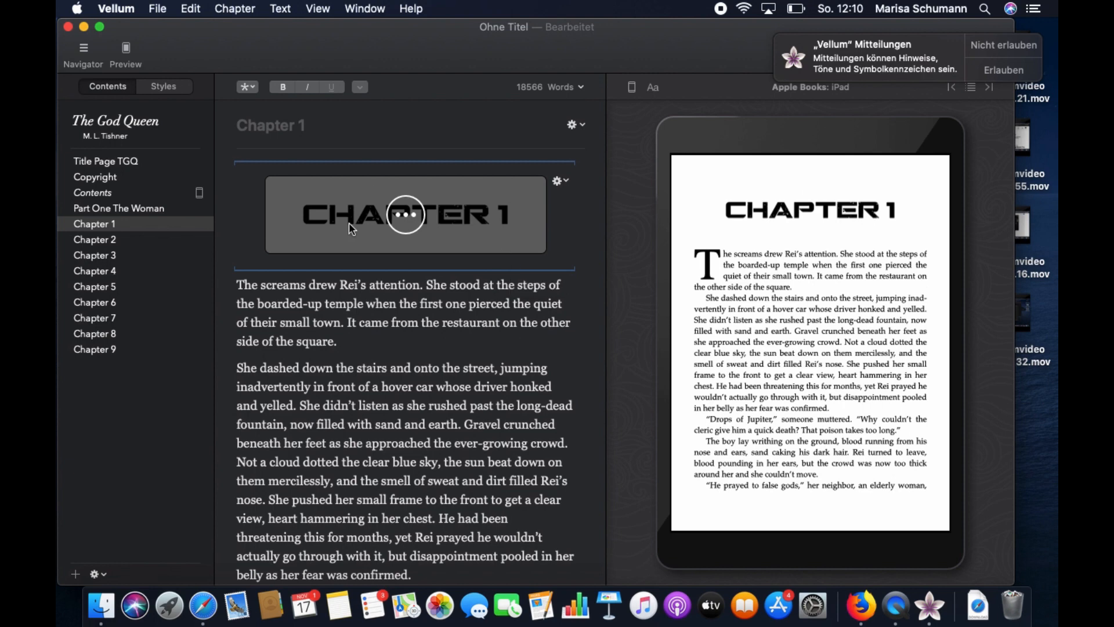
Hide Chapter 2's heading in the book and insert the image Chapter2.png at the start of the chapter
{"action": "left_click", "coordinate": [93, 242]}
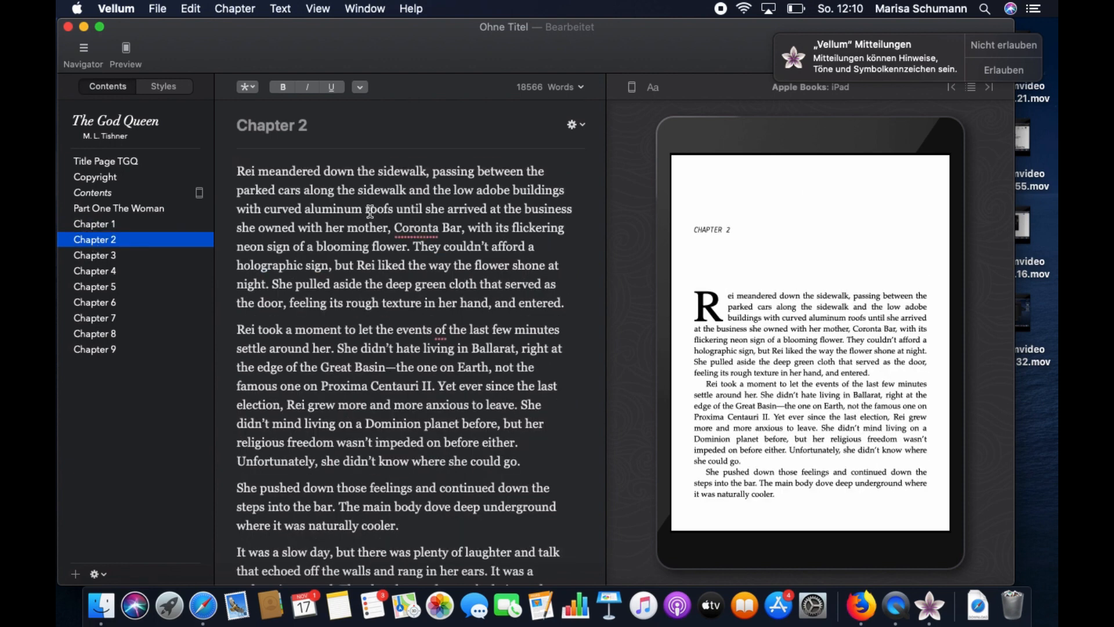
{"action": "left_click", "coordinate": [580, 125]}
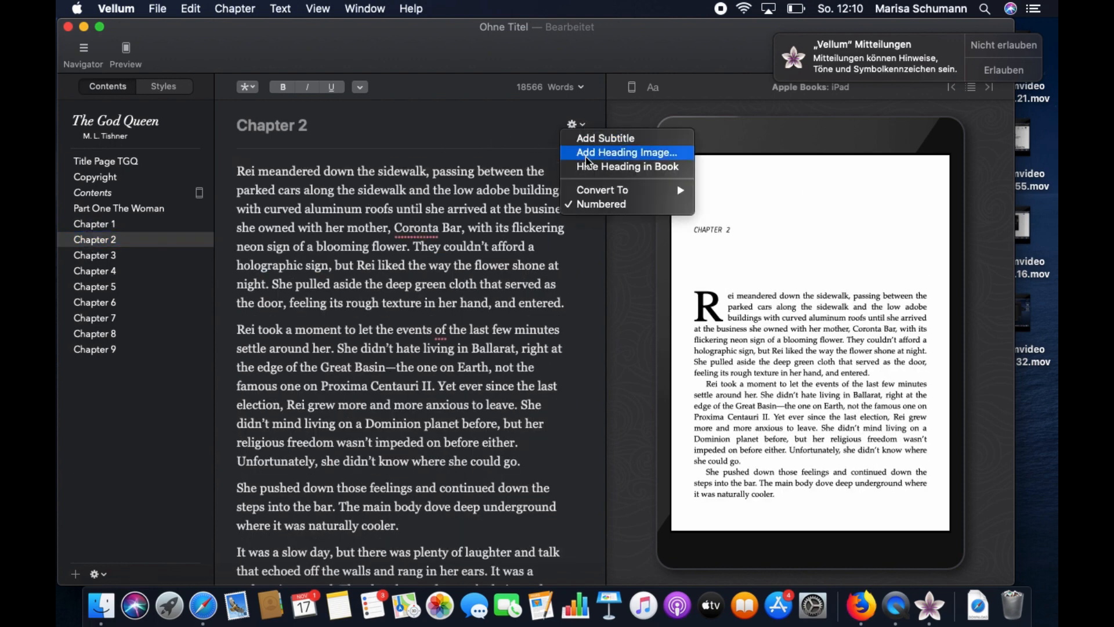
{"action": "left_click", "coordinate": [603, 166]}
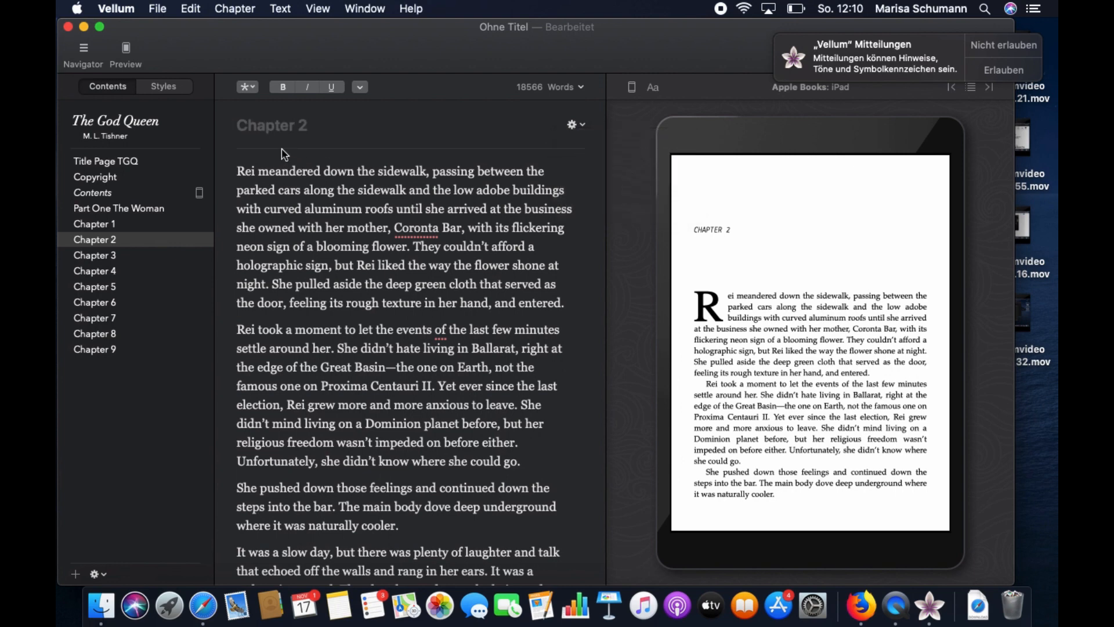
{"action": "left_click", "coordinate": [254, 89]}
{"action": "left_click", "coordinate": [228, 158]}
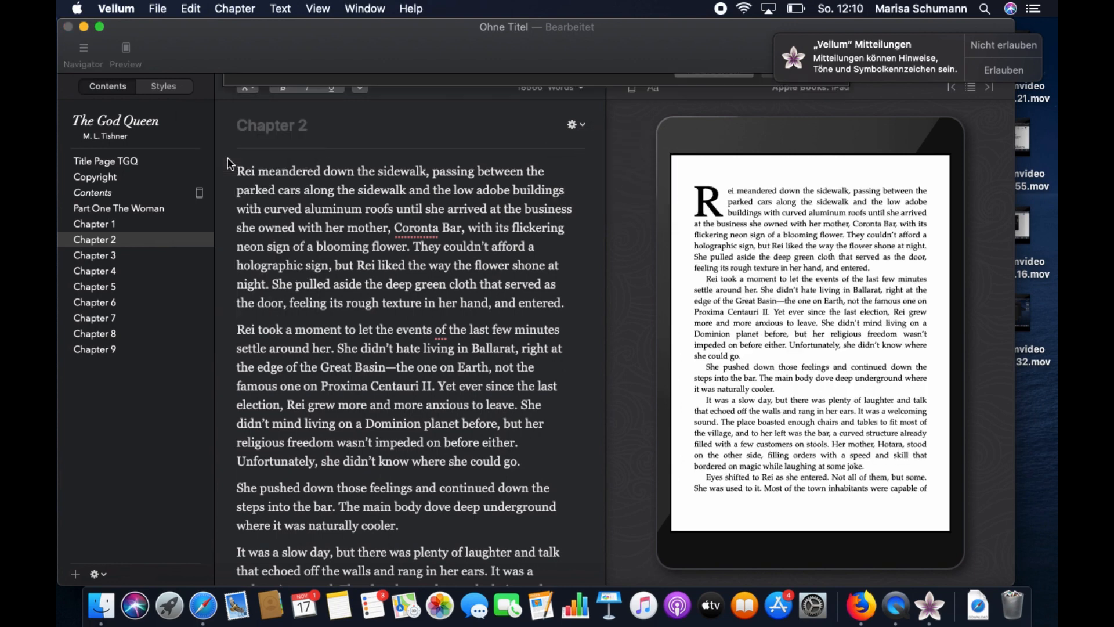
{"action": "left_click", "coordinate": [389, 129]}
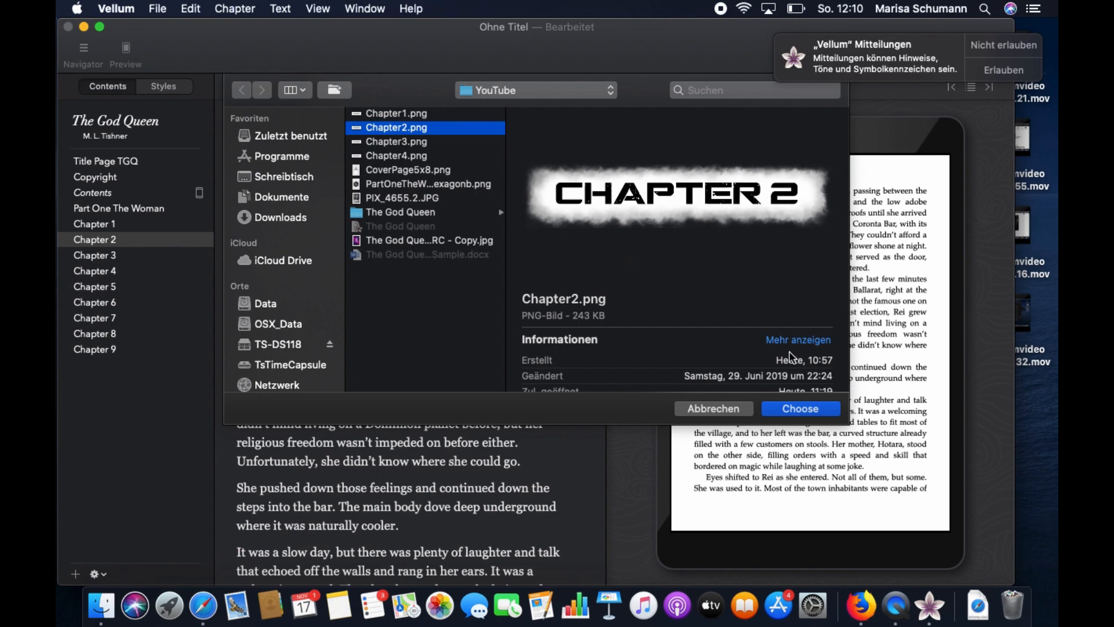
{"action": "left_click", "coordinate": [799, 409]}
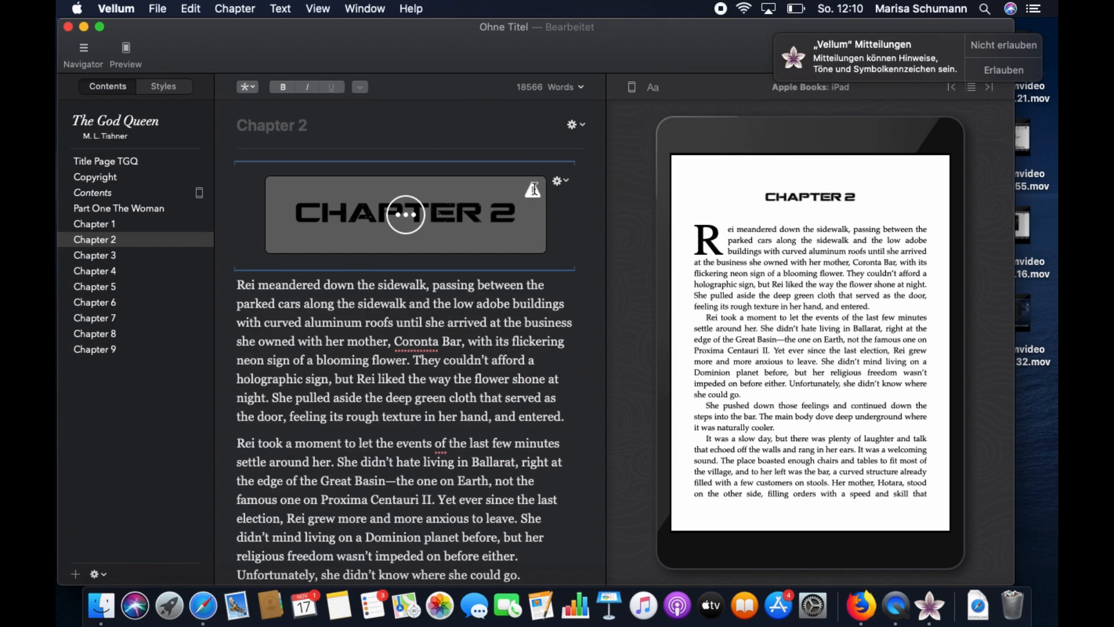
Enter the accessibility description "Chapter 2" for the Chapter 2 image and set it to the largest size
{"action": "left_click", "coordinate": [534, 194]}
{"action": "type", "text": "Chapter 2"}
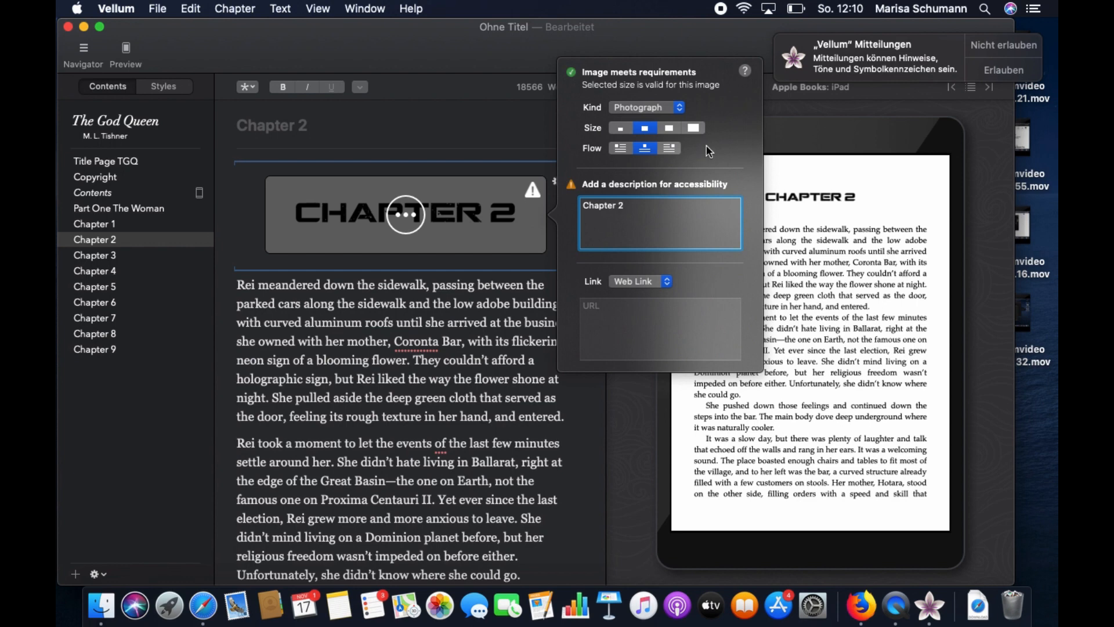
{"action": "left_click", "coordinate": [693, 127]}
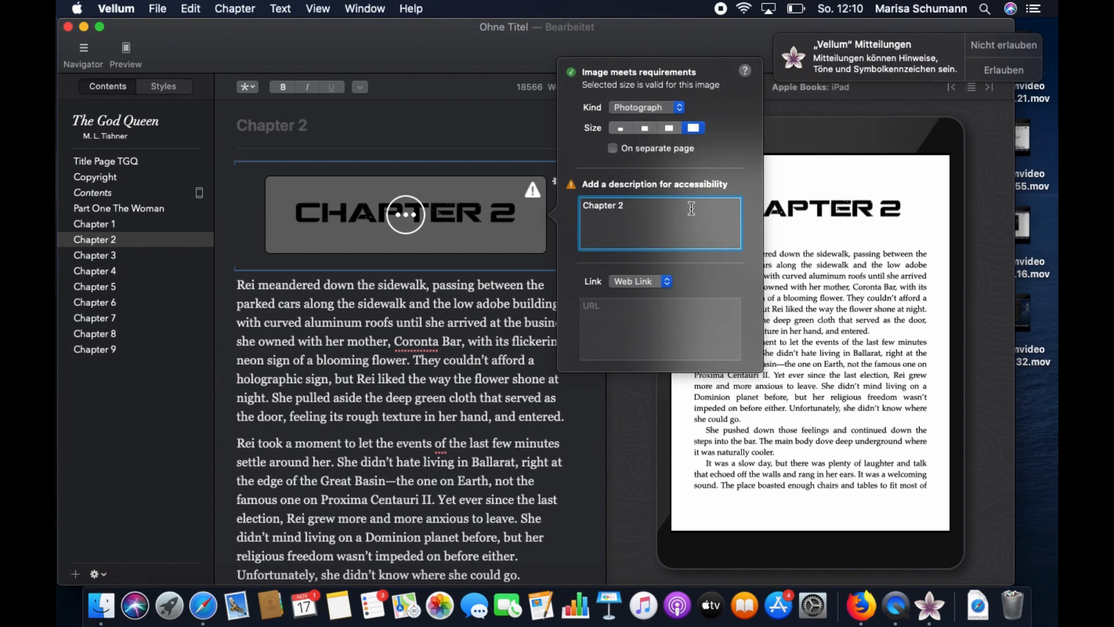
{"action": "key", "text": "Return"}
{"action": "left_click", "coordinate": [412, 398]}
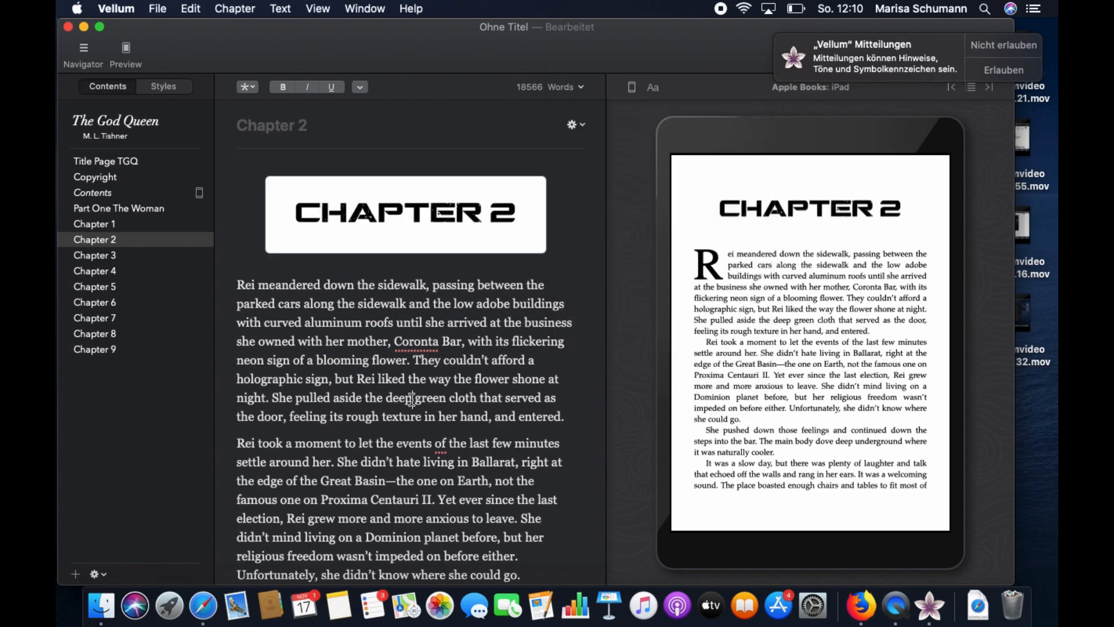
Hide Chapter 3's heading in the book and insert the image Chapter3.png at the start of the chapter
{"action": "left_click", "coordinate": [103, 255]}
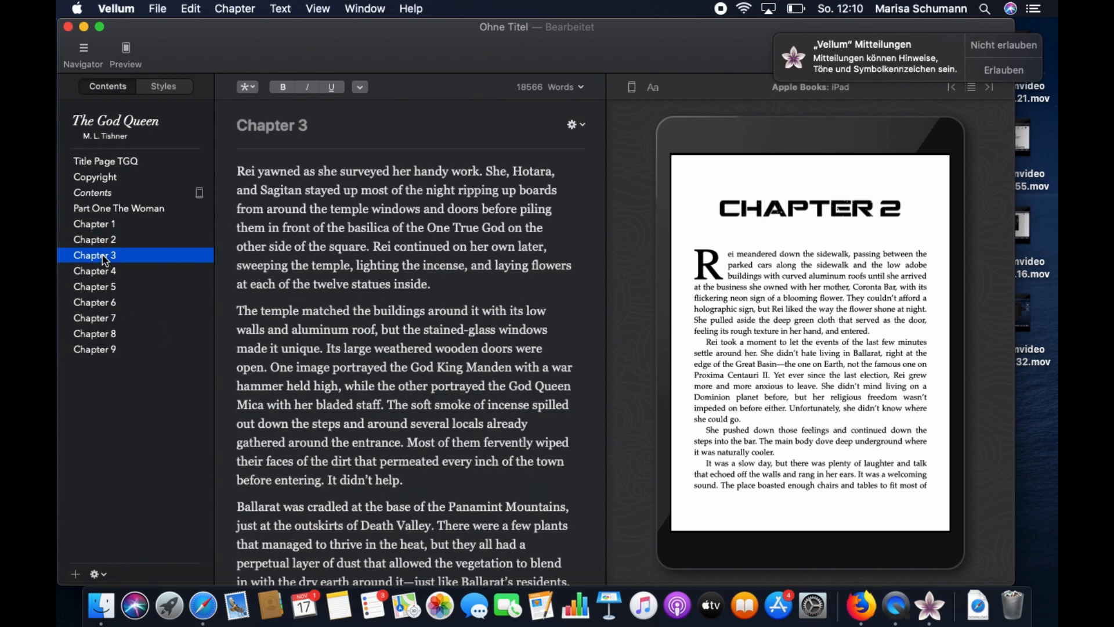
{"action": "left_click", "coordinate": [580, 125]}
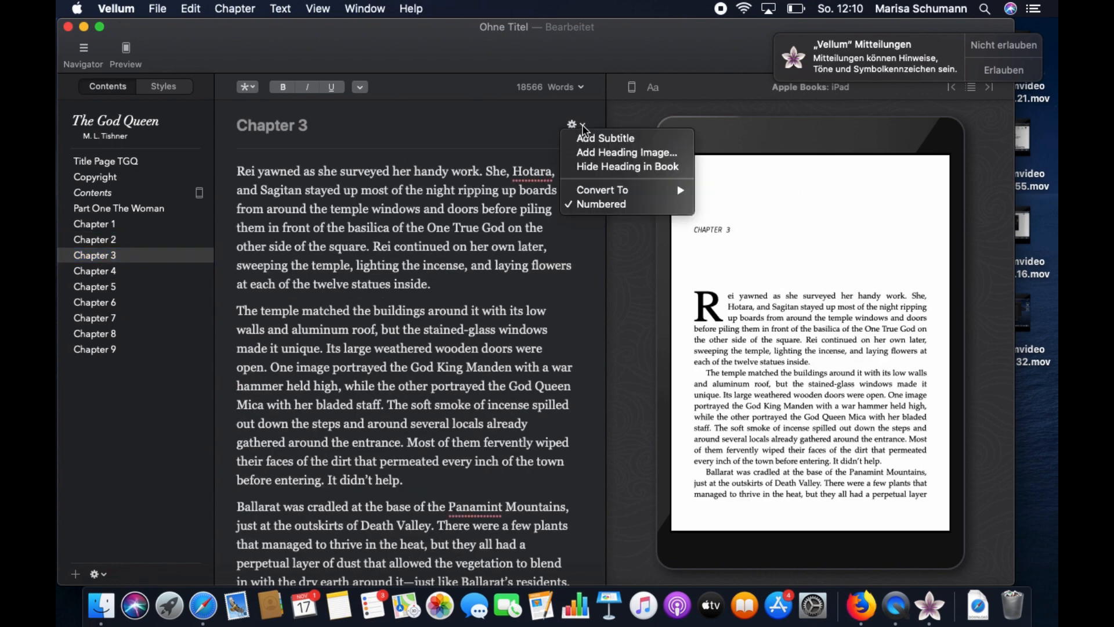
{"action": "left_click", "coordinate": [587, 169]}
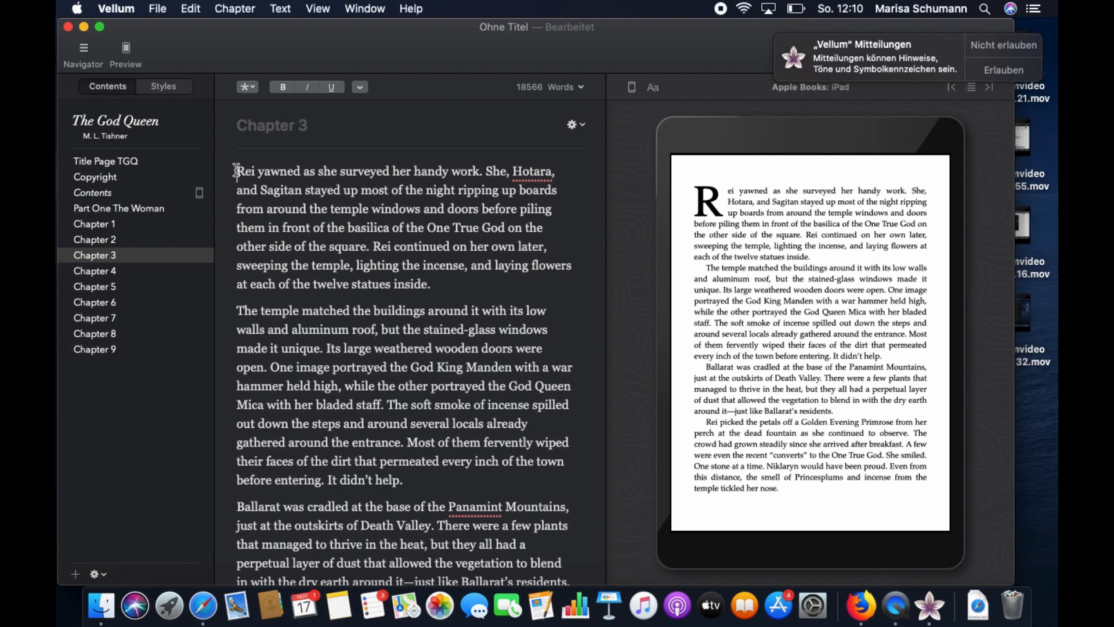
{"action": "left_click", "coordinate": [248, 88]}
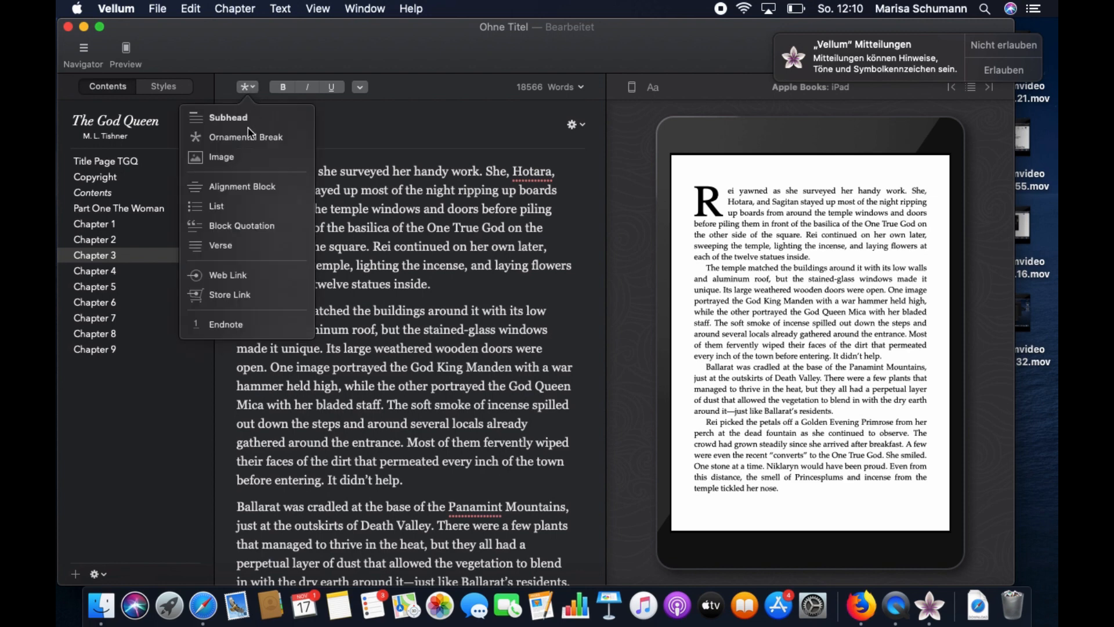
{"action": "left_click", "coordinate": [237, 157]}
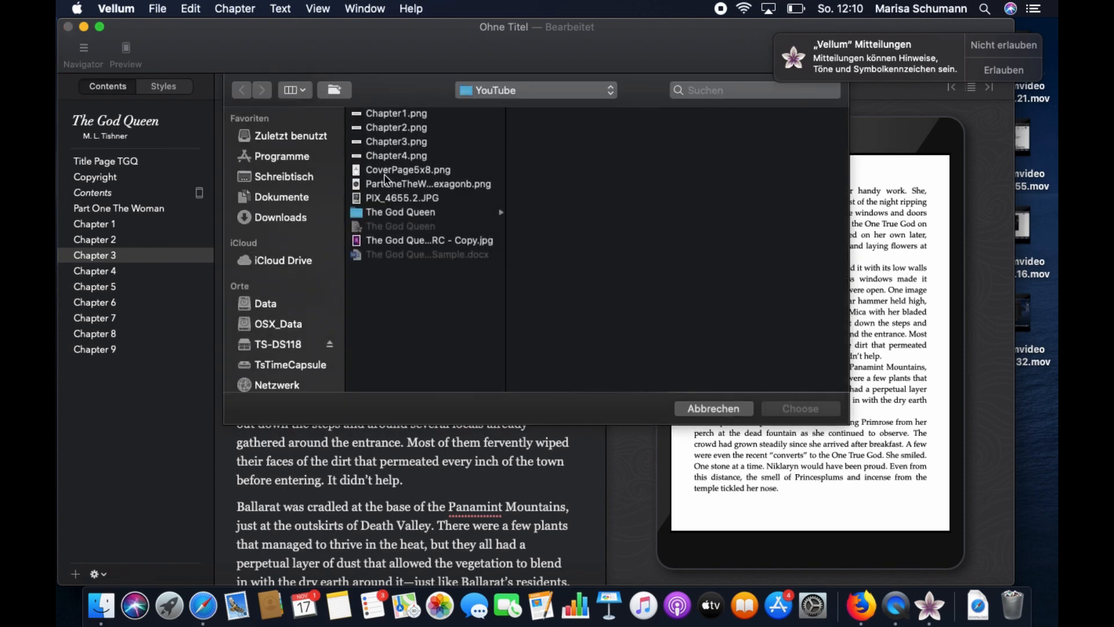
{"action": "left_click", "coordinate": [393, 142]}
{"action": "left_click", "coordinate": [783, 410]}
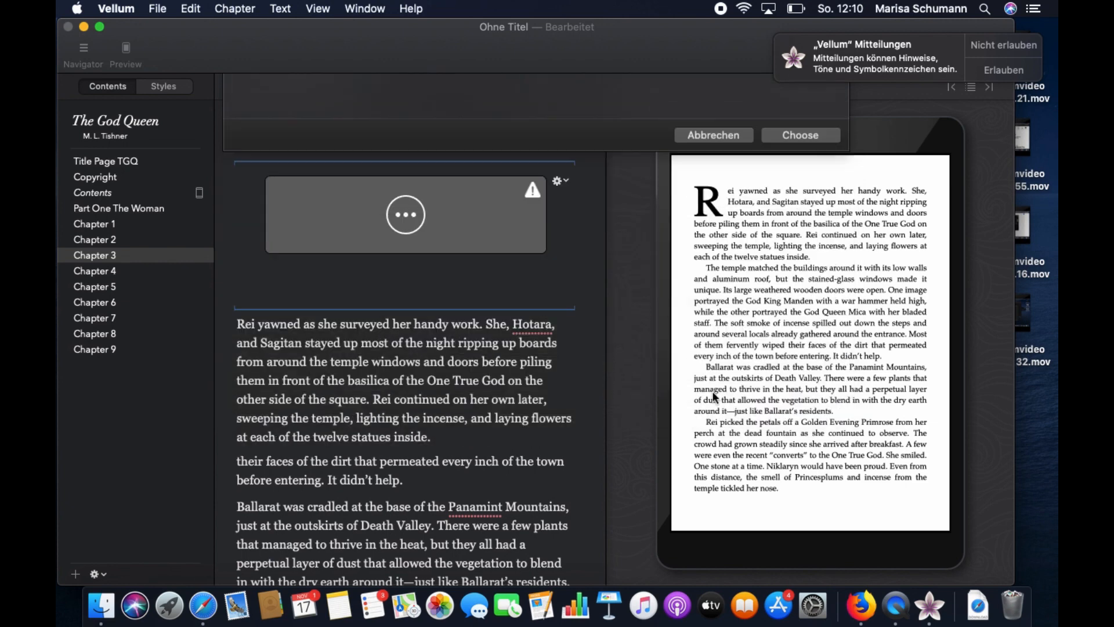
Set the Chapter 3 image to the largest size and enter the accessibility description "Chapter 3"
{"action": "left_click", "coordinate": [534, 190]}
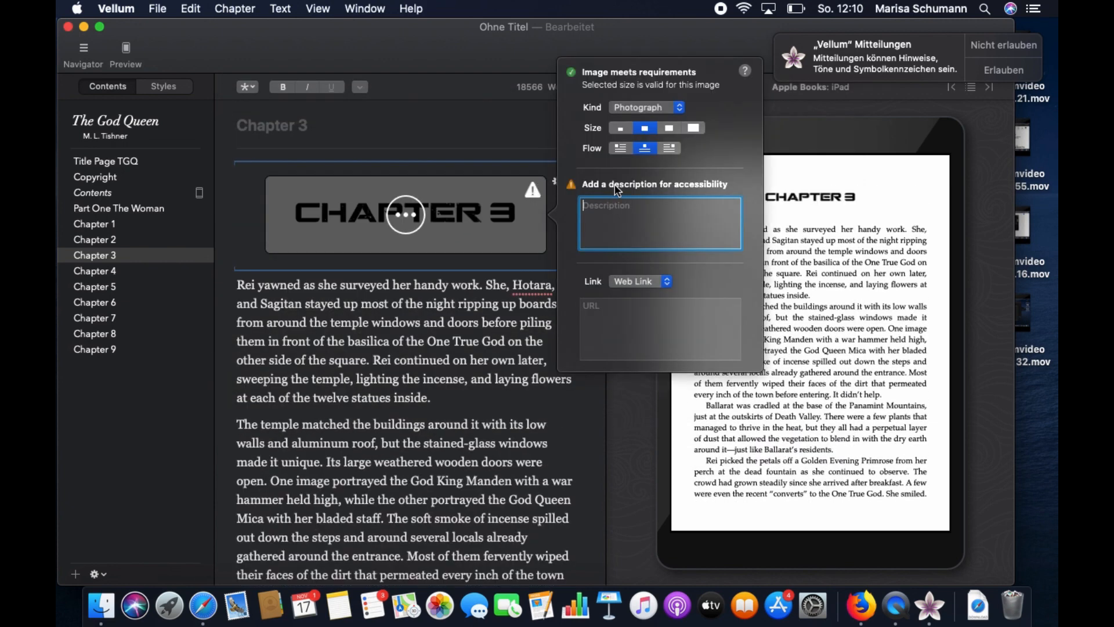
{"action": "left_click", "coordinate": [692, 127]}
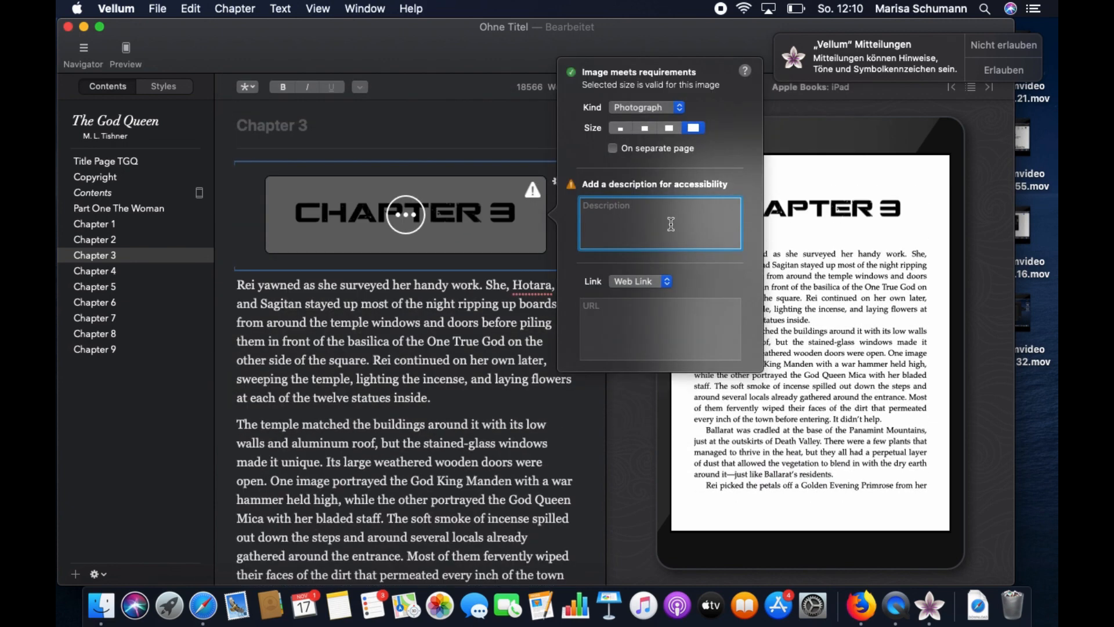
{"action": "type", "text": "Chapter 3"}
{"action": "left_click", "coordinate": [407, 471]}
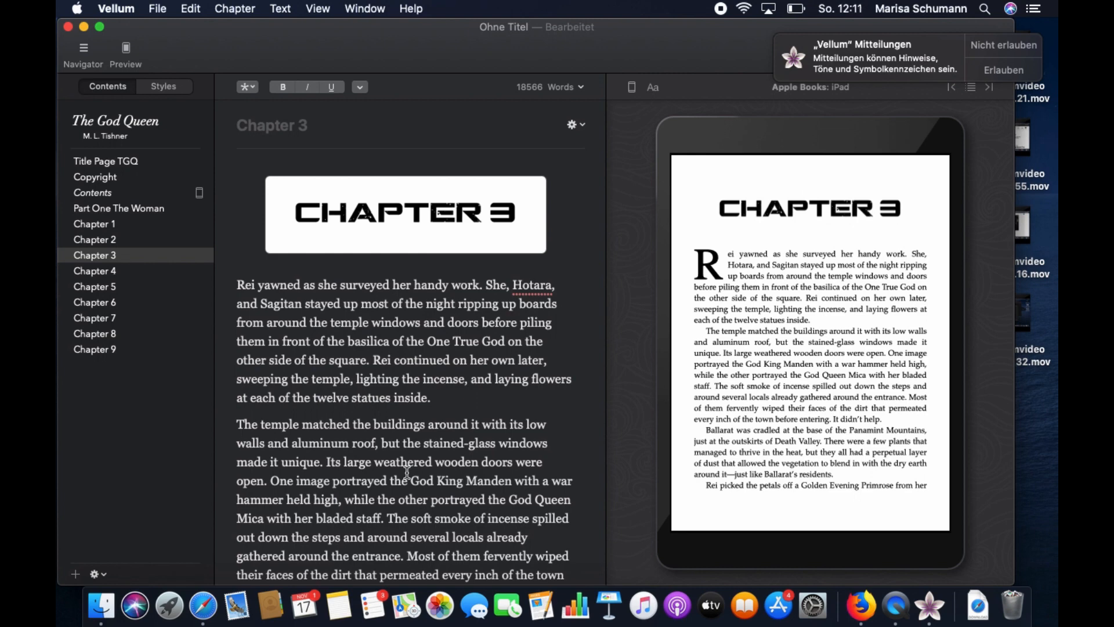
Show Chapter 1's text heading in the book together with its image, and hide the heading again
{"action": "left_click", "coordinate": [100, 234]}
{"action": "left_click", "coordinate": [99, 224]}
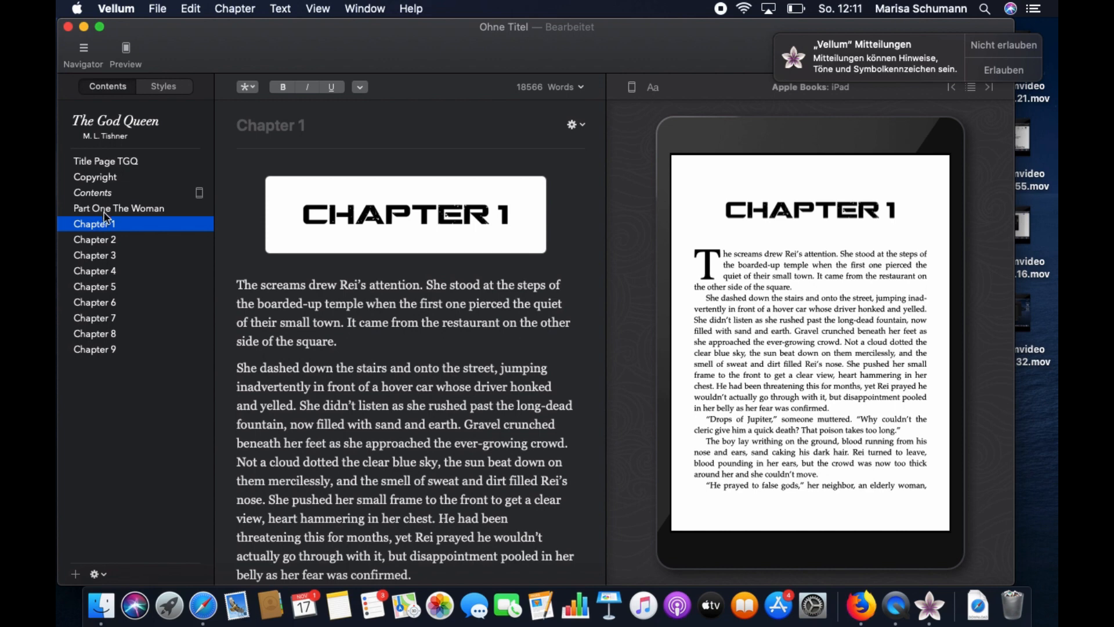
{"action": "left_click", "coordinate": [582, 126]}
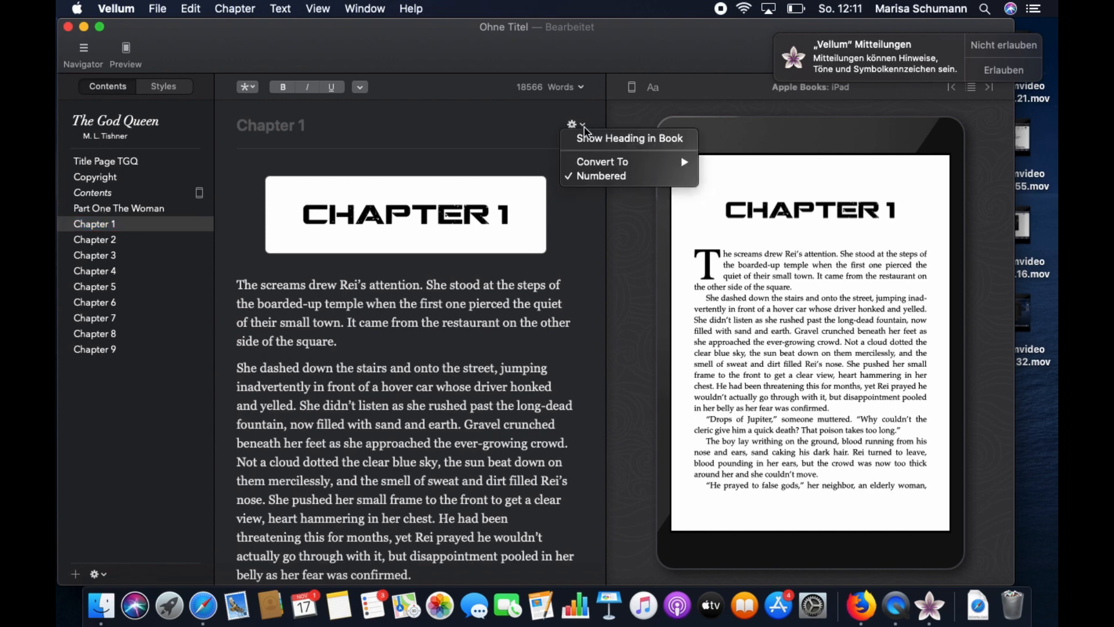
{"action": "left_click", "coordinate": [591, 140]}
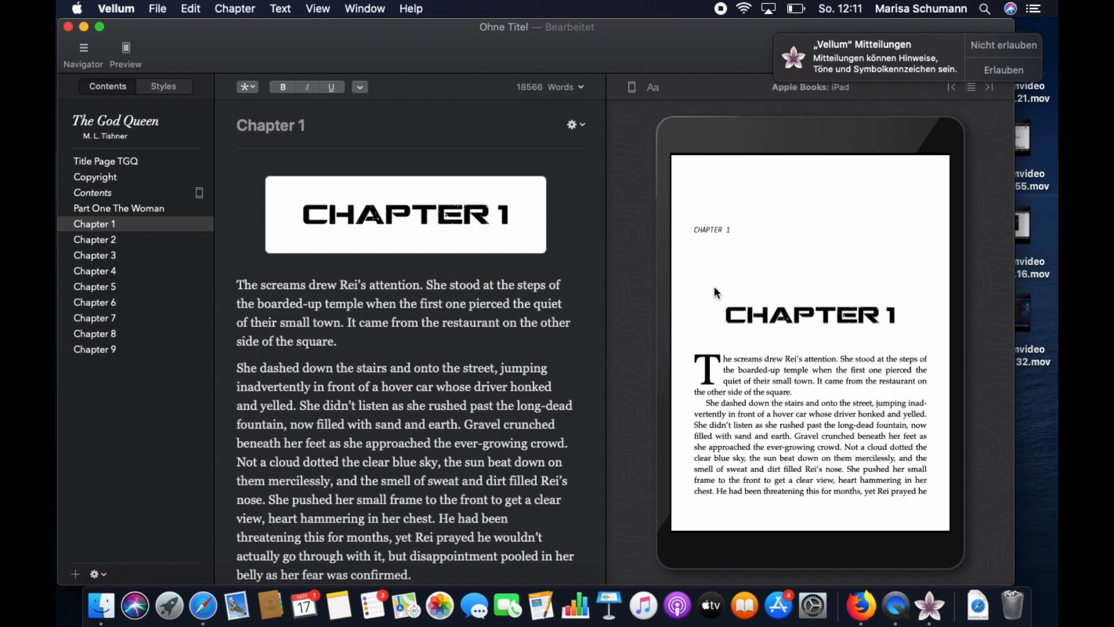
{"action": "left_click", "coordinate": [574, 124]}
{"action": "left_click", "coordinate": [589, 167]}
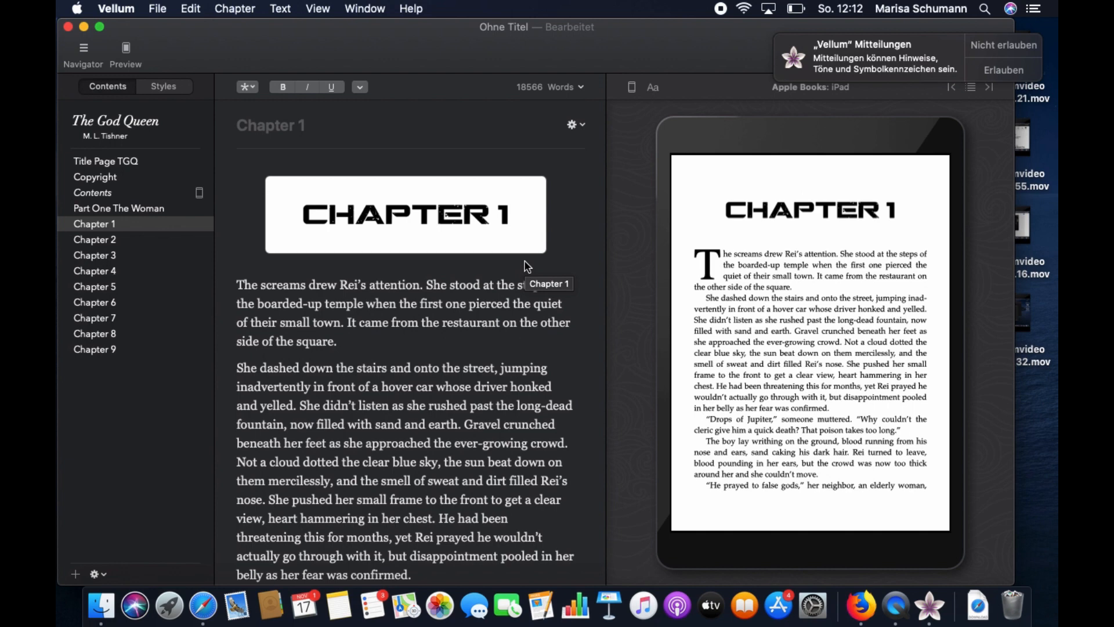
Add an Acknowledgments (Danksagung) element to the book after Chapter 9
{"action": "left_click", "coordinate": [154, 368]}
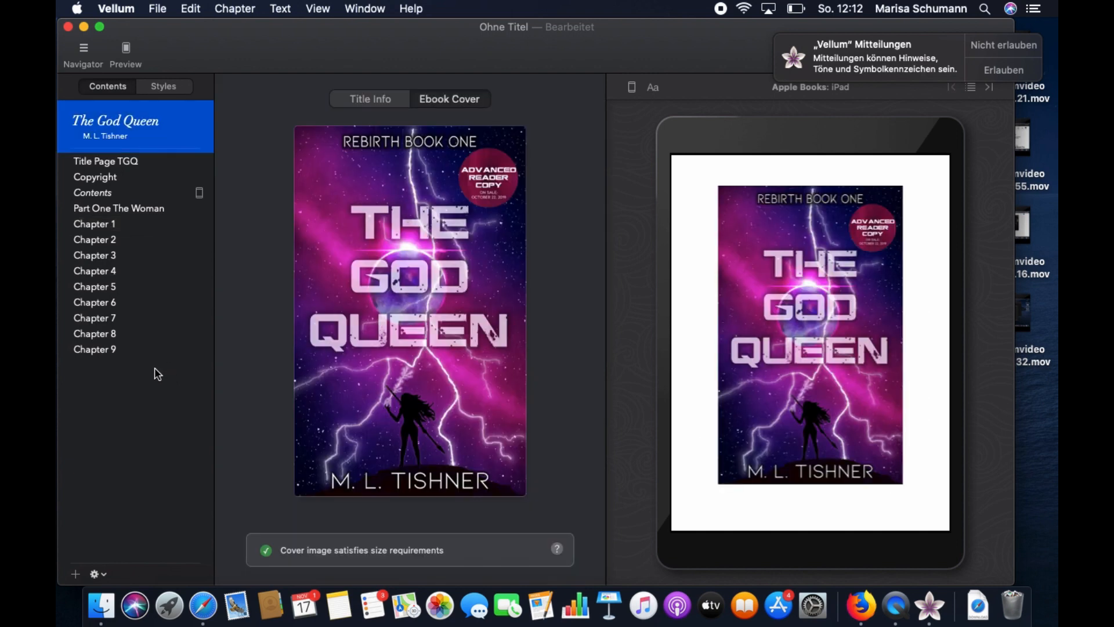
{"action": "left_click", "coordinate": [99, 574]}
{"action": "mouse_move", "coordinate": [133, 463]}
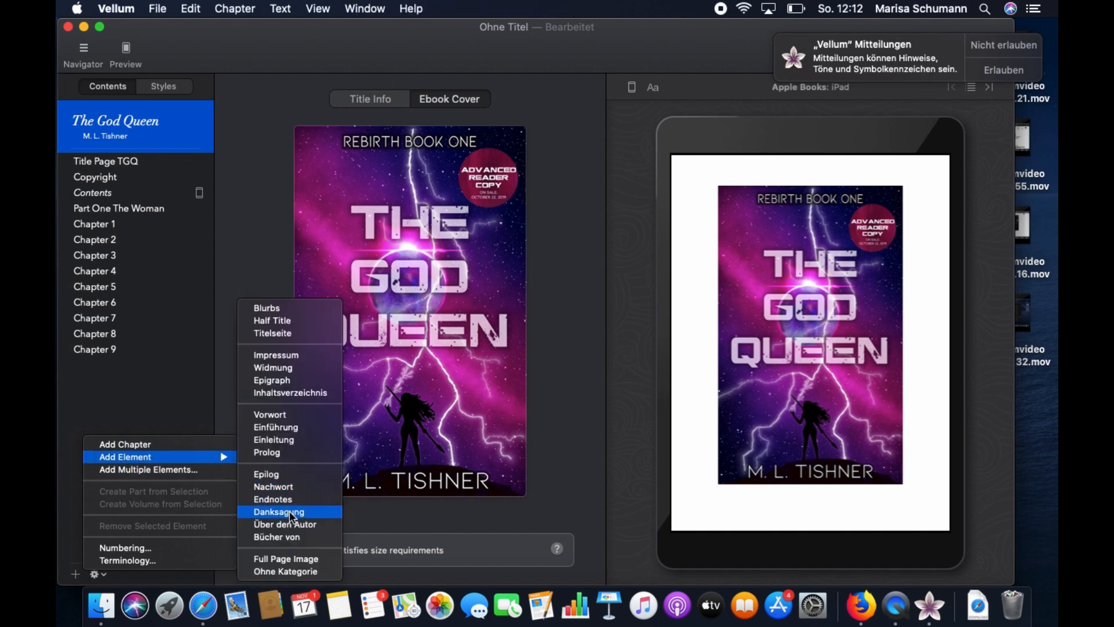
{"action": "left_click", "coordinate": [279, 512]}
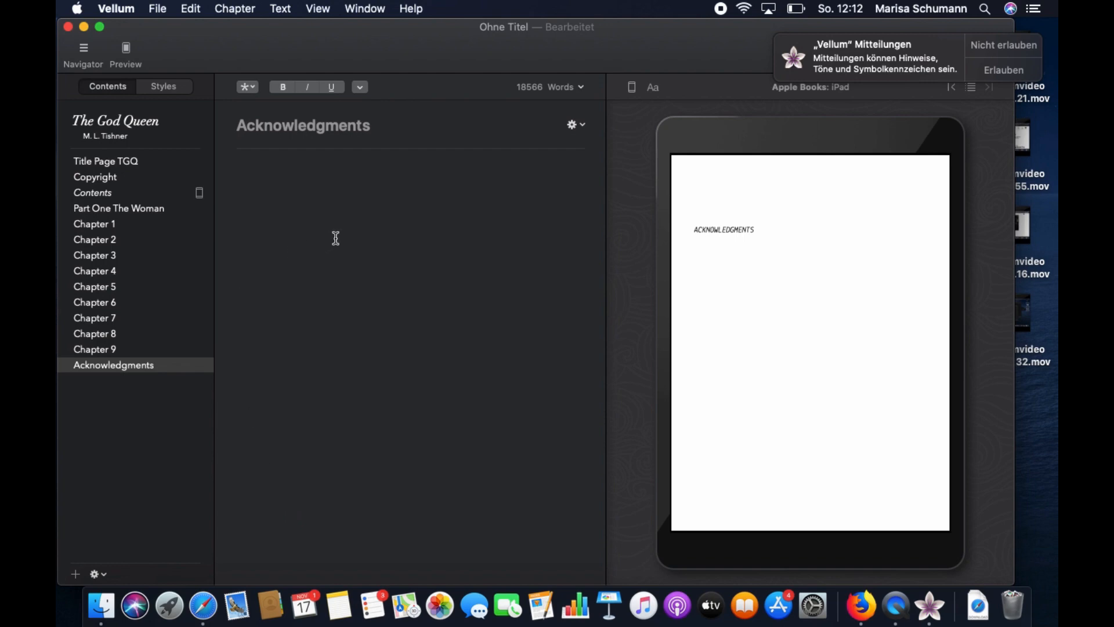
Write "Thank you to all my peeps - I loves you!" as the Acknowledgments text
{"action": "type", "text": "Thank zy"}
{"action": "key", "text": "BackSpace"}
{"action": "key", "text": "BackSpace"}
{"action": "type", "text": "you "}
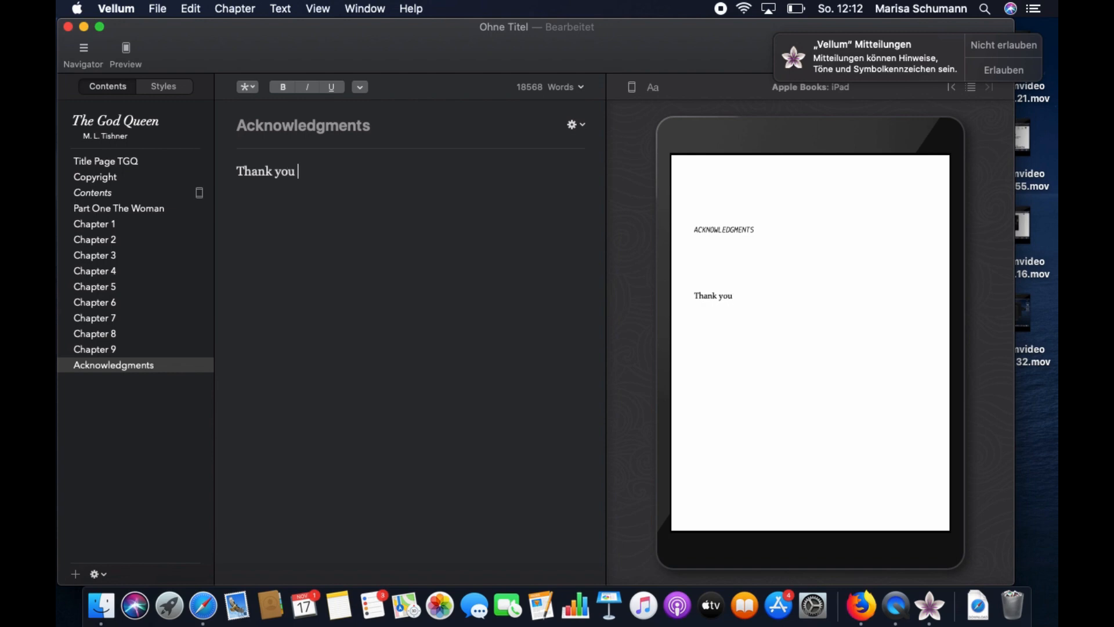
{"action": "type", "text": "to all my peeps"}
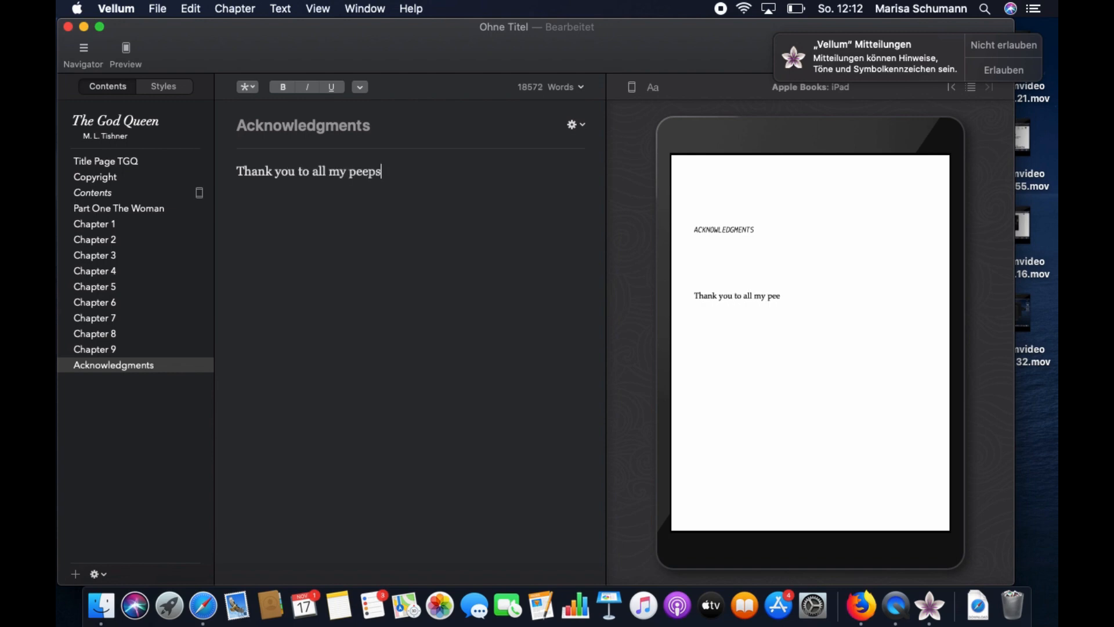
{"action": "type", "text": " - I loves you!"}
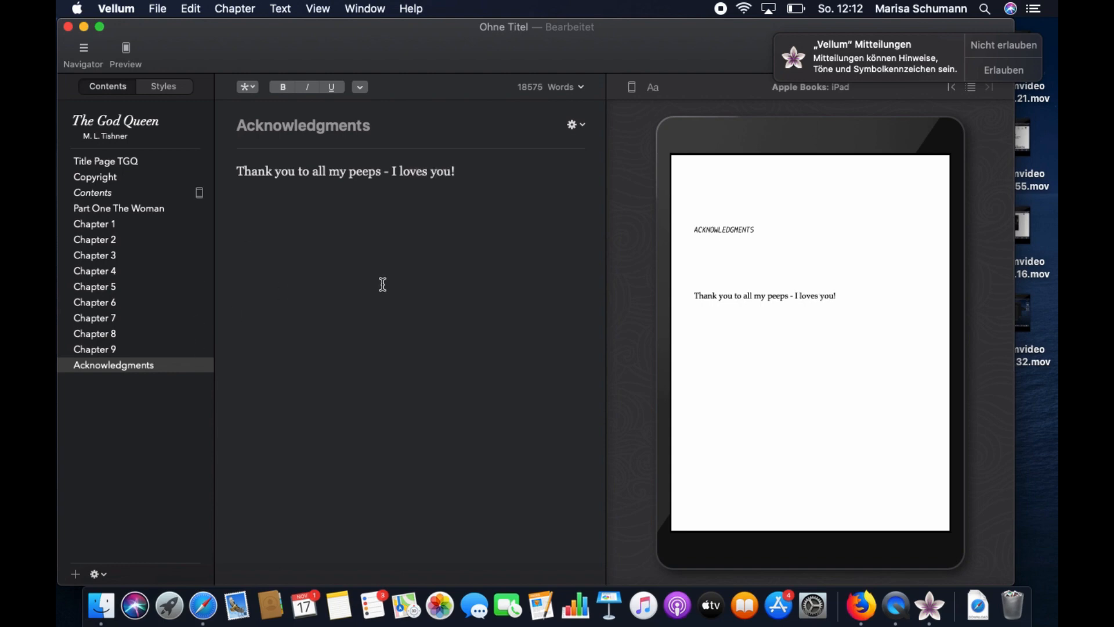
Add an About the Author (Über den Autor) element to the book after the Acknowledgments
{"action": "left_click", "coordinate": [163, 385]}
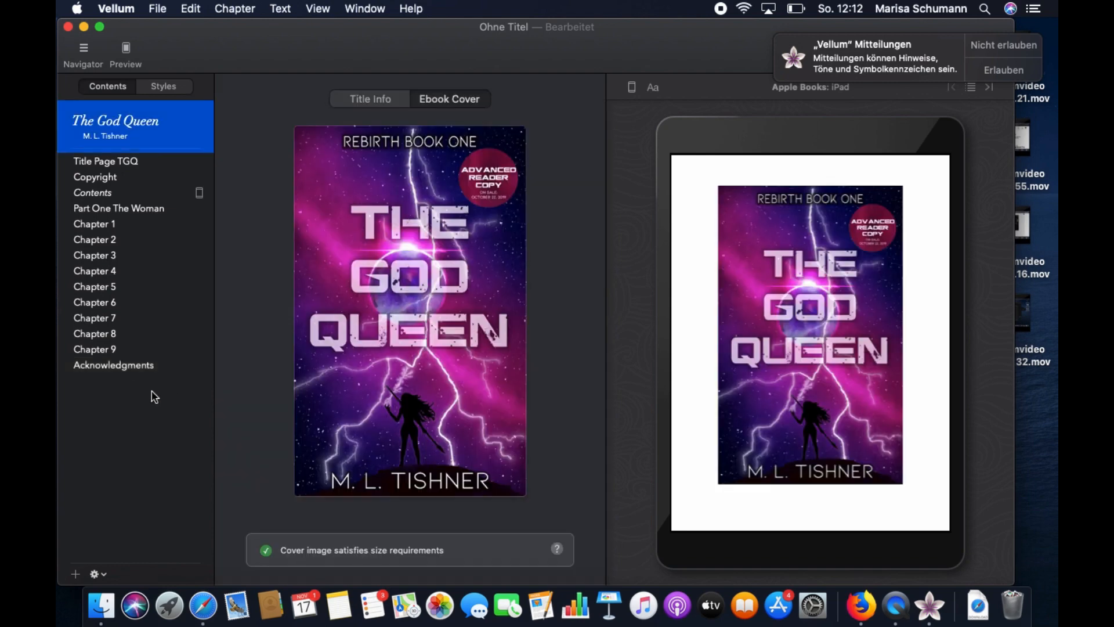
{"action": "left_click", "coordinate": [104, 573]}
{"action": "mouse_move", "coordinate": [132, 456]}
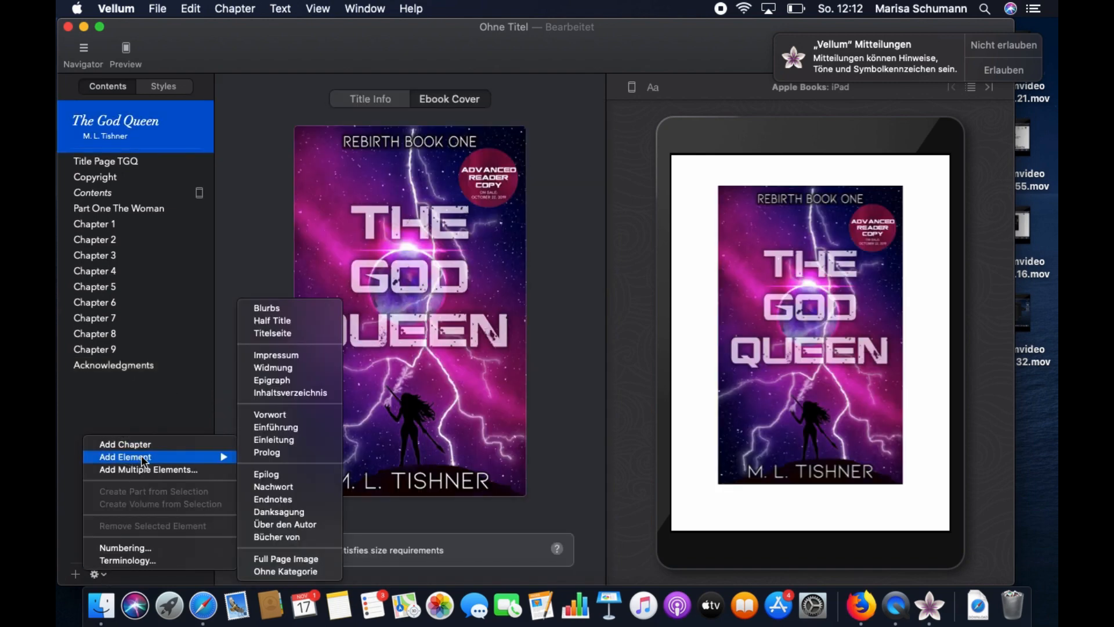
{"action": "left_click", "coordinate": [306, 525]}
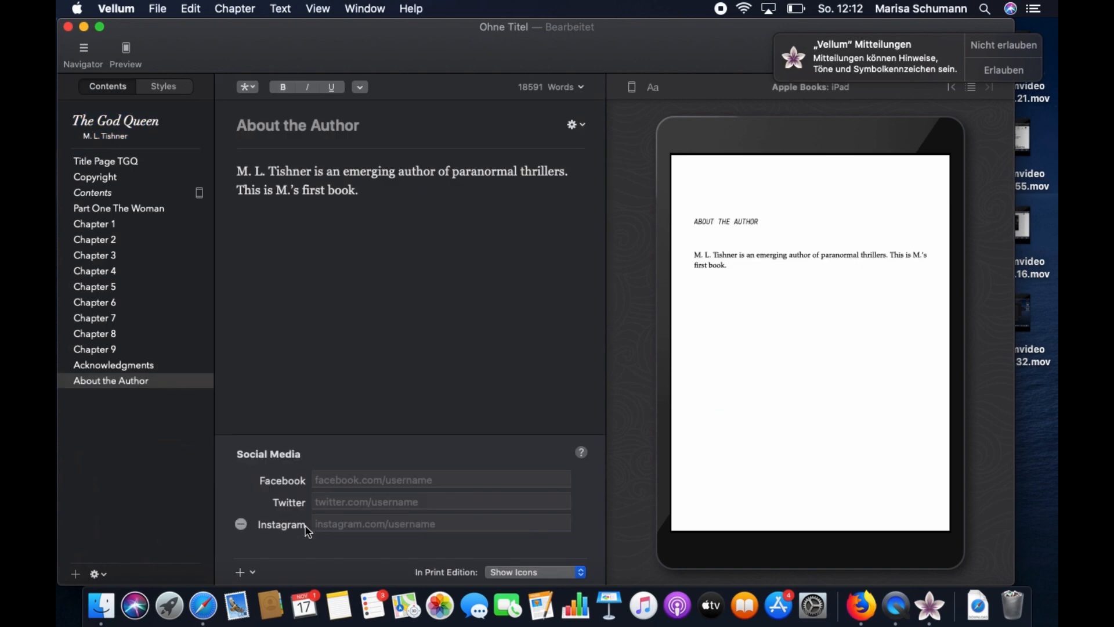
Append "To learn more about the world of The God Queen - check out" and the author's website address to the author biography
{"action": "left_click", "coordinate": [375, 192]}
{"action": "type", "text": "To learn more about the worl"}
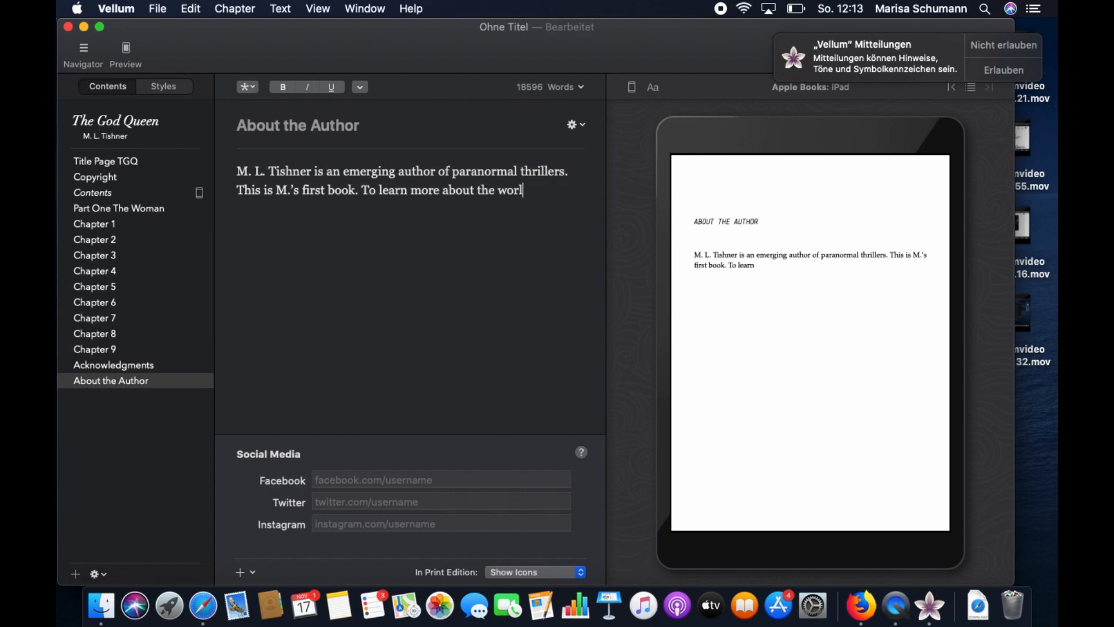
{"action": "type", "text": "d of The God Queen"}
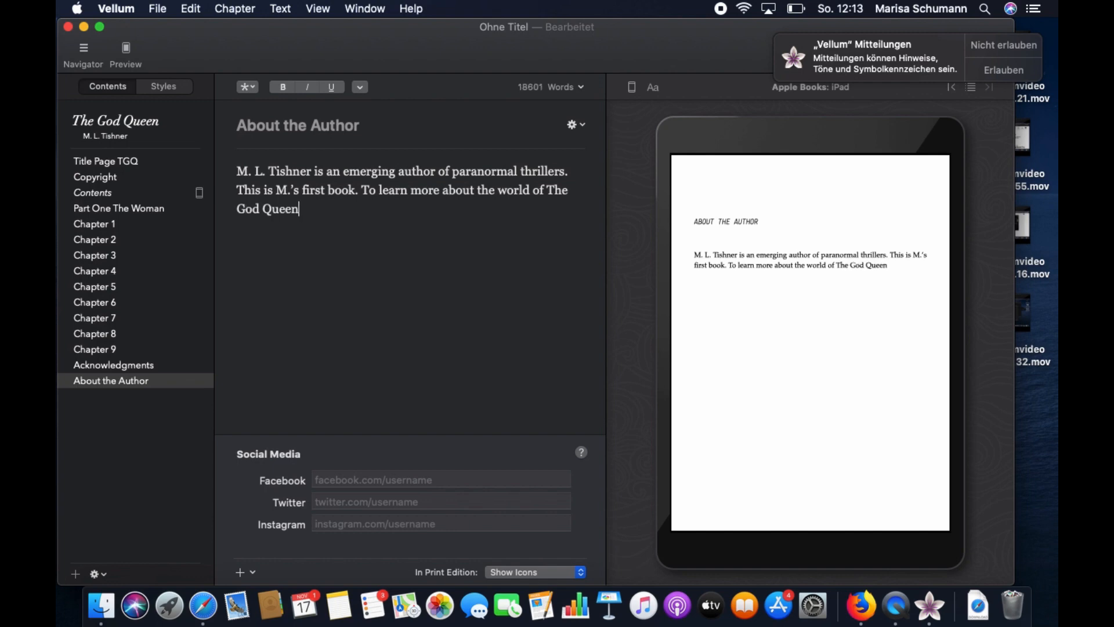
{"action": "type", "text": " - ch"}
{"action": "key", "text": "BackSpace"}
{"action": "type", "text": "ck out M:´L"}
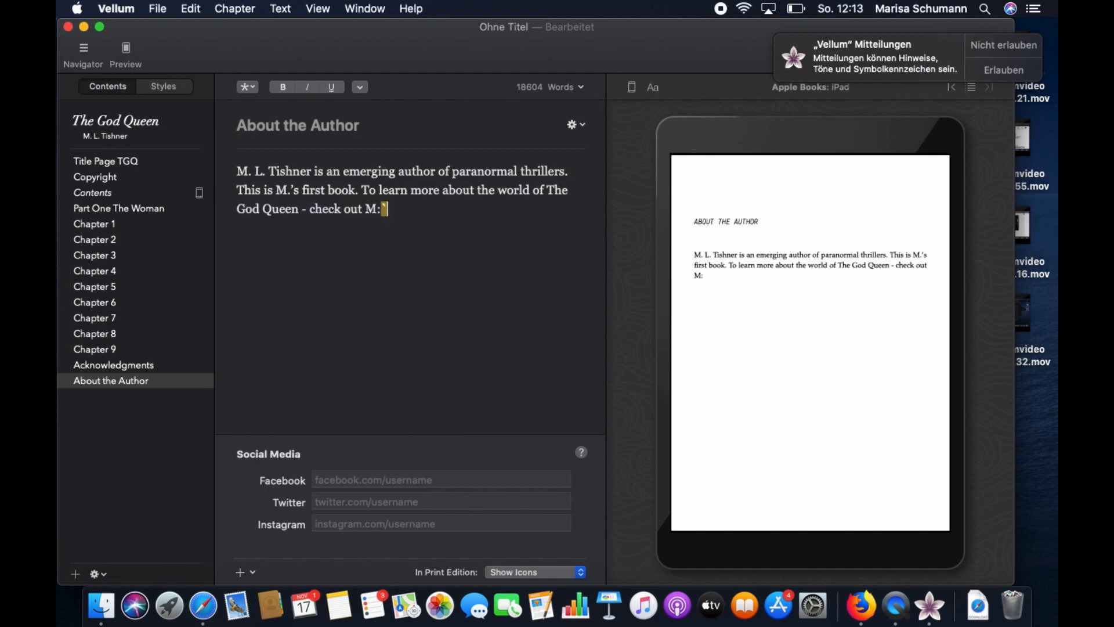
{"action": "key", "text": "BackSpace"}
{"action": "key", "text": "BackSpace"}
{"action": "key", "text": "BackSpace"}
{"action": "type", "text": "LTishner.com"}
{"action": "key", "text": "BackSpace"}
{"action": "key", "text": "BackSpace"}
{"action": "key", "text": "BackSpace"}
{"action": "type", "text": "com"}
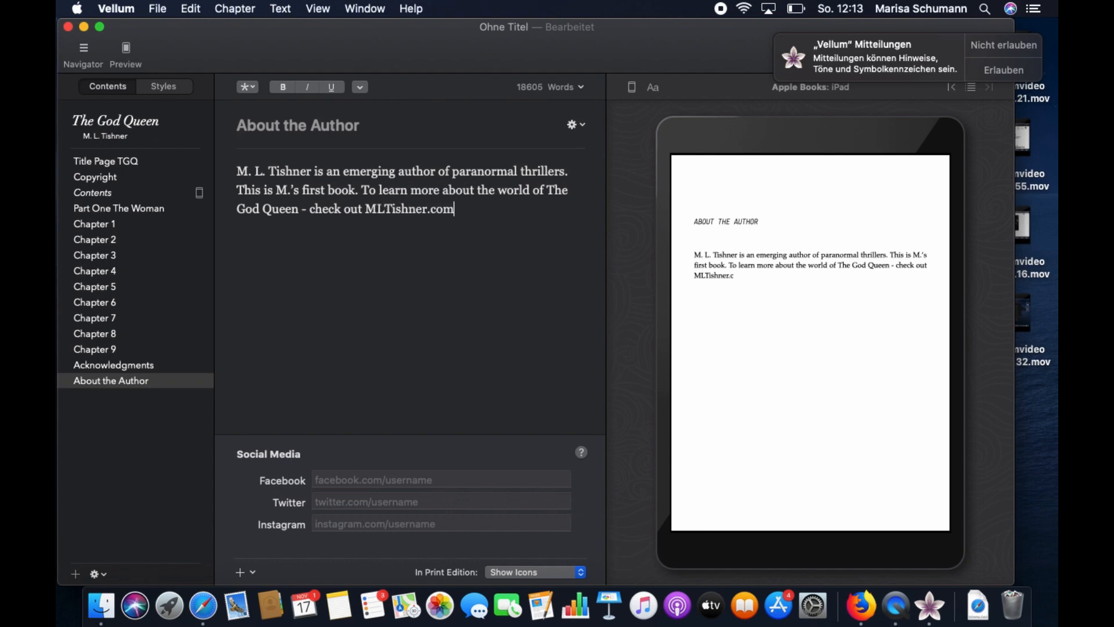
{"action": "left_click_drag", "start_coordinate": [366, 210], "coordinate": [468, 225]}
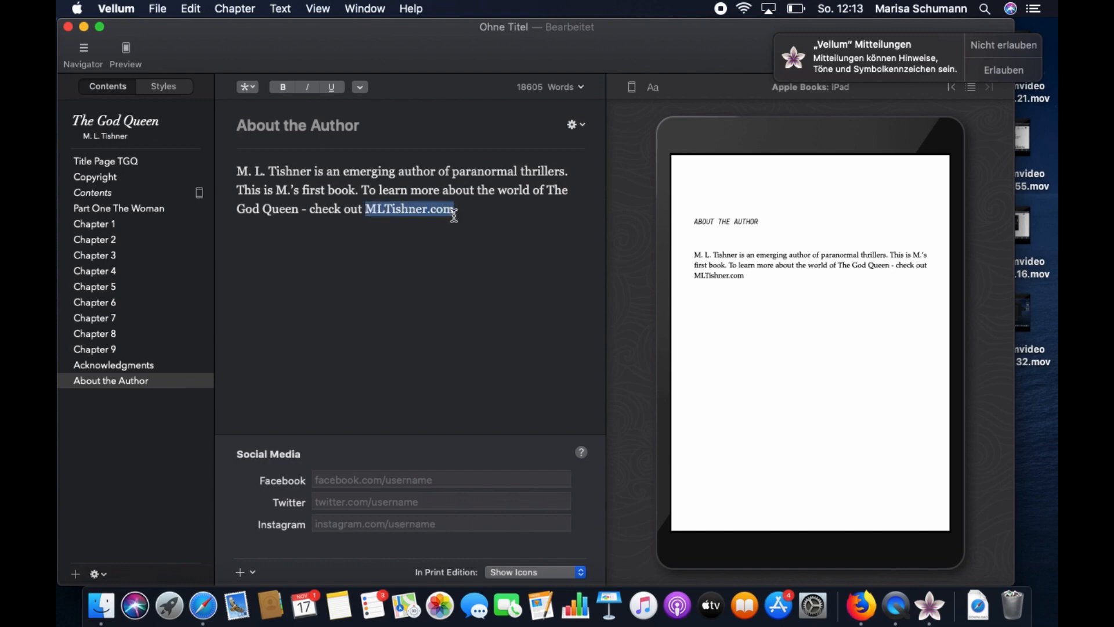
{"action": "left_click", "coordinate": [247, 87]}
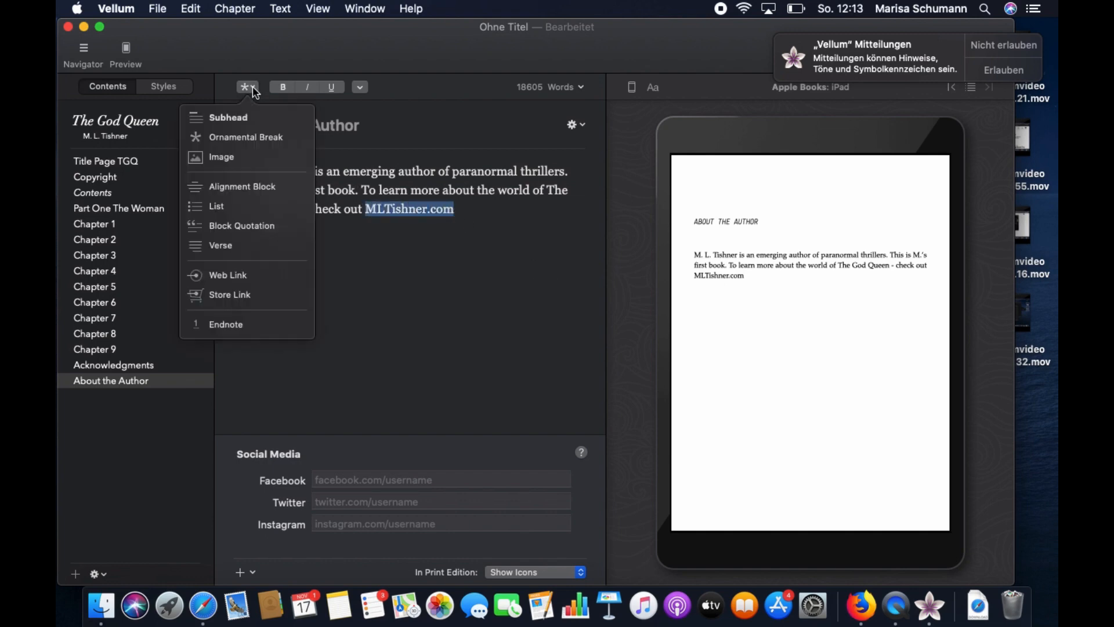
{"action": "left_click", "coordinate": [232, 276]}
{"action": "type", "text": "ht"}
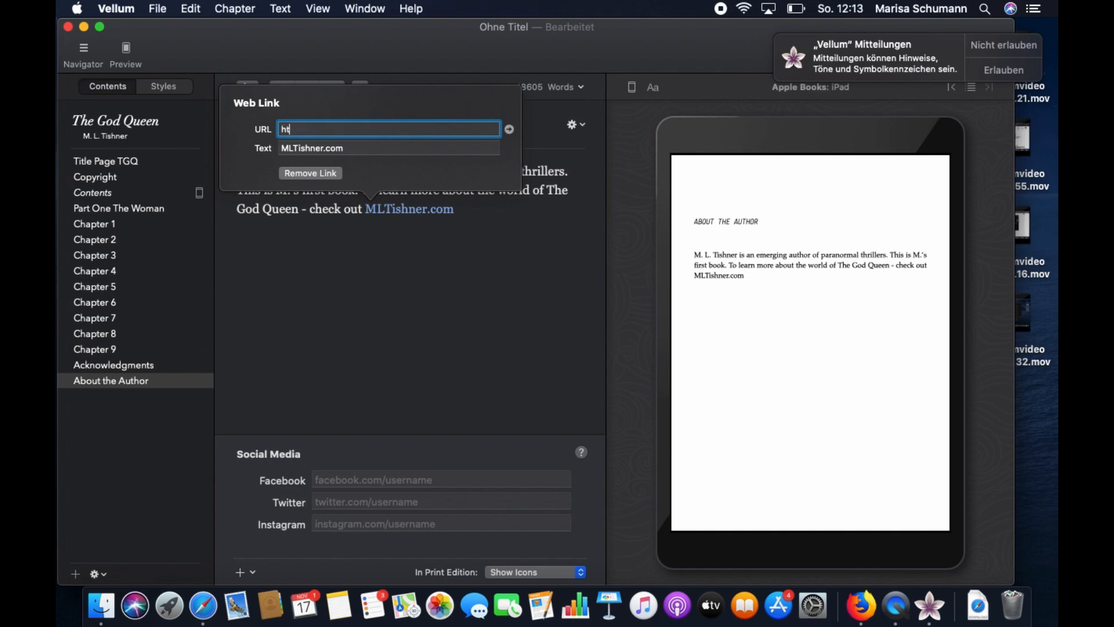
{"action": "type", "text": "tp://mltishner.com"}
{"action": "key", "text": "Return"}
{"action": "left_click", "coordinate": [519, 208]}
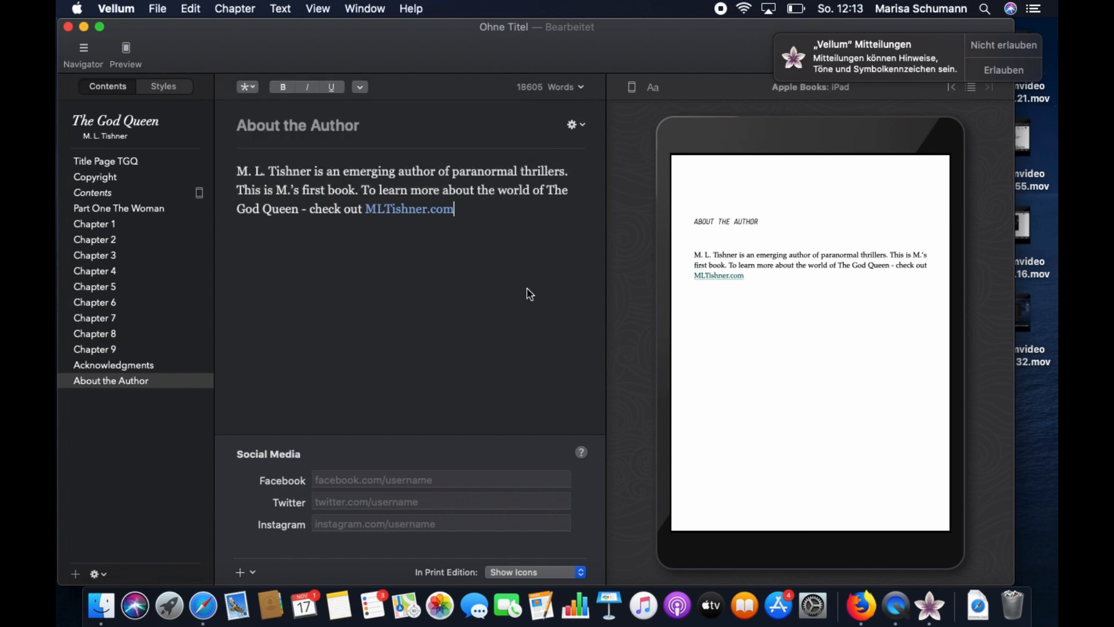
{"action": "left_click", "coordinate": [632, 88]}
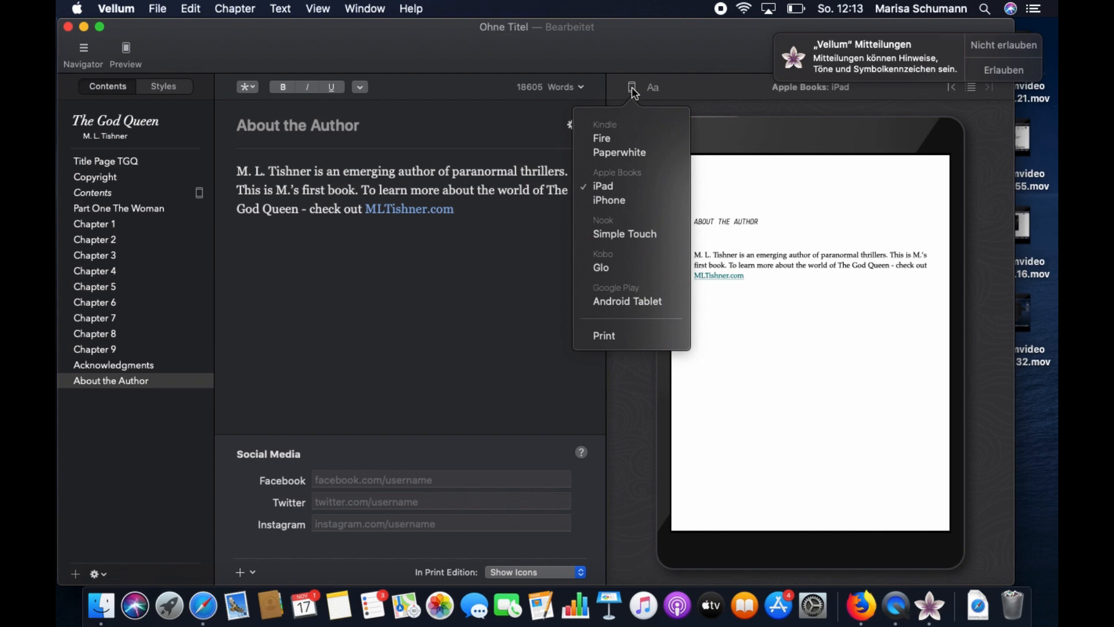
{"action": "left_click", "coordinate": [523, 242]}
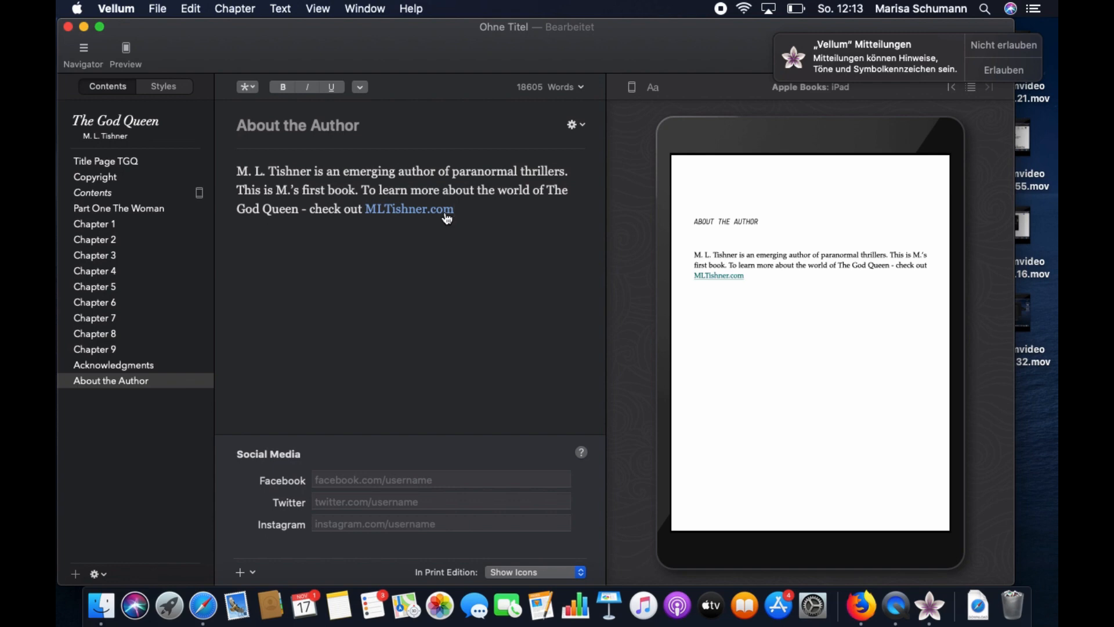
Insert the image PIX_4655.2.JPG below the author biography
{"action": "key", "text": "Return"}
{"action": "left_click", "coordinate": [248, 88]}
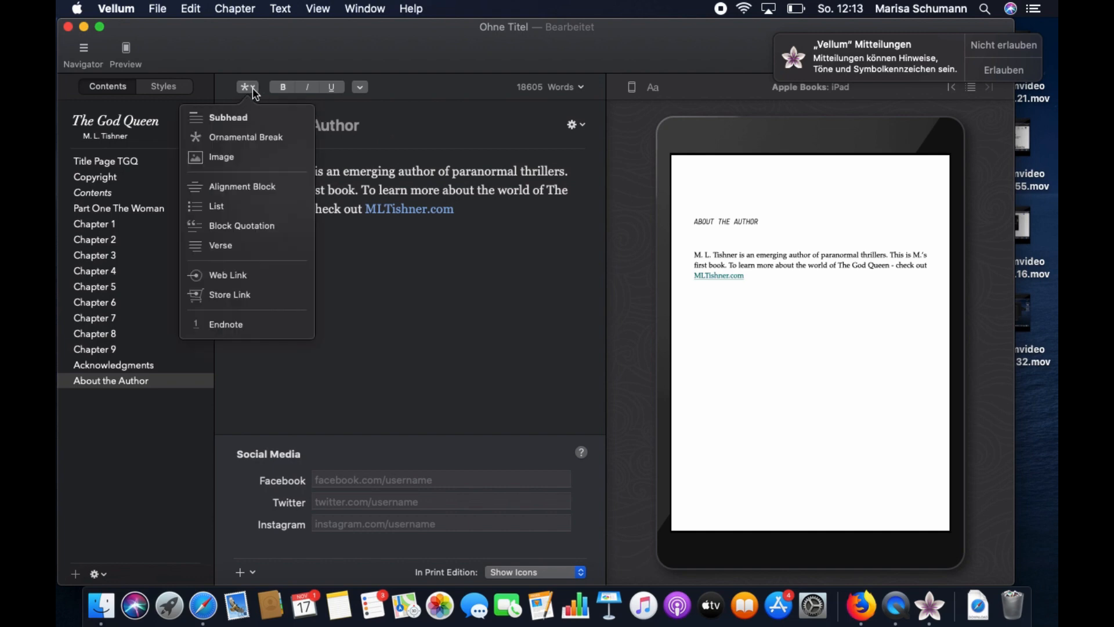
{"action": "left_click", "coordinate": [235, 161]}
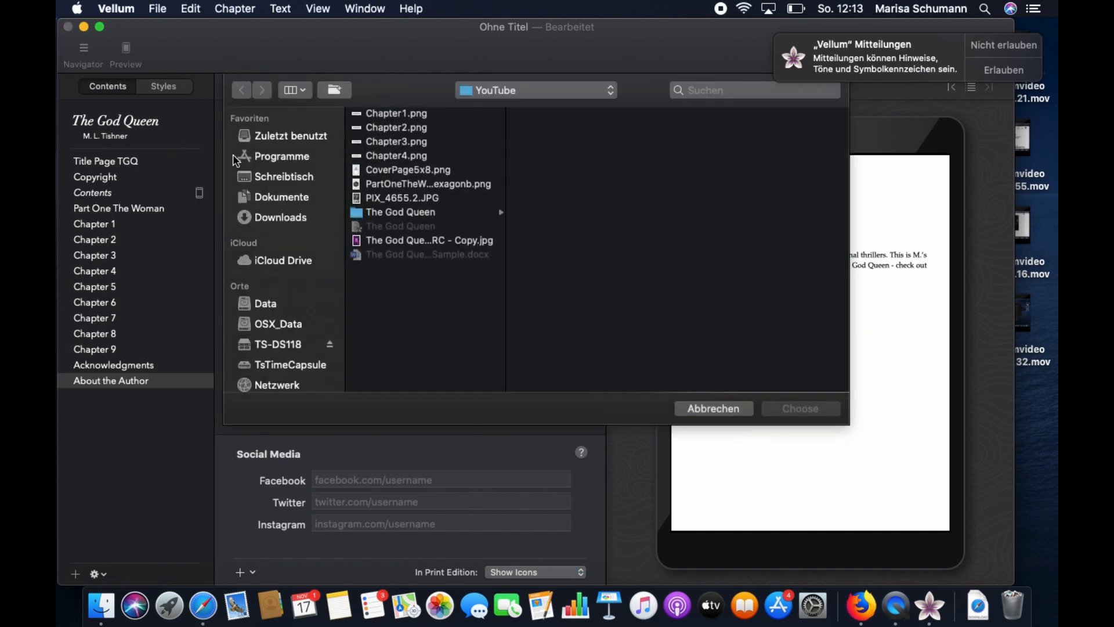
{"action": "left_click", "coordinate": [405, 199]}
{"action": "left_click", "coordinate": [810, 410]}
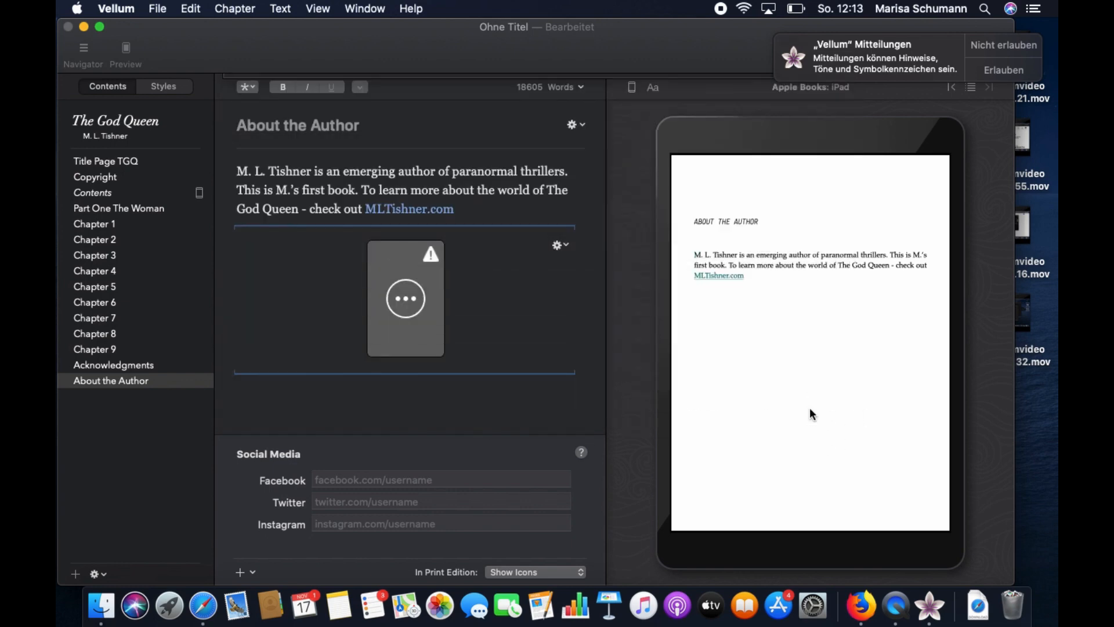
Add the accessibility description "MEEEEE" to the author photo
{"action": "left_click", "coordinate": [406, 298]}
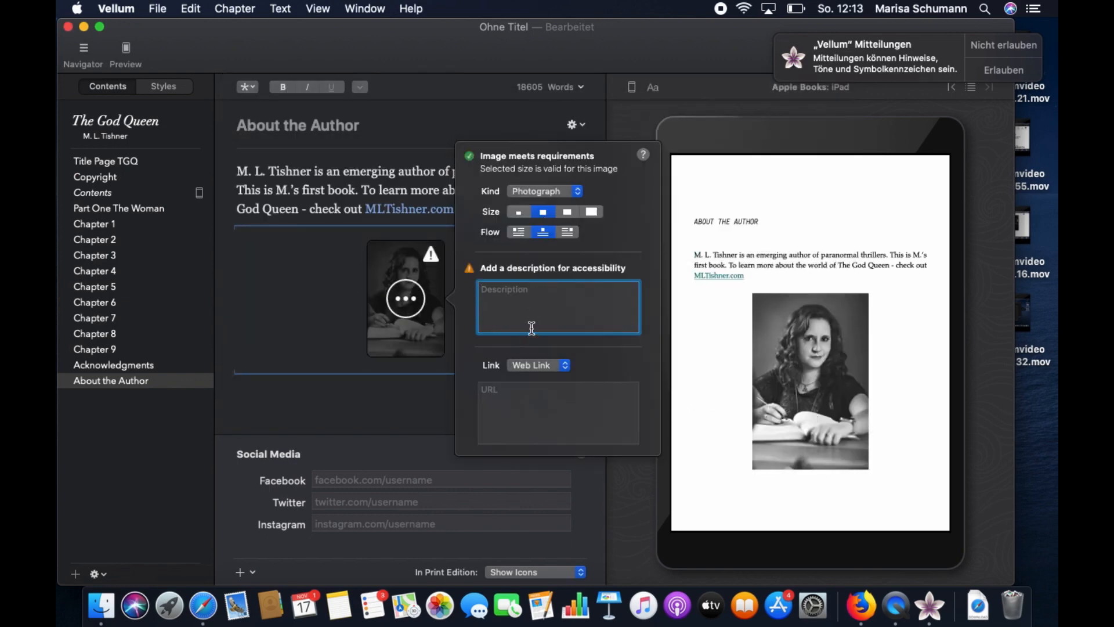
{"action": "type", "text": "MEEEEE"}
{"action": "key", "text": "Return"}
{"action": "left_click", "coordinate": [326, 337]}
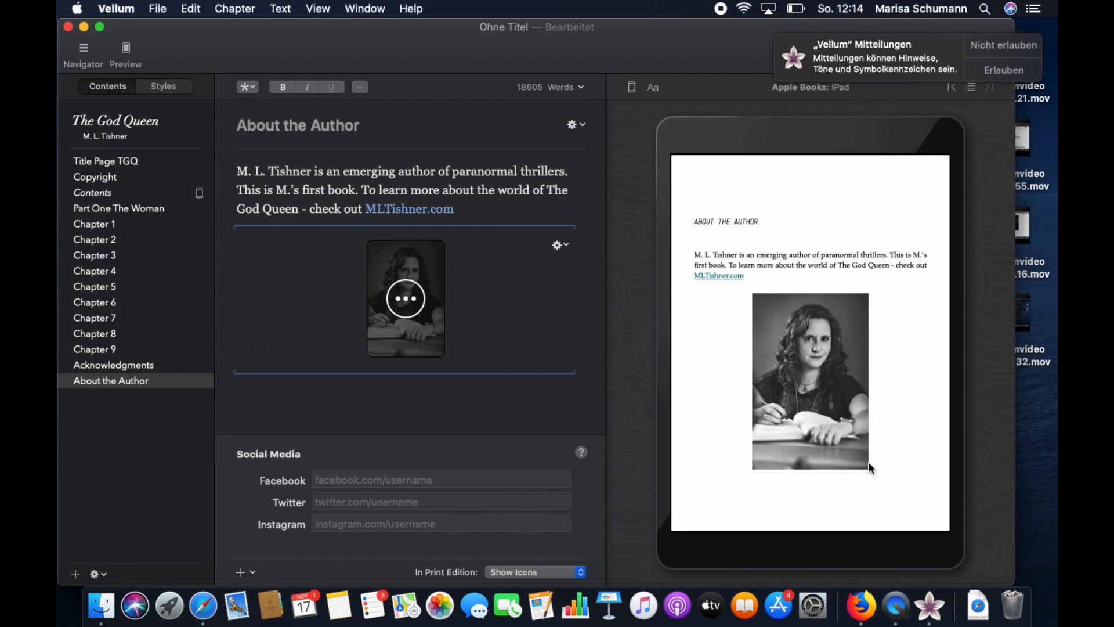
Set the author photo to the smallest image size
{"action": "left_click", "coordinate": [384, 271]}
{"action": "left_click", "coordinate": [519, 212]}
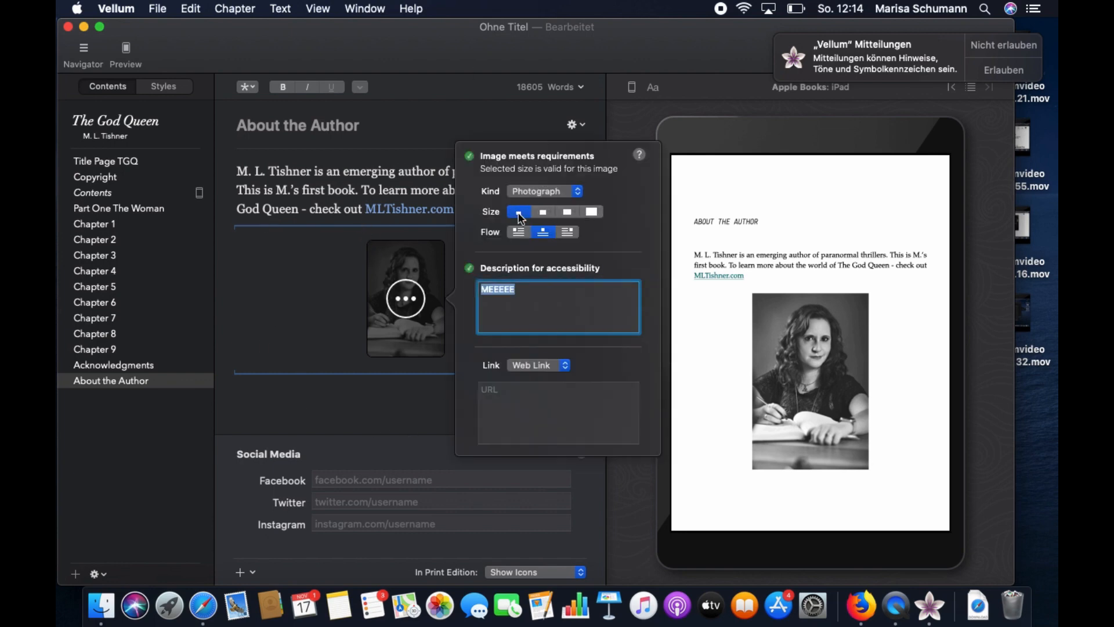
{"action": "left_click", "coordinate": [343, 296]}
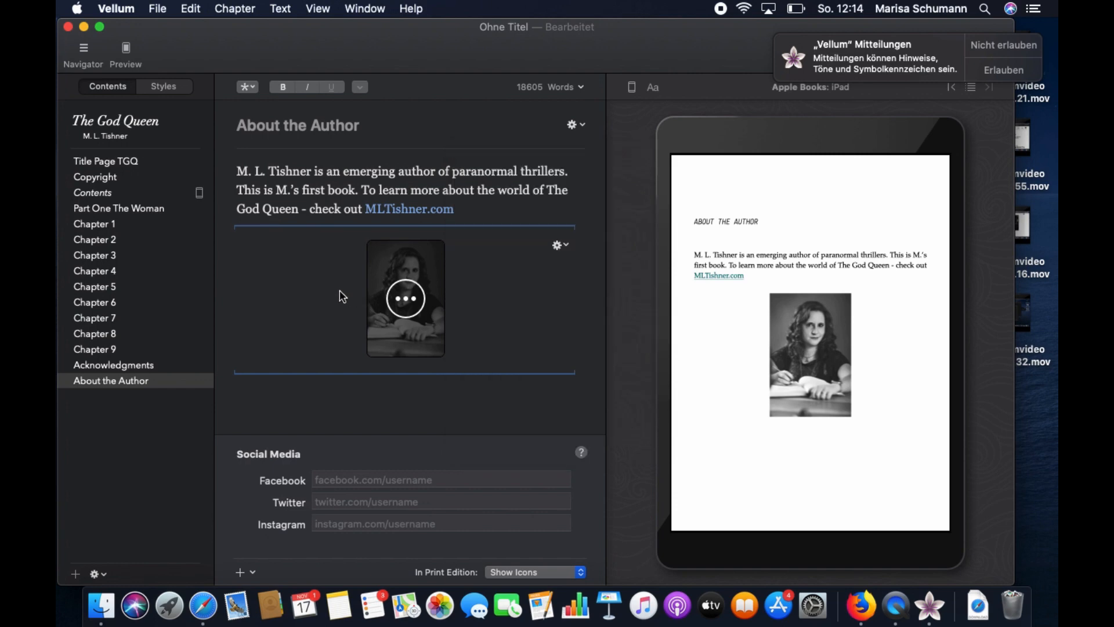
Try the left text flow for the author photo and set it to the right-aligned flow
{"action": "left_click", "coordinate": [560, 244]}
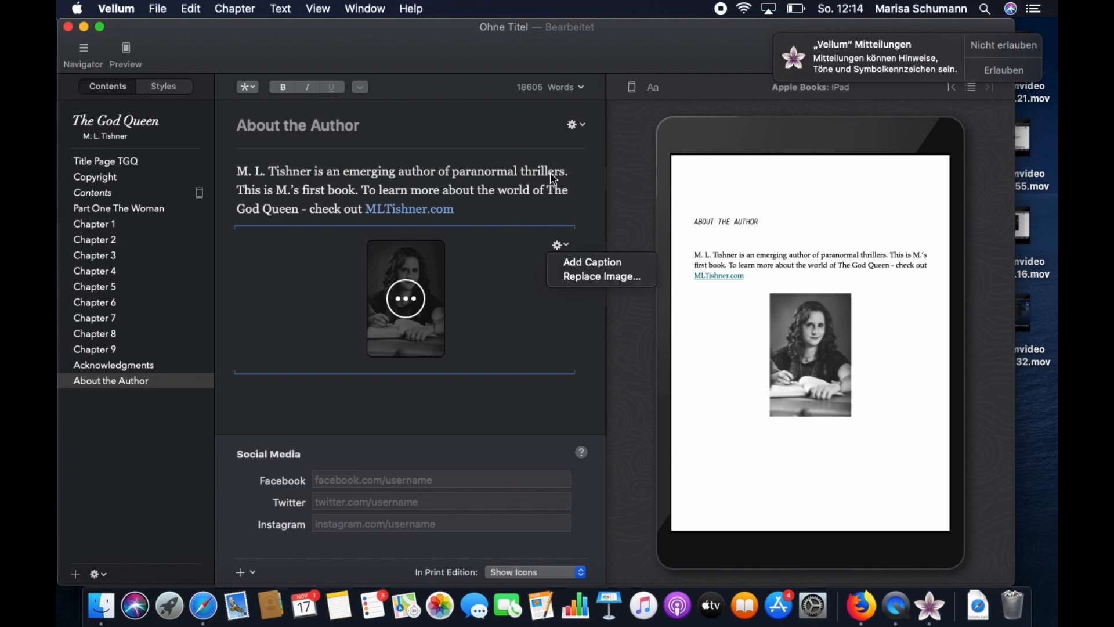
{"action": "left_click", "coordinate": [581, 124]}
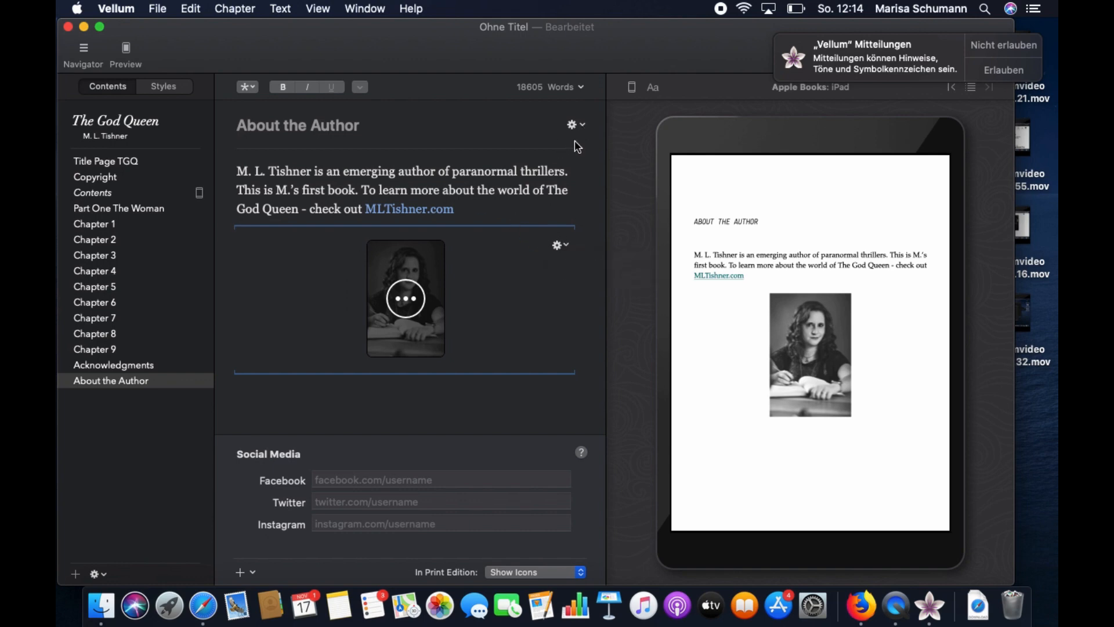
{"action": "left_click", "coordinate": [414, 300]}
{"action": "left_click", "coordinate": [510, 232]}
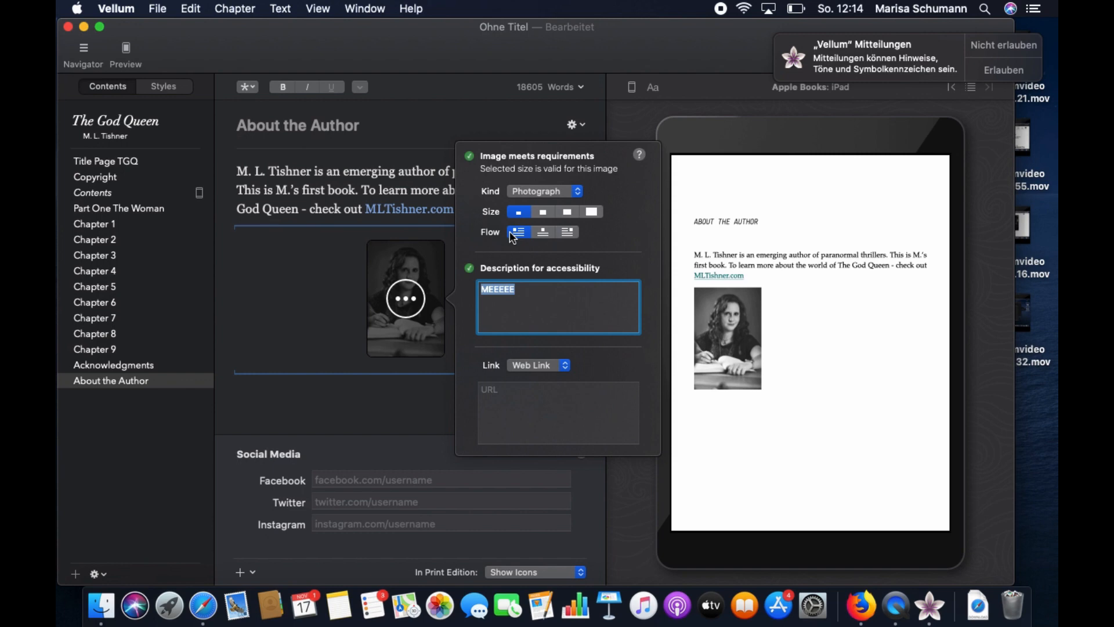
{"action": "left_click", "coordinate": [566, 233]}
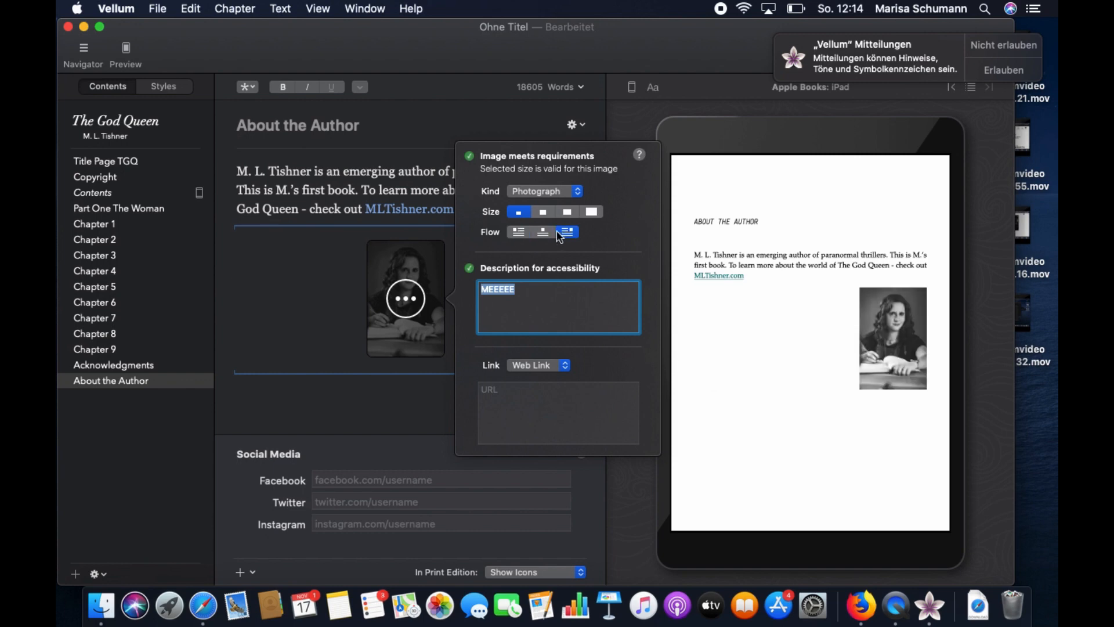
{"action": "left_click", "coordinate": [288, 285]}
{"action": "left_click", "coordinate": [497, 215]}
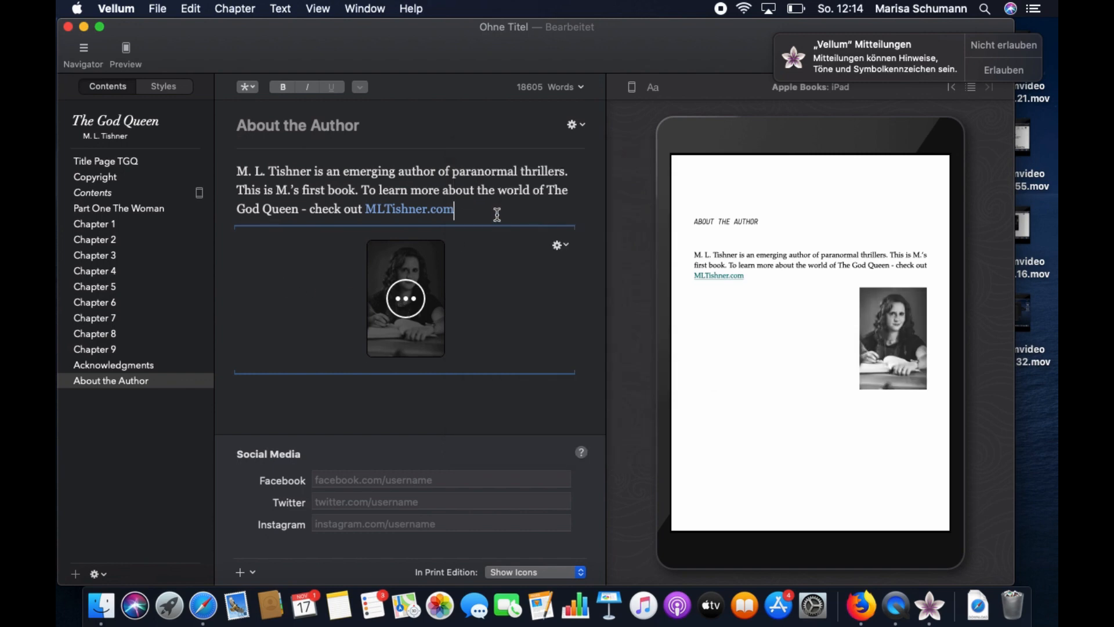
{"action": "key", "text": "Return"}
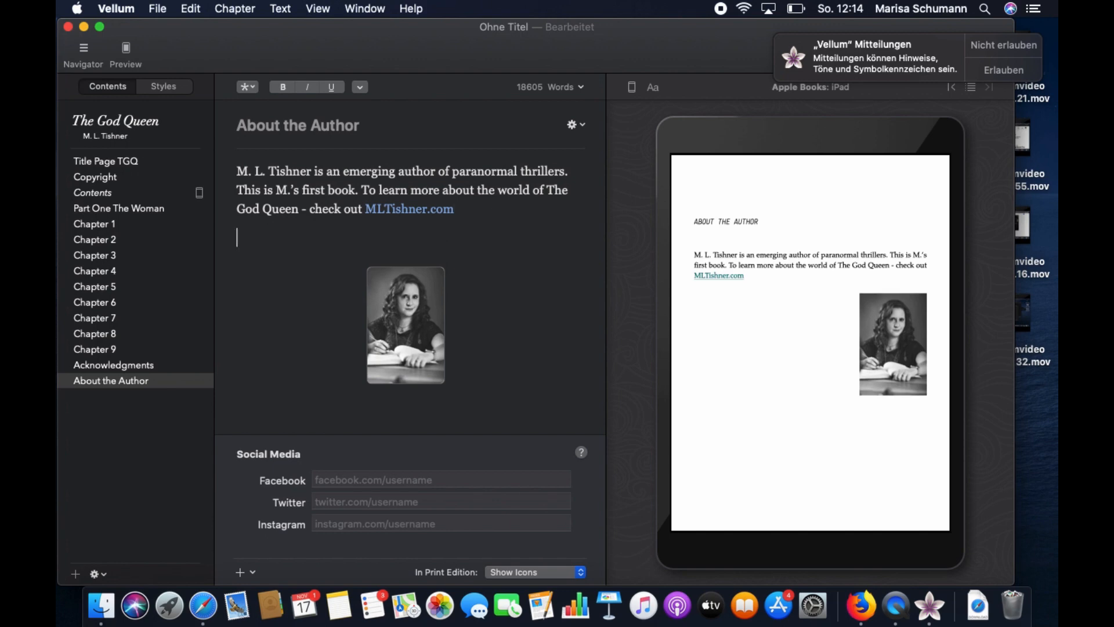
{"action": "type", "text": "laslalllalallsjfaödsfjld"}
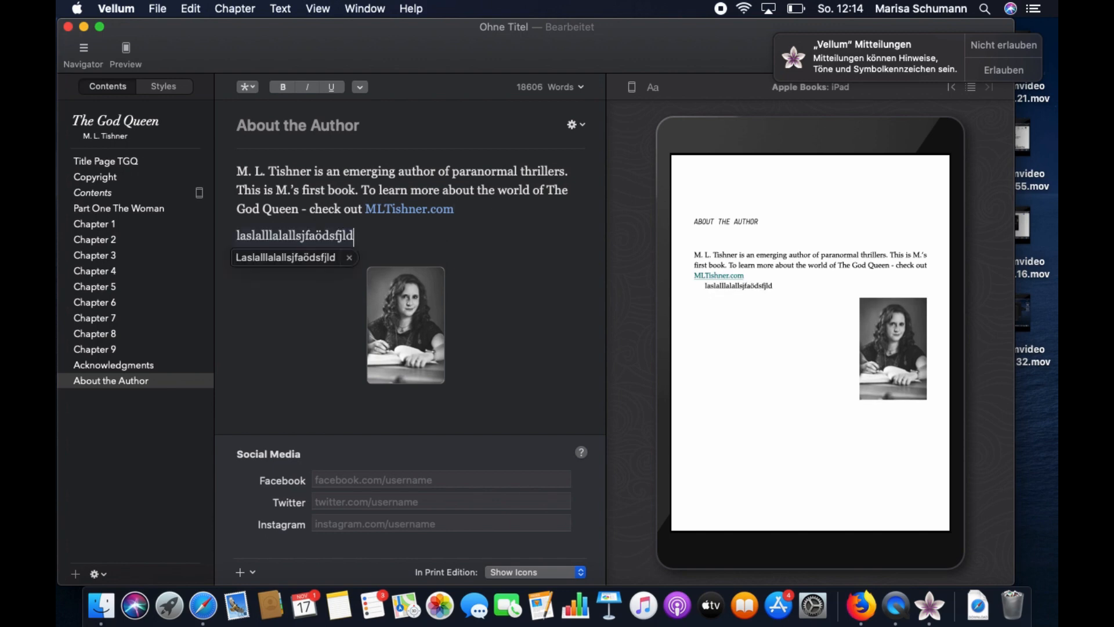
{"action": "key", "text": "BackSpace"}
{"action": "key", "text": "BackSpace"}
{"action": "key", "text": "BackSpace"}
{"action": "key", "text": "BackSpace"}
{"action": "key", "text": "BackSpace"}
{"action": "key", "text": "BackSpace"}
{"action": "key", "text": "BackSpace"}
{"action": "key", "text": "BackSpace"}
{"action": "key", "text": "BackSpace"}
{"action": "key", "text": "BackSpace"}
{"action": "key", "text": "BackSpace"}
{"action": "key", "text": "BackSpace"}
{"action": "key", "text": "BackSpace"}
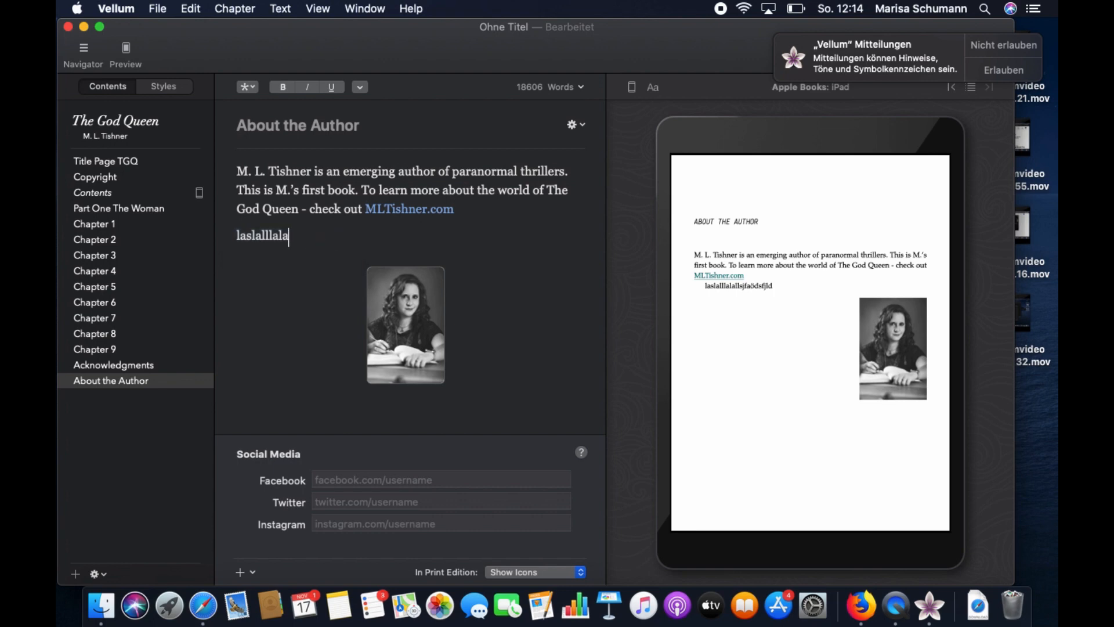
{"action": "key", "text": "BackSpace"}
{"action": "key", "text": "BackSpace"}
{"action": "key", "text": "BackSpace"}
{"action": "key", "text": "BackSpace"}
{"action": "key", "text": "BackSpace"}
{"action": "key", "text": "BackSpace"}
{"action": "key", "text": "BackSpace"}
{"action": "key", "text": "BackSpace"}
{"action": "key", "text": "BackSpace"}
{"action": "key", "text": "BackSpace"}
{"action": "key", "text": "BackSpace"}
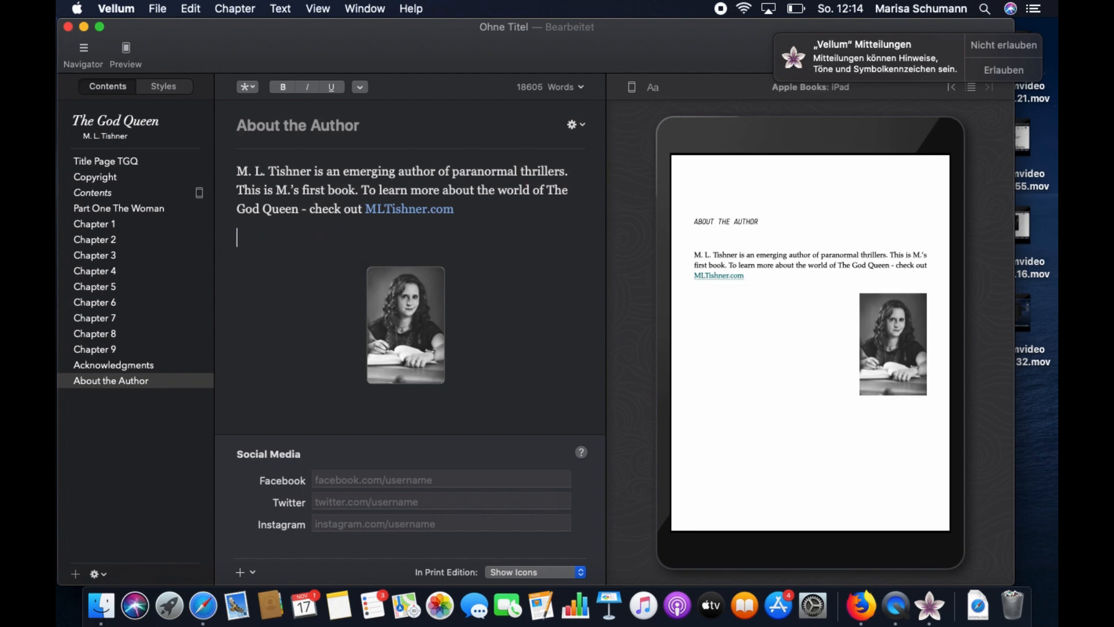
{"action": "key", "text": "BackSpace"}
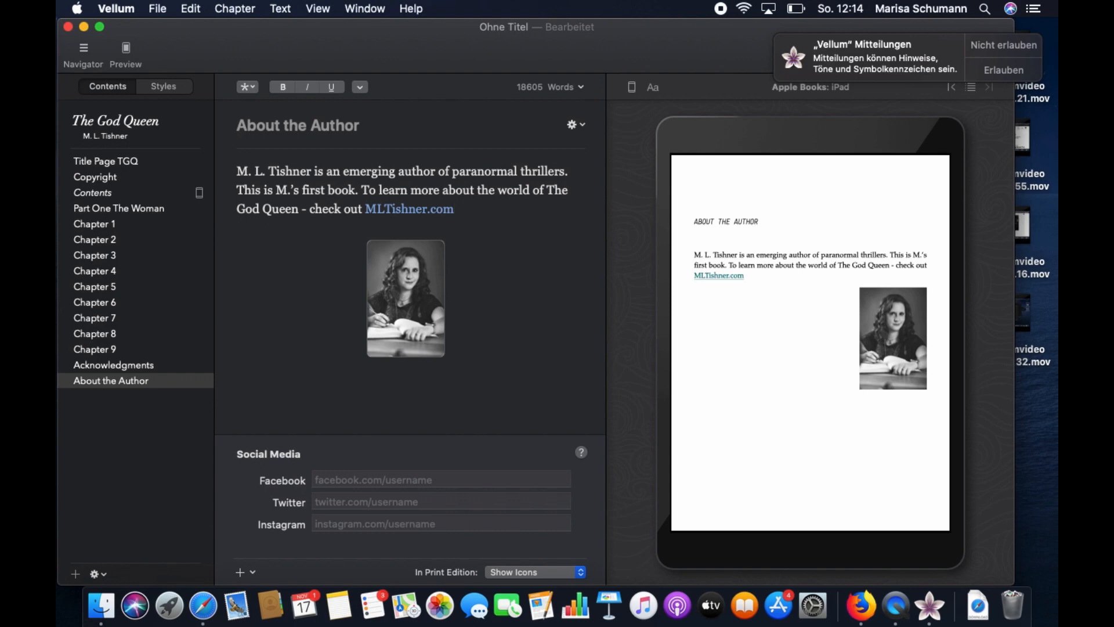
Enter the author's Facebook profile address in the social media section of the About the Author page
{"action": "mouse_move", "coordinate": [396, 501]}
{"action": "left_click", "coordinate": [386, 479]}
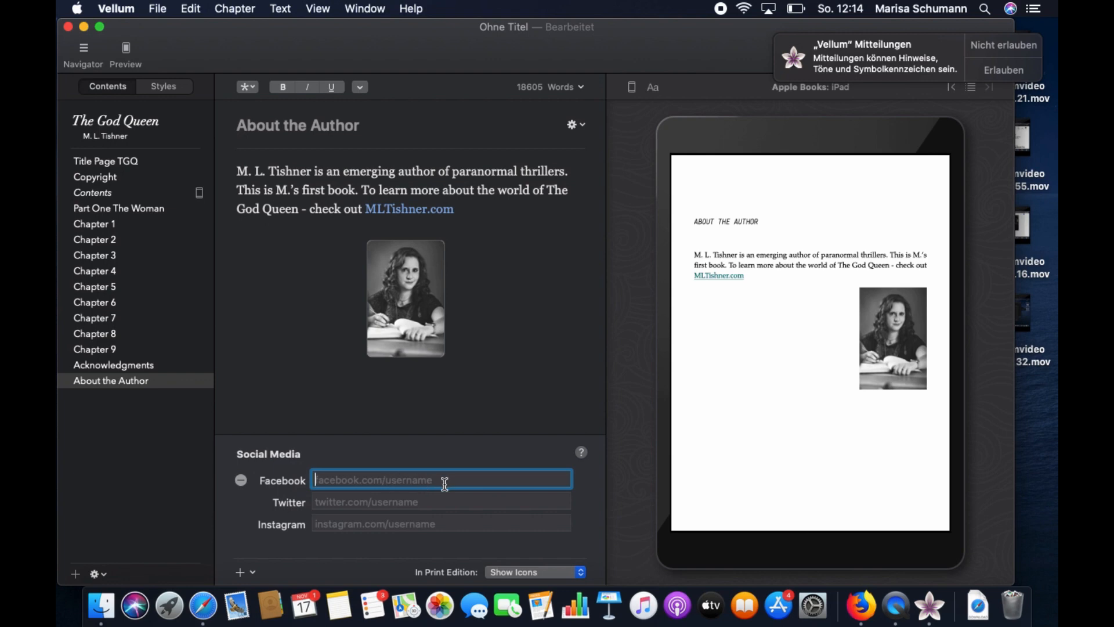
{"action": "type", "text": "http://"}
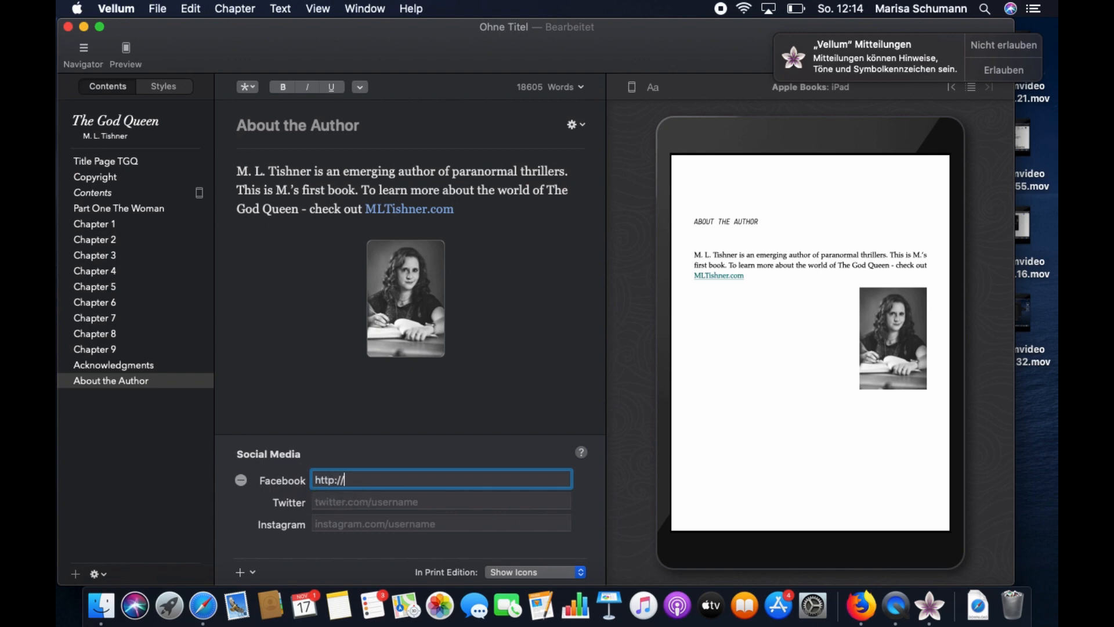
{"action": "type", "text": "facebook.com/mltsihne"}
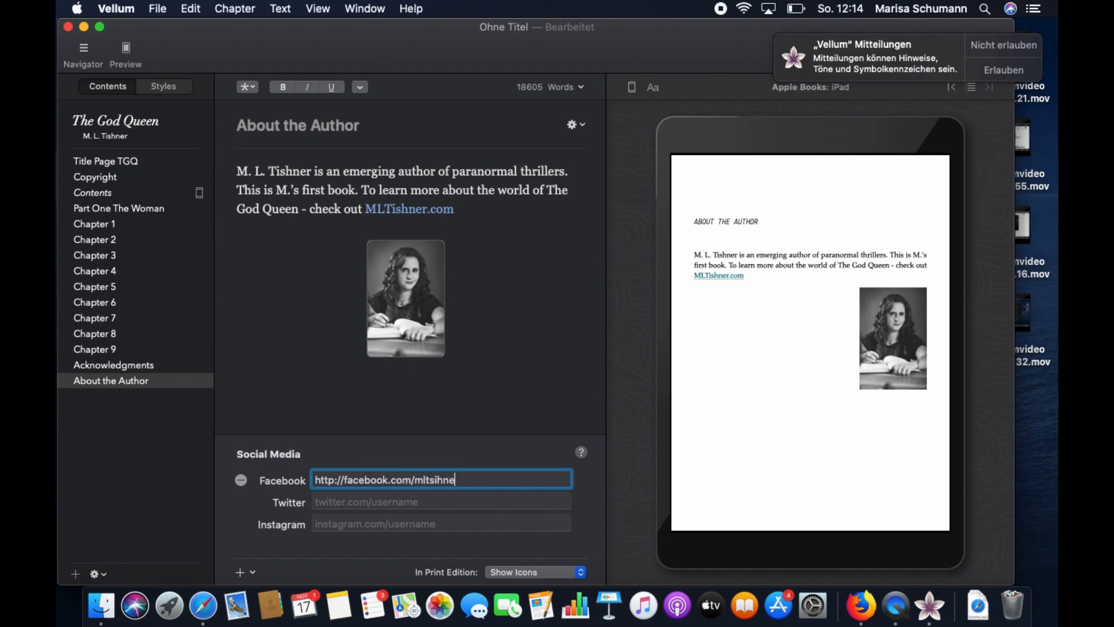
{"action": "key", "text": "BackSpace"}
{"action": "key", "text": "BackSpace"}
{"action": "key", "text": "BackSpace"}
{"action": "key", "text": "BackSpace"}
{"action": "key", "text": "BackSpace"}
{"action": "type", "text": "ishner"}
{"action": "key", "text": "Return"}
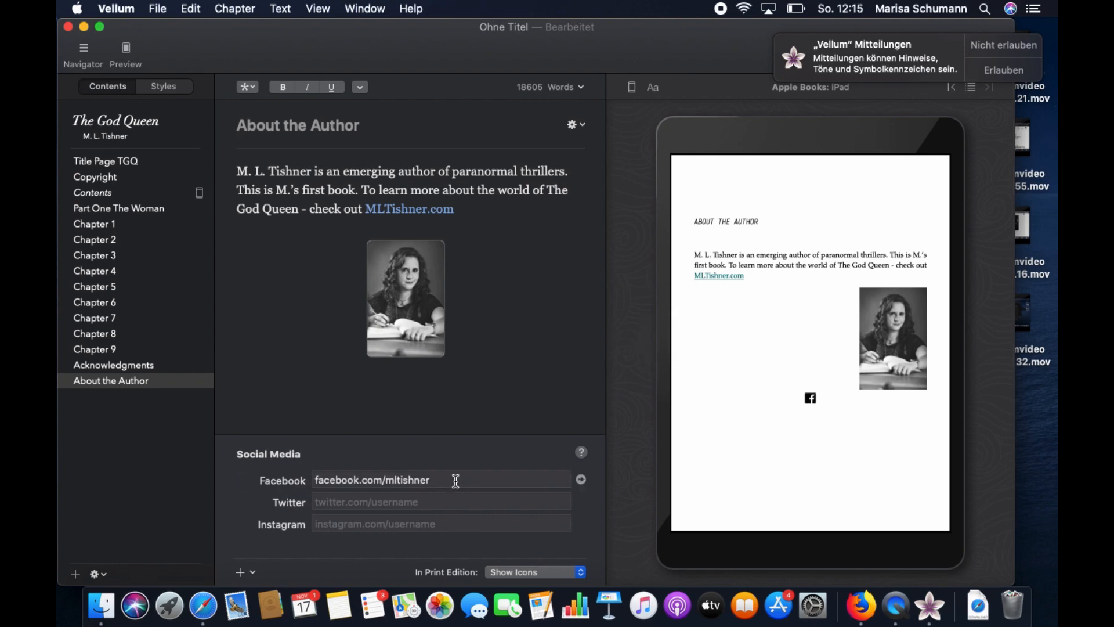
Enter the author's Twitter profile address in the social media section of the author page
{"action": "left_click", "coordinate": [432, 503]}
{"action": "type", "text": "h"}
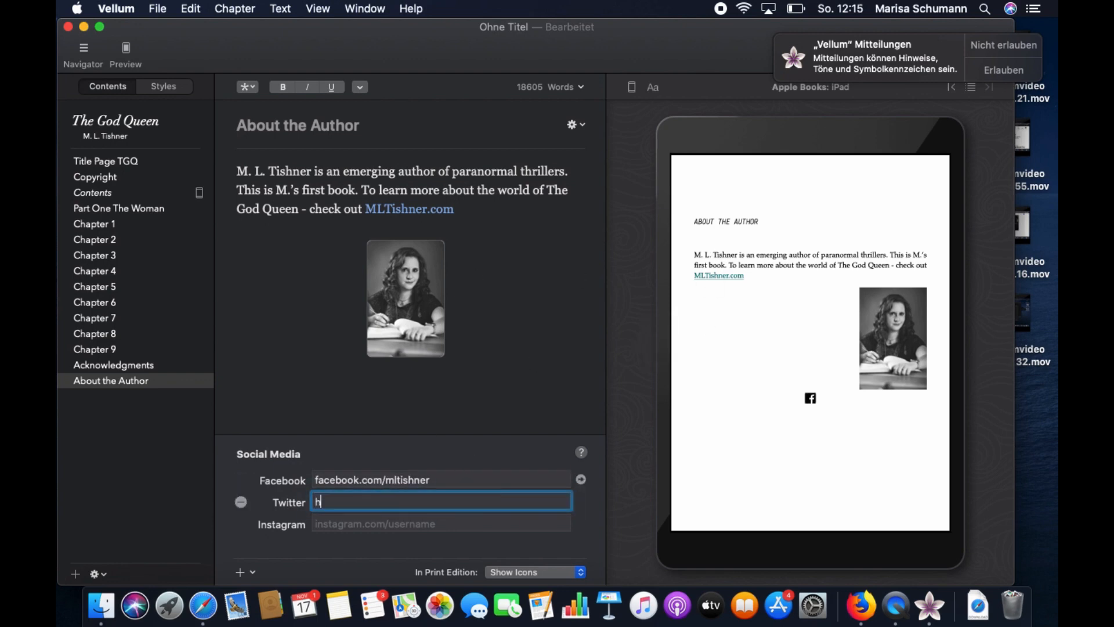
{"action": "type", "text": "ttp://twitter.com/mltishner"}
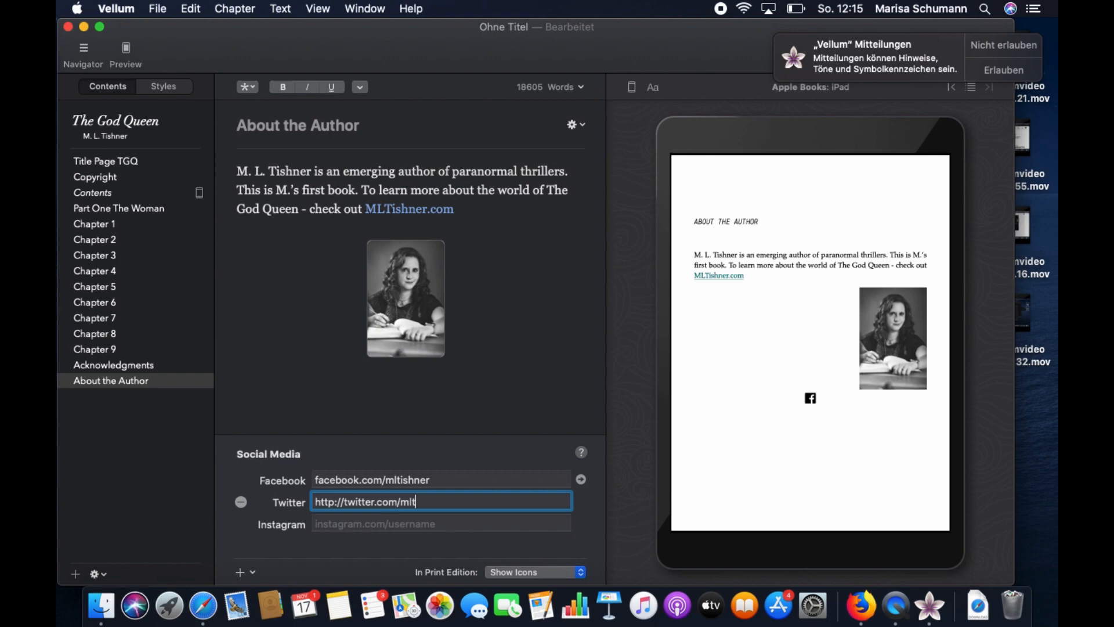
{"action": "key", "text": "Return"}
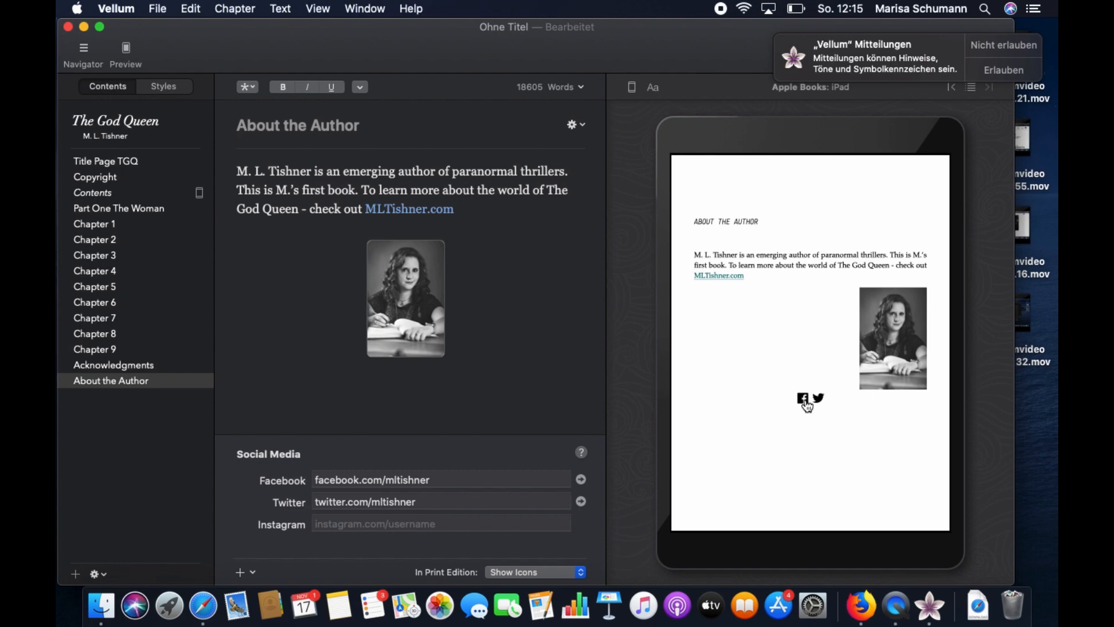
{"action": "left_click", "coordinate": [253, 573]}
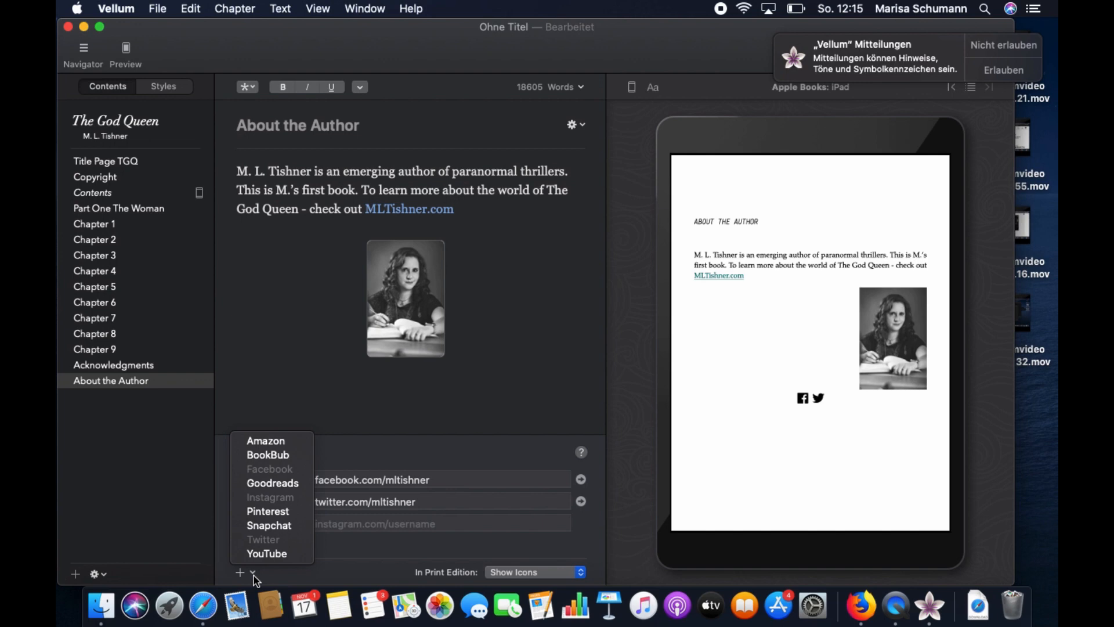
{"action": "left_click", "coordinate": [401, 543]}
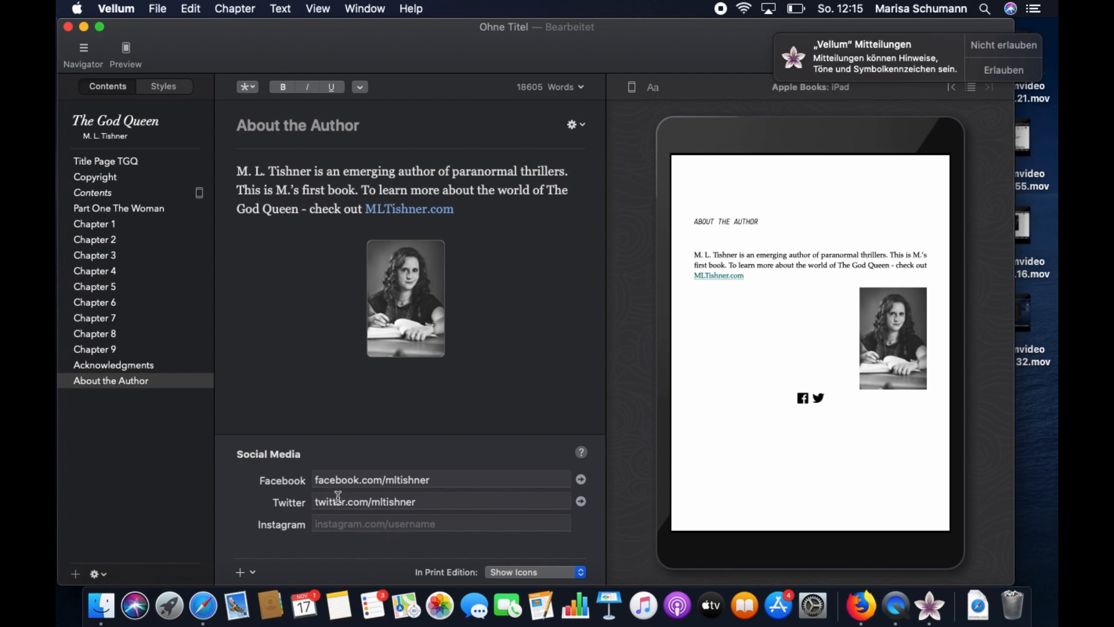
Preview the About the Author page as print and set its print edition social media to show icons and links
{"action": "left_click", "coordinate": [632, 94]}
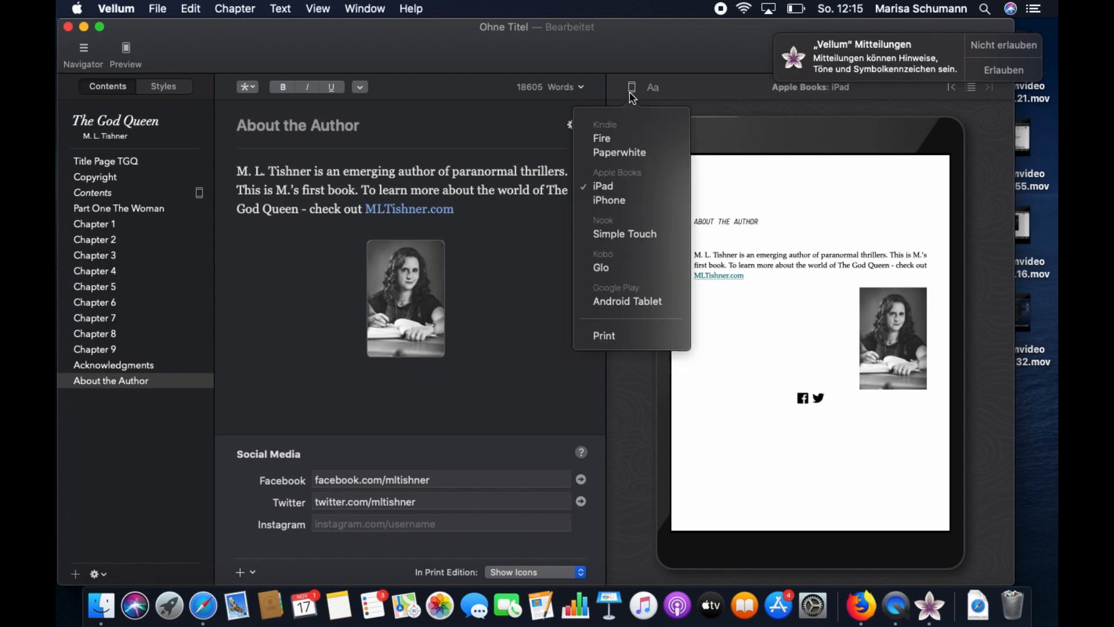
{"action": "left_click", "coordinate": [604, 338]}
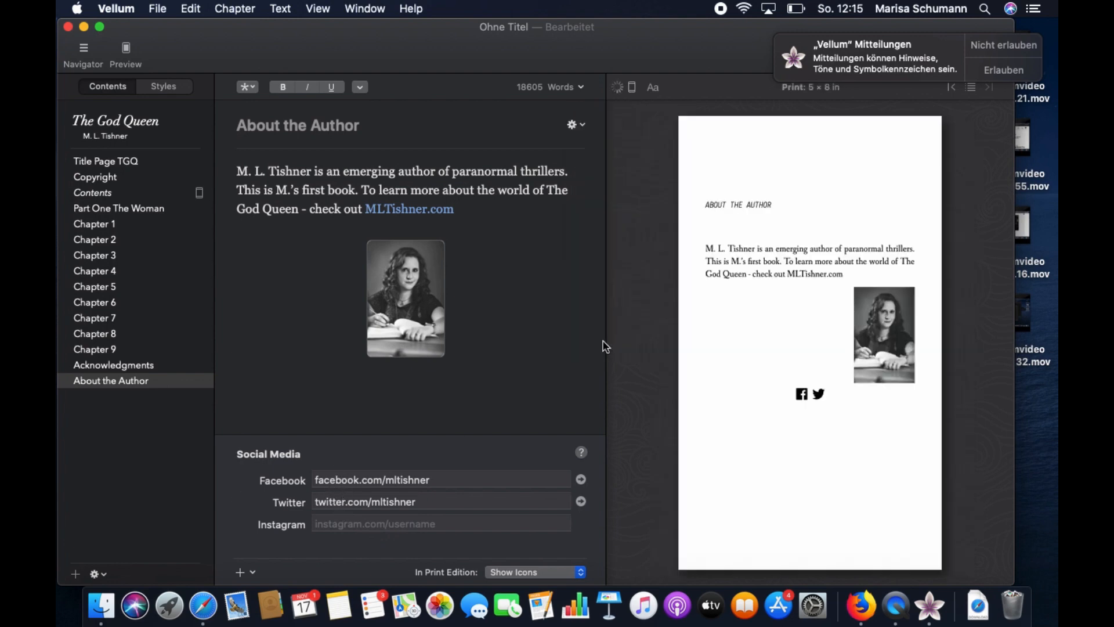
{"action": "left_click", "coordinate": [578, 574]}
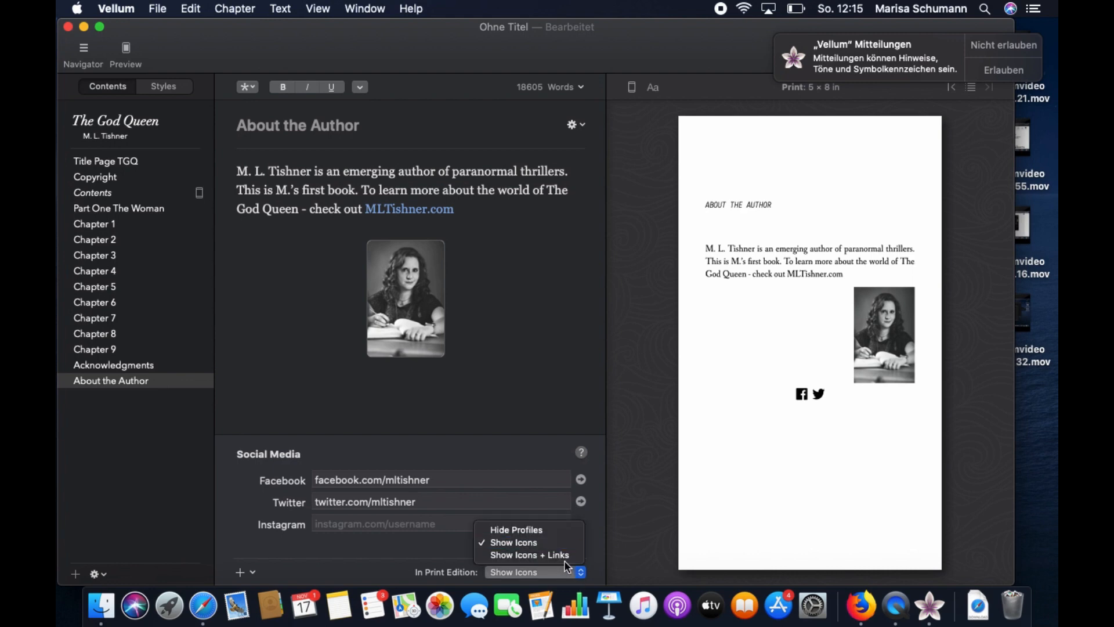
{"action": "left_click", "coordinate": [564, 557]}
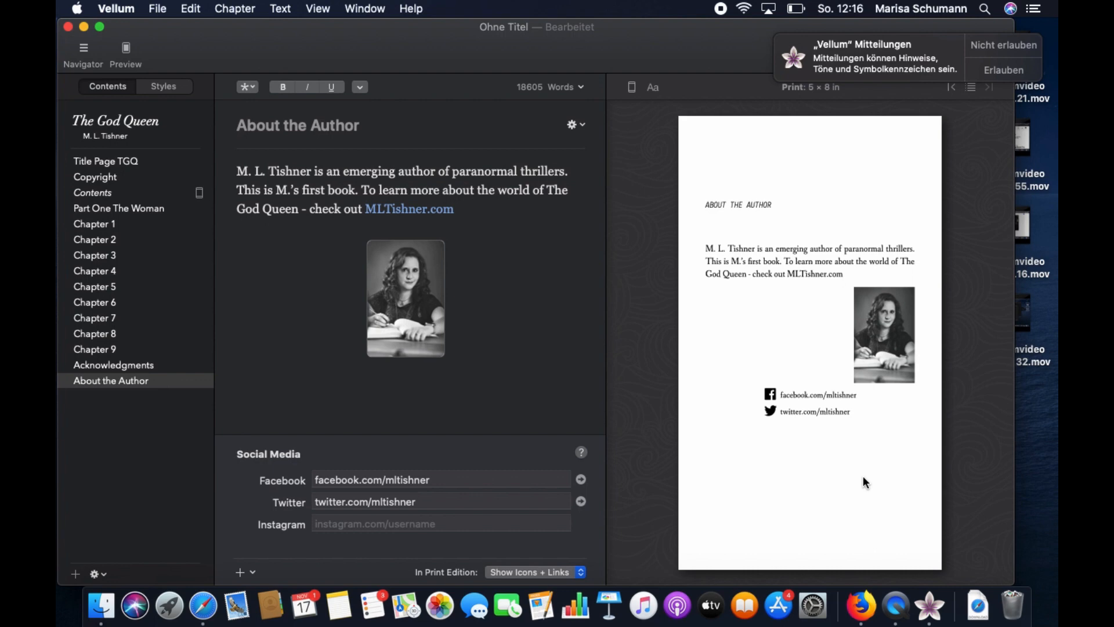
Allow the app's notifications, start generating the book, and save the document as The God Queen in the YouTube folder, replacing the existing file
{"action": "left_click", "coordinate": [1001, 71]}
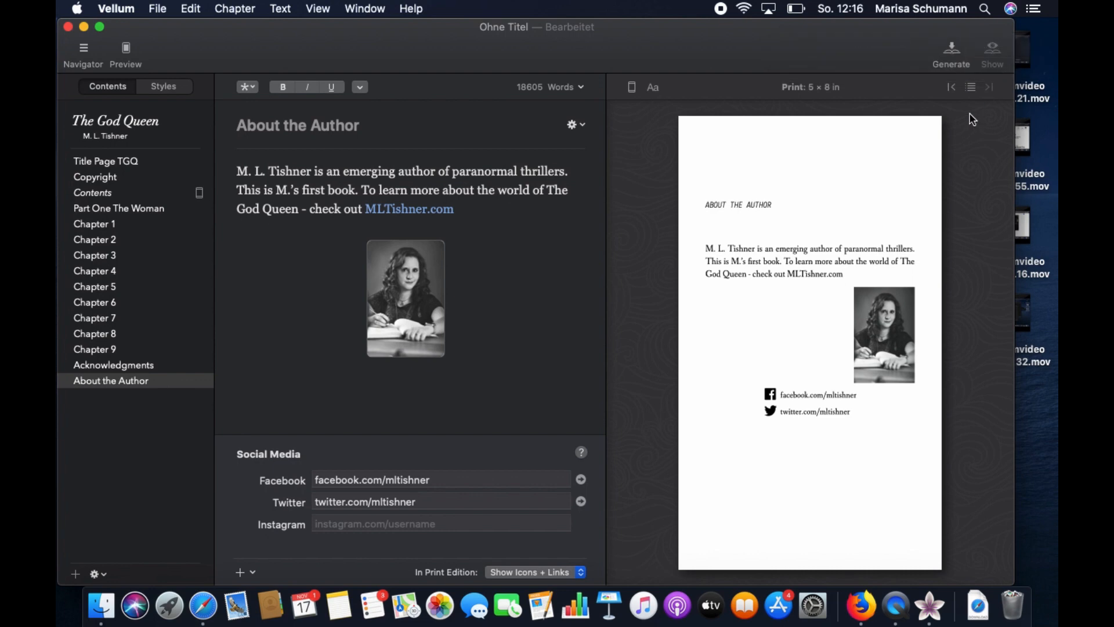
{"action": "left_click", "coordinate": [952, 58]}
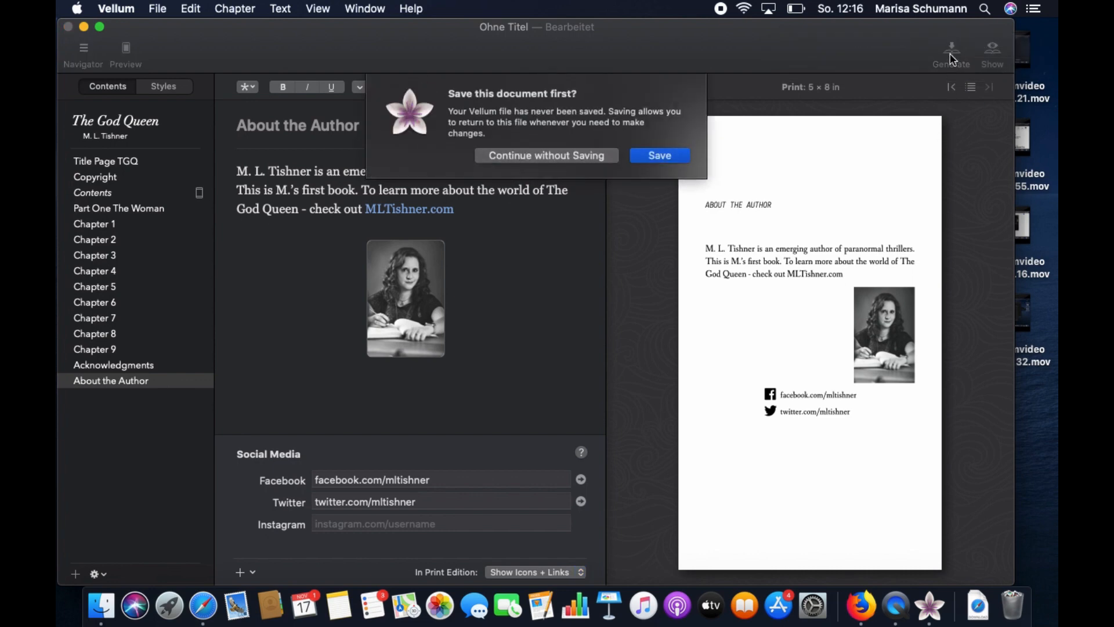
{"action": "left_click", "coordinate": [670, 155]}
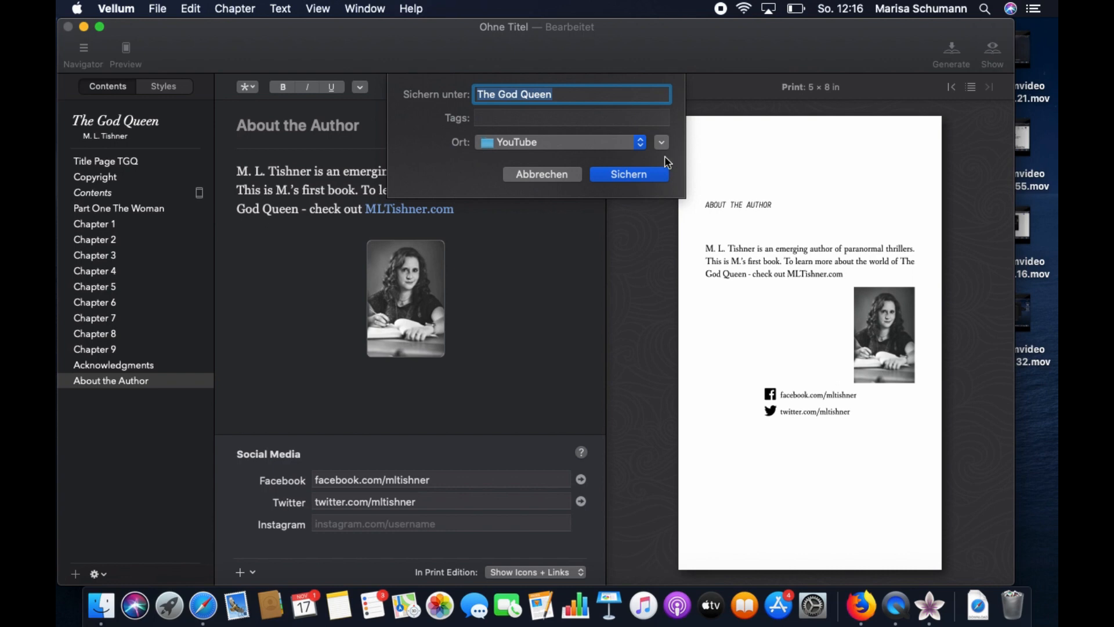
{"action": "left_click", "coordinate": [604, 171]}
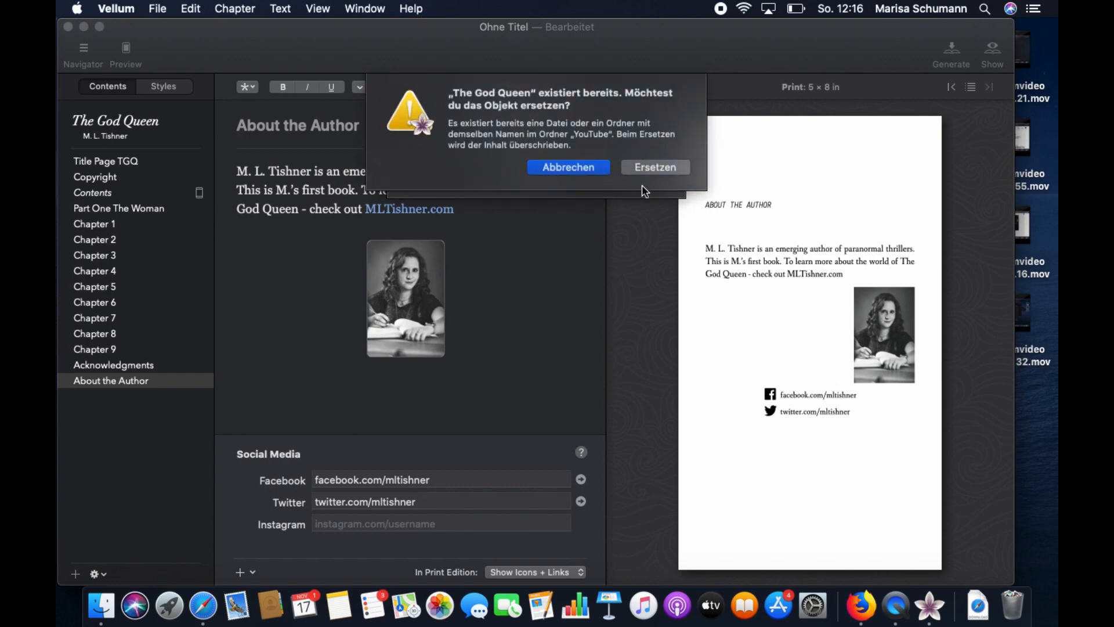
{"action": "left_click", "coordinate": [654, 168]}
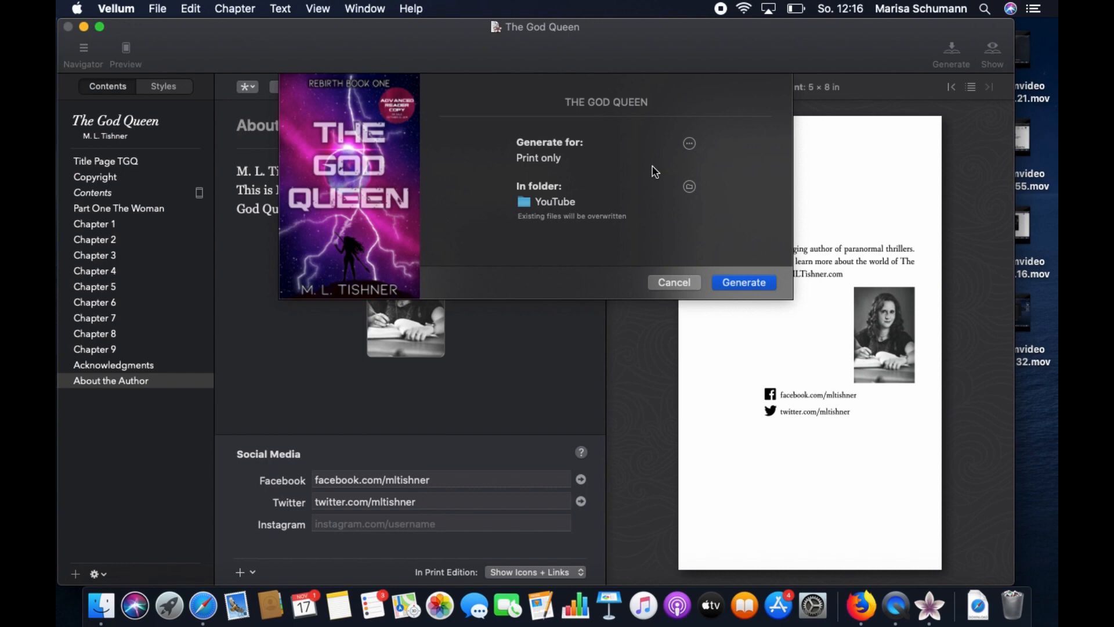
Add Kindle, Apple, Nook, Kobo, Google and Generic EPUB to the 5 × 8 in print edition as generation platforms
{"action": "left_click", "coordinate": [688, 143]}
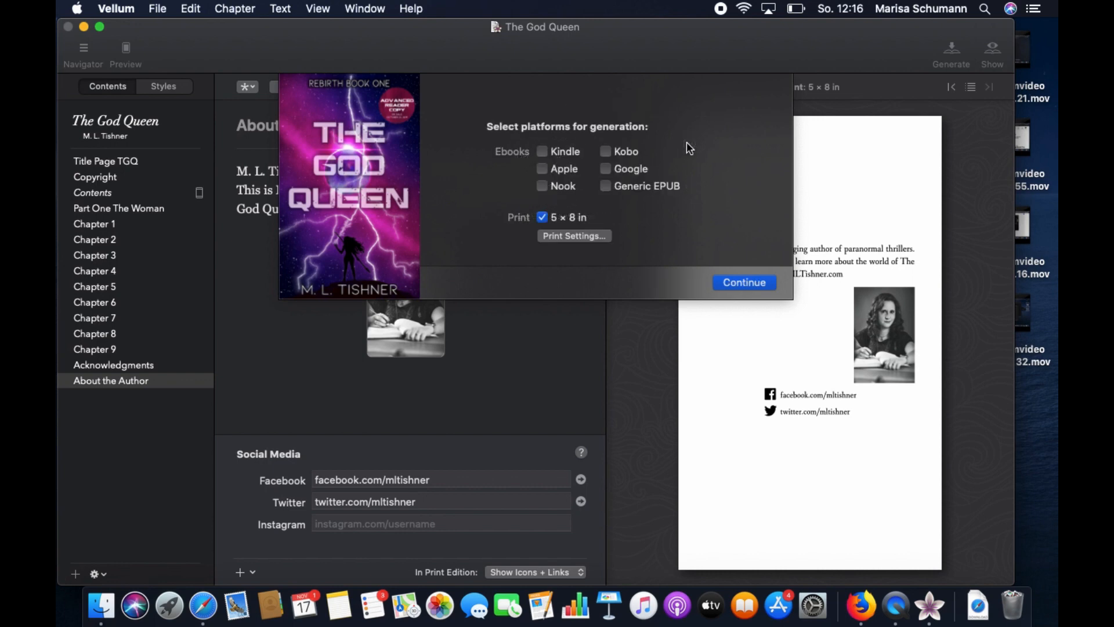
{"action": "left_click", "coordinate": [542, 151]}
{"action": "left_click", "coordinate": [542, 169]}
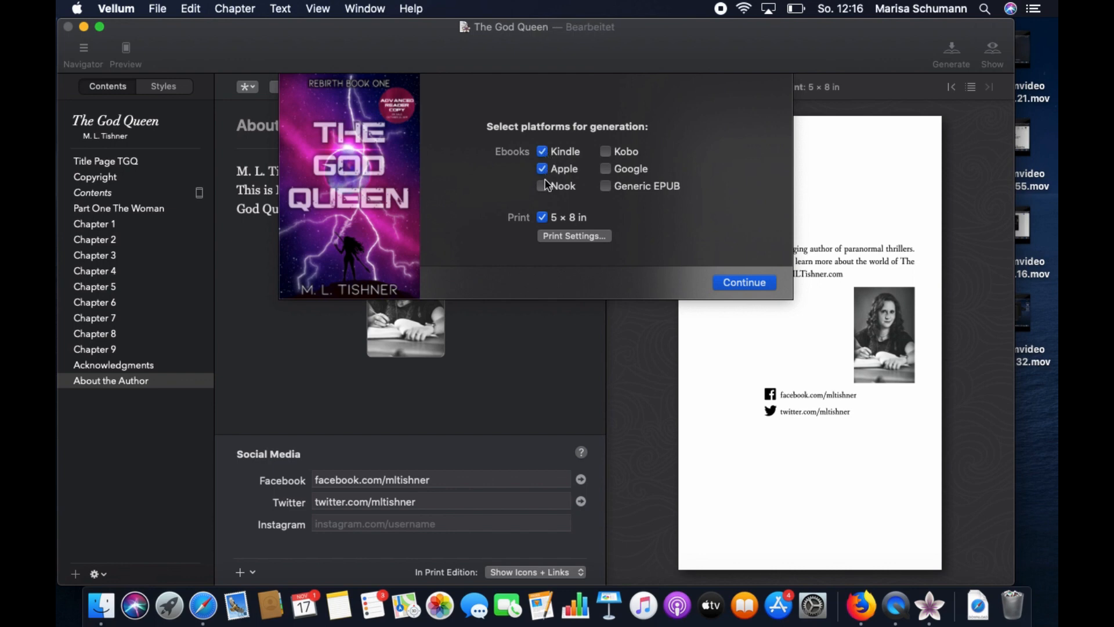
{"action": "left_click", "coordinate": [543, 186]}
{"action": "left_click", "coordinate": [606, 187]}
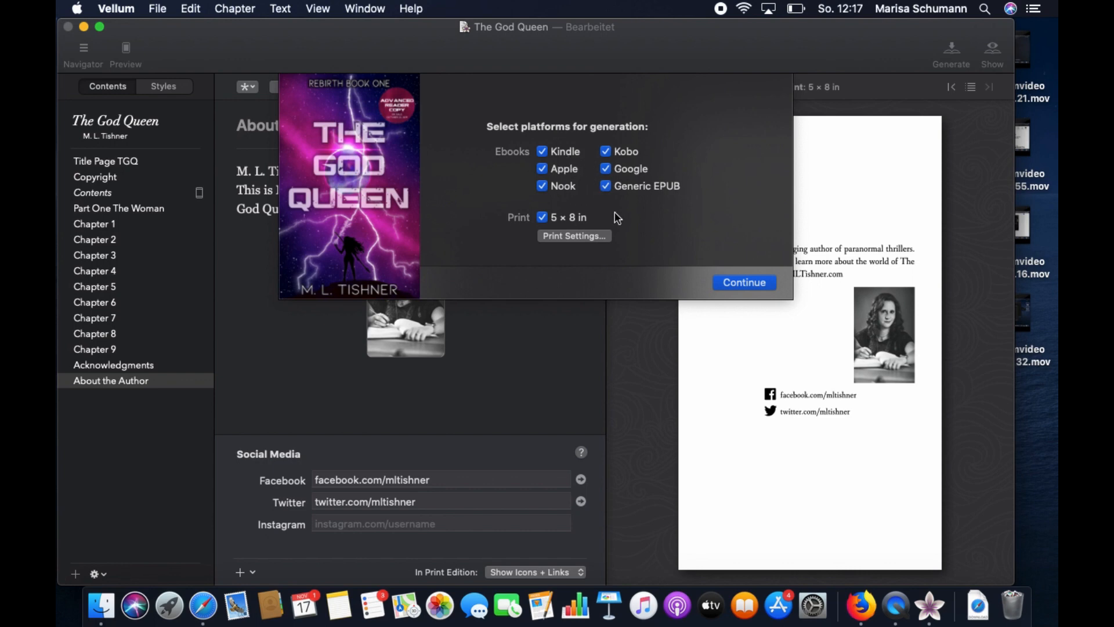
Open the print settings, look through the additional trim sizes, and try centimetre units before switching back to inches
{"action": "left_click", "coordinate": [582, 236]}
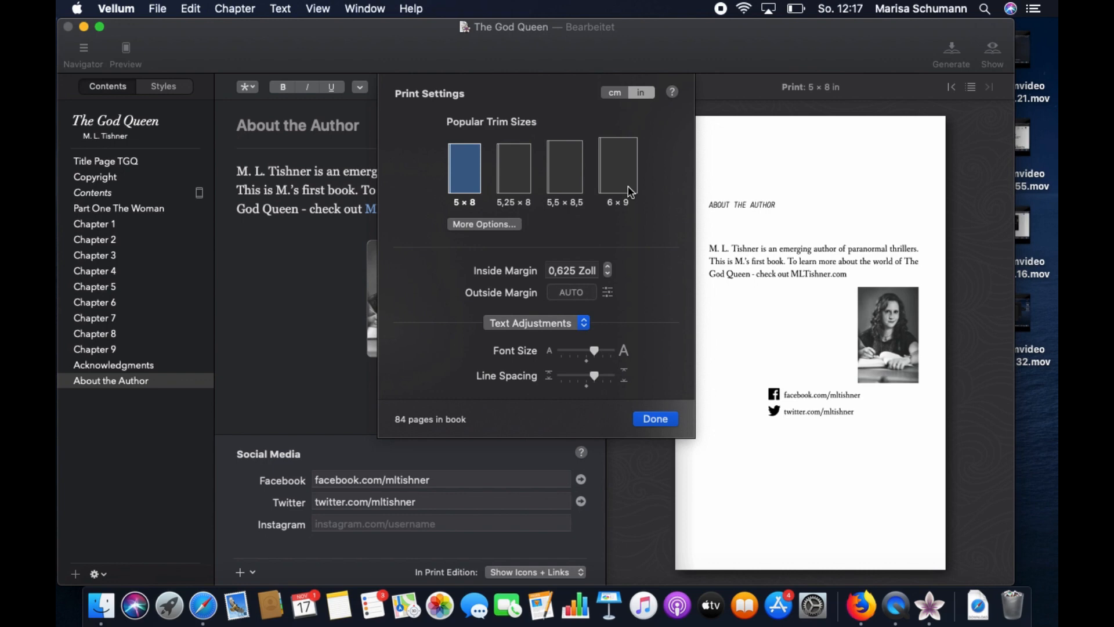
{"action": "left_click", "coordinate": [507, 226]}
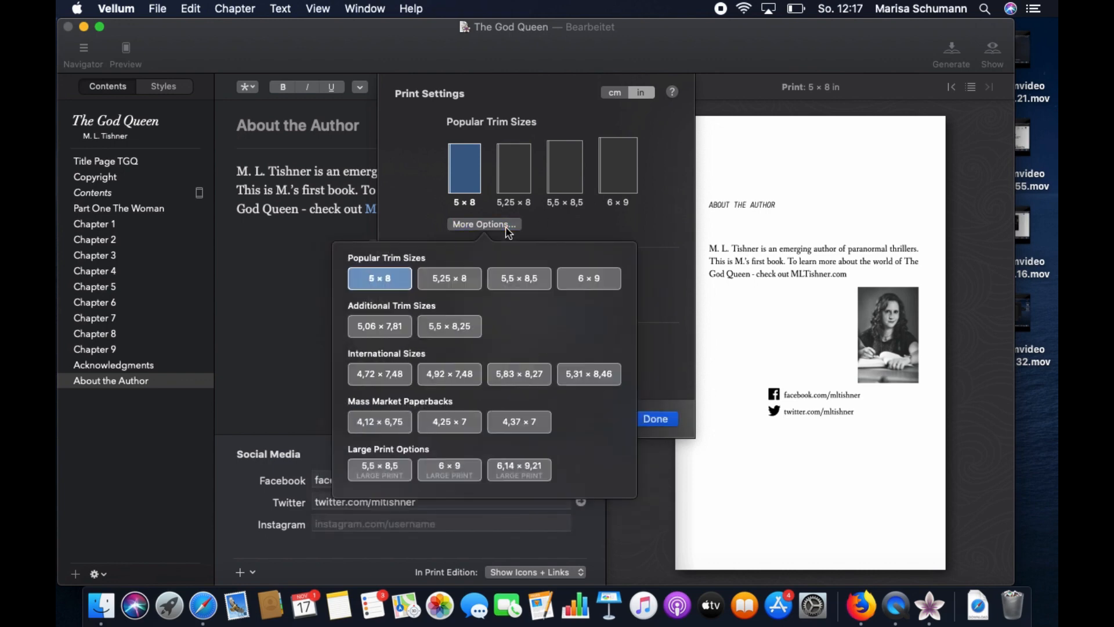
{"action": "left_click", "coordinate": [652, 223]}
{"action": "left_click", "coordinate": [616, 93]}
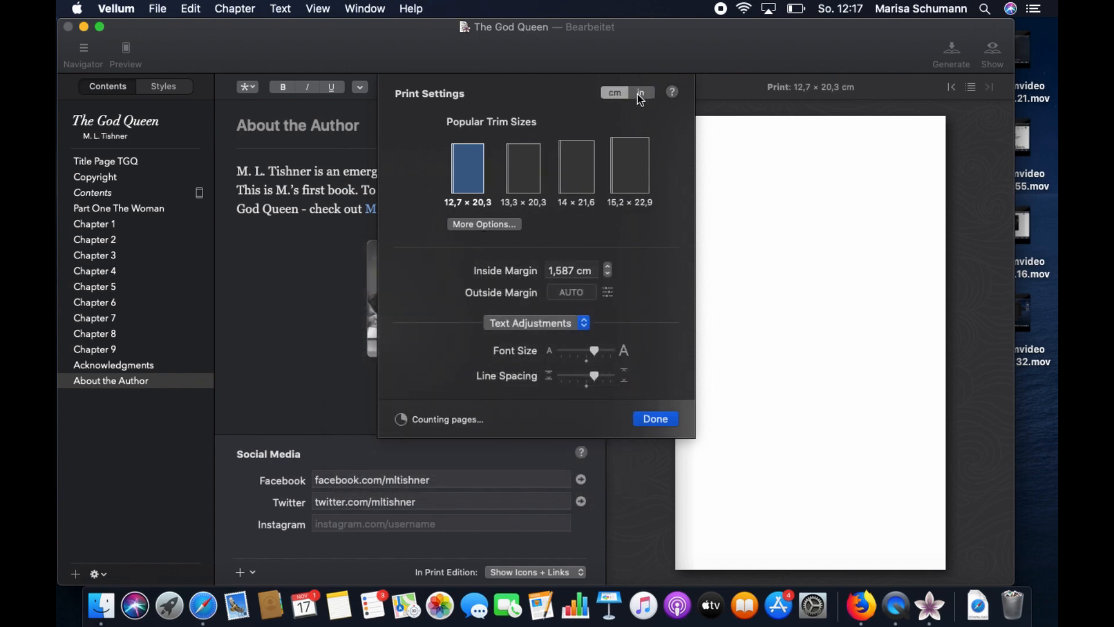
{"action": "left_click", "coordinate": [638, 93]}
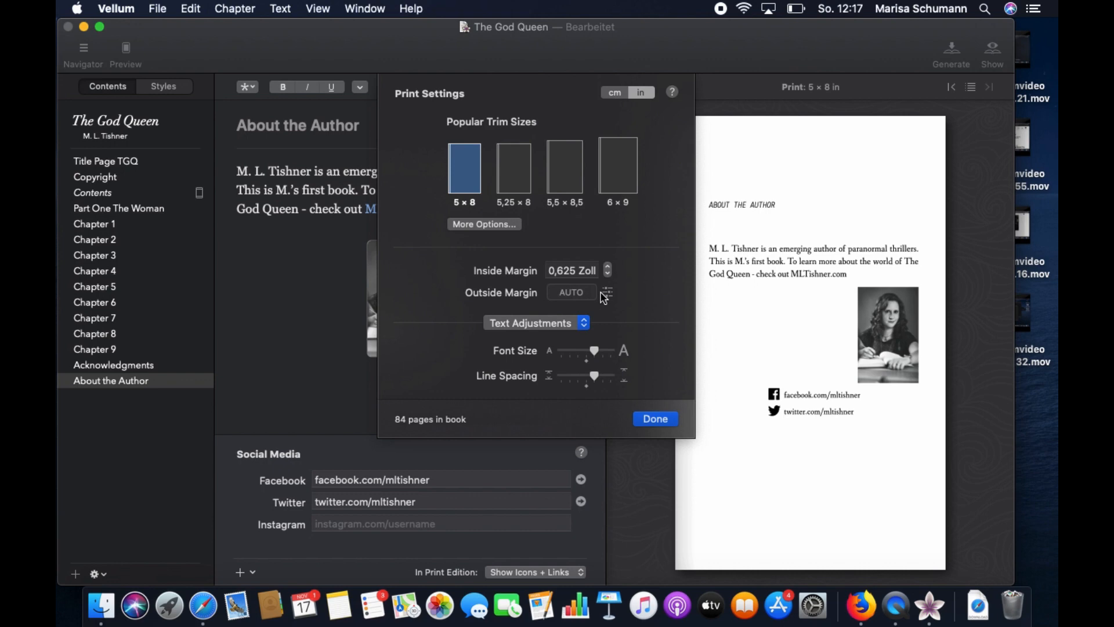
Set the print edition's font size and line spacing each two notches above the default and accept the print settings
{"action": "left_click_drag", "start_coordinate": [594, 351], "coordinate": [587, 351]}
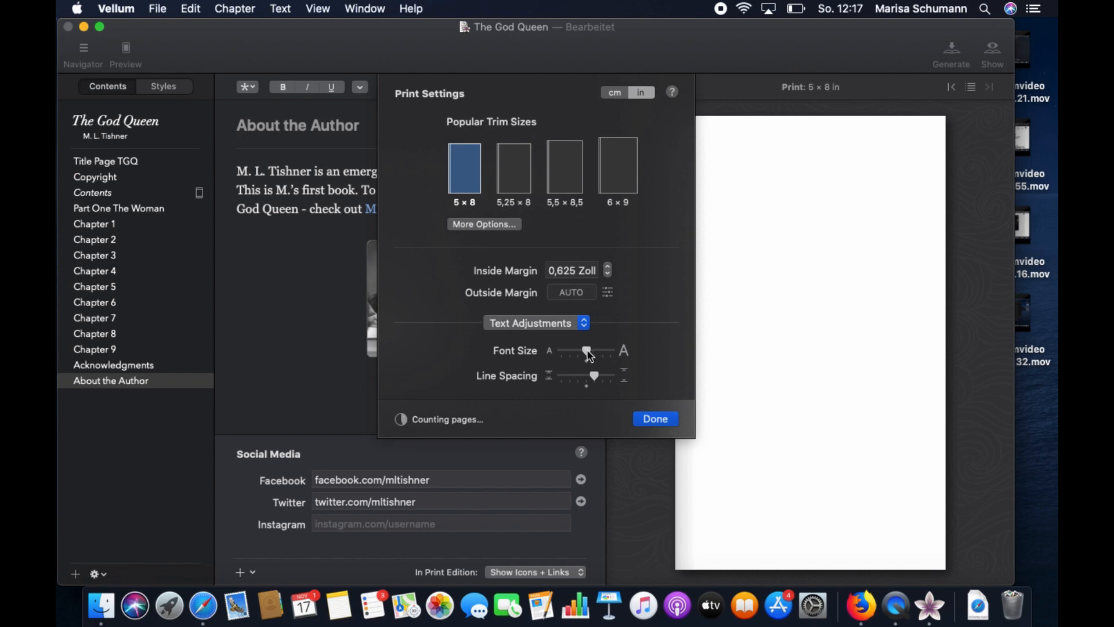
{"action": "left_click_drag", "start_coordinate": [589, 355], "coordinate": [600, 354]}
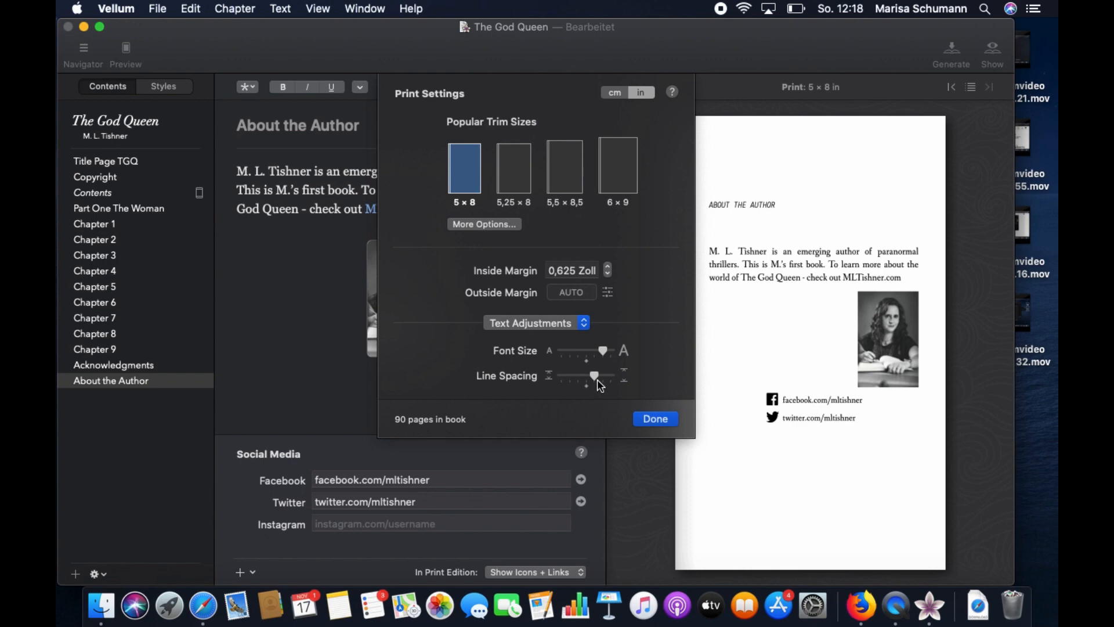
{"action": "left_click_drag", "start_coordinate": [597, 379], "coordinate": [590, 378]}
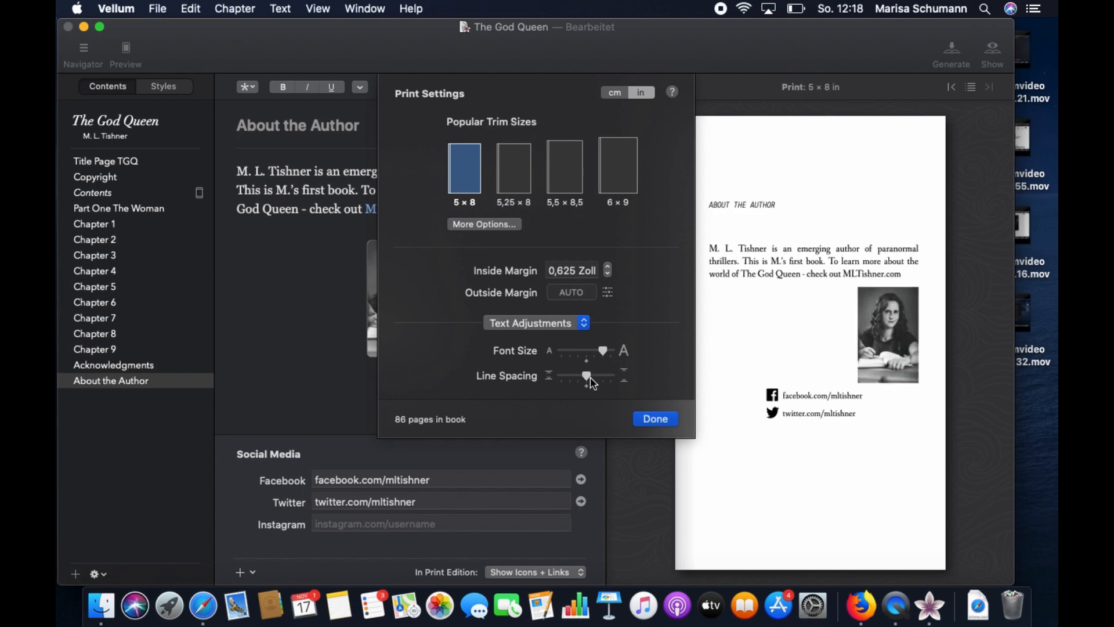
{"action": "left_click_drag", "start_coordinate": [592, 383], "coordinate": [606, 378]}
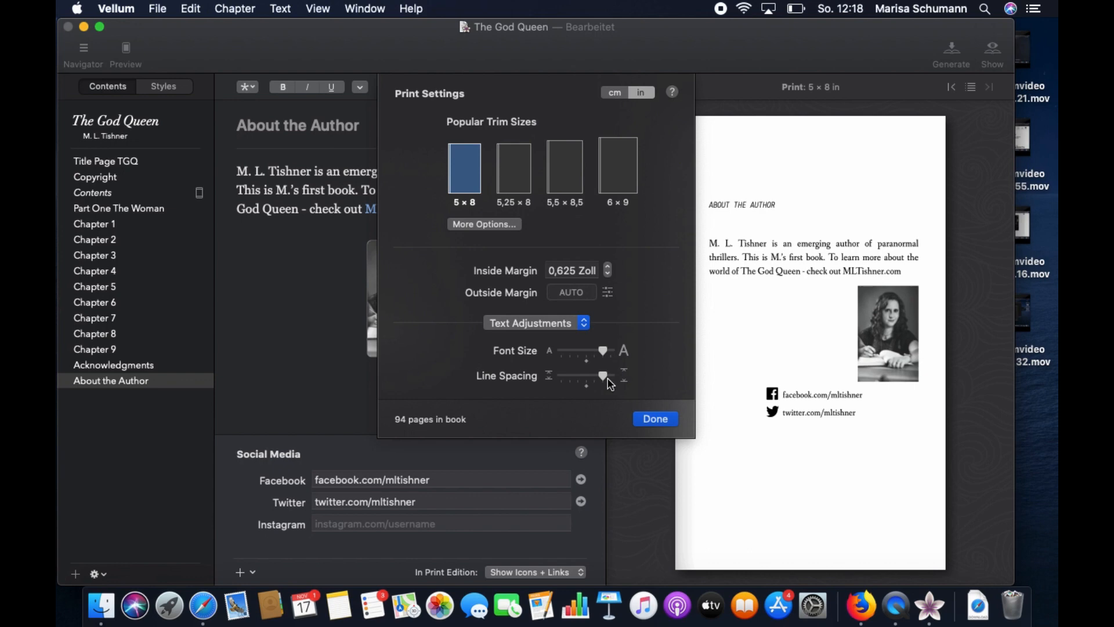
{"action": "left_click", "coordinate": [645, 418]}
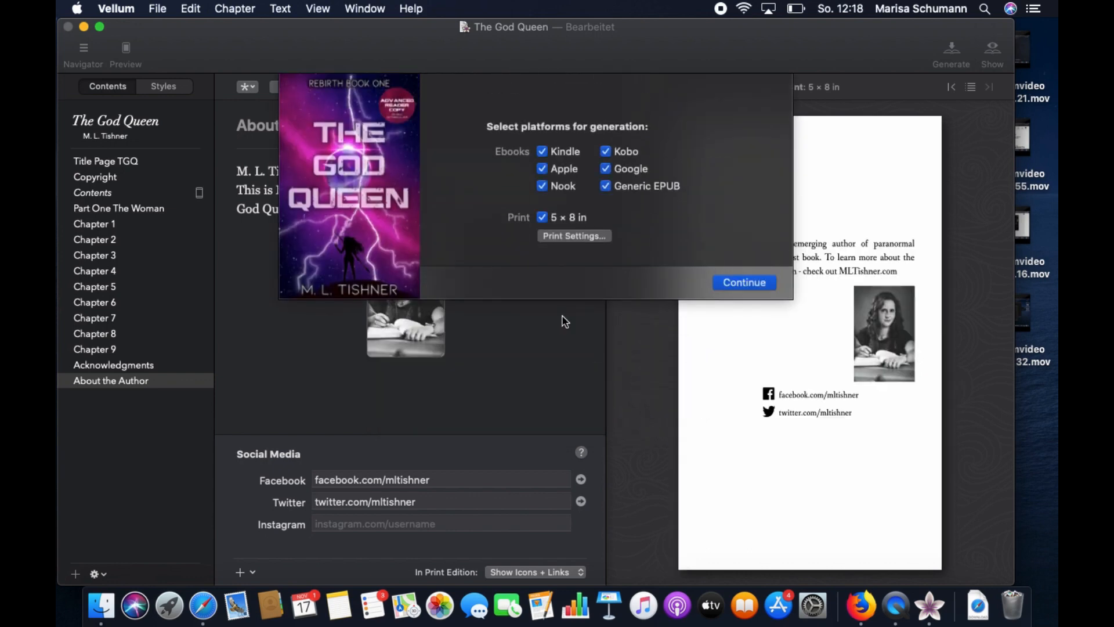
Generate the book files for all ebook platforms, generic and print in the YouTube folder
{"action": "left_click", "coordinate": [747, 283]}
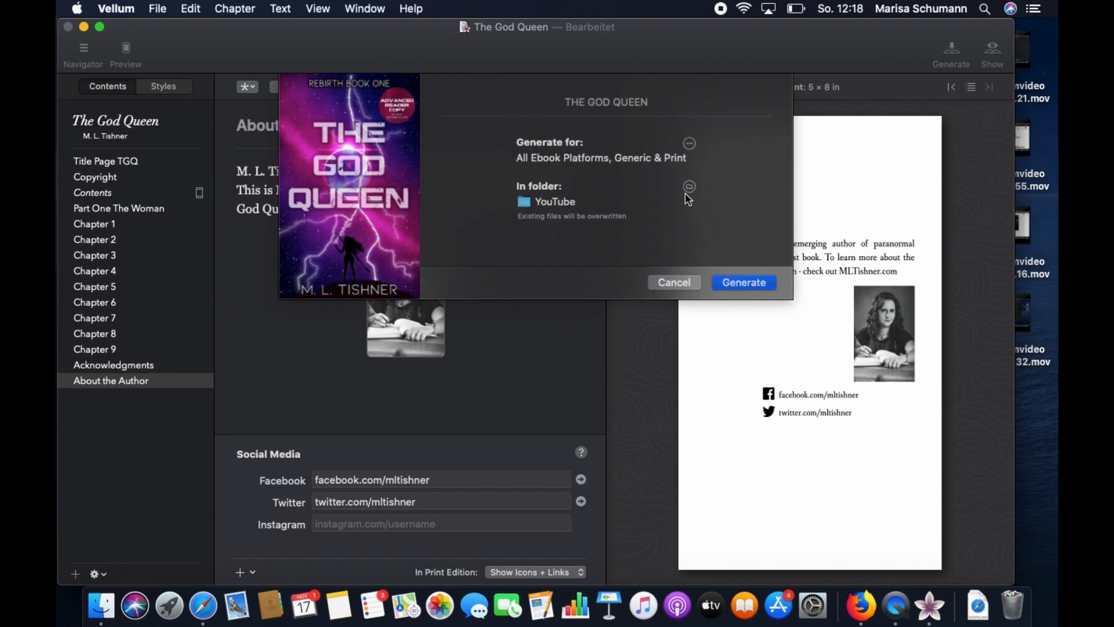
{"action": "left_click", "coordinate": [732, 282]}
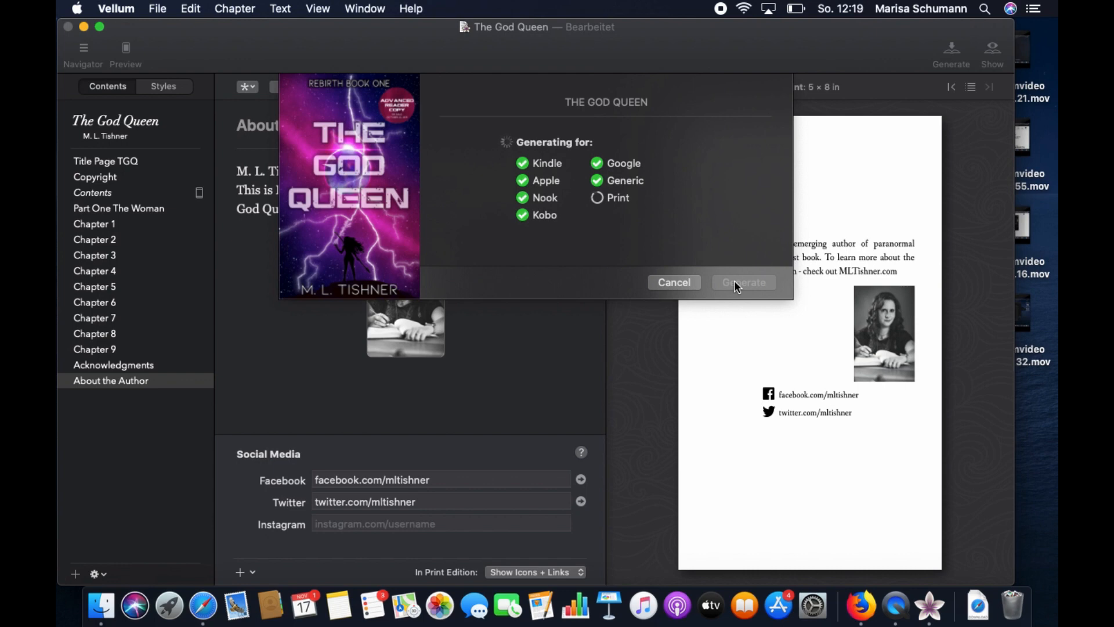
Switch to Finder and open The-God-Queen-Print.pdf from the generated The God Queen folder inside the YouTube folder on TS-DS118
{"action": "left_click", "coordinate": [102, 609]}
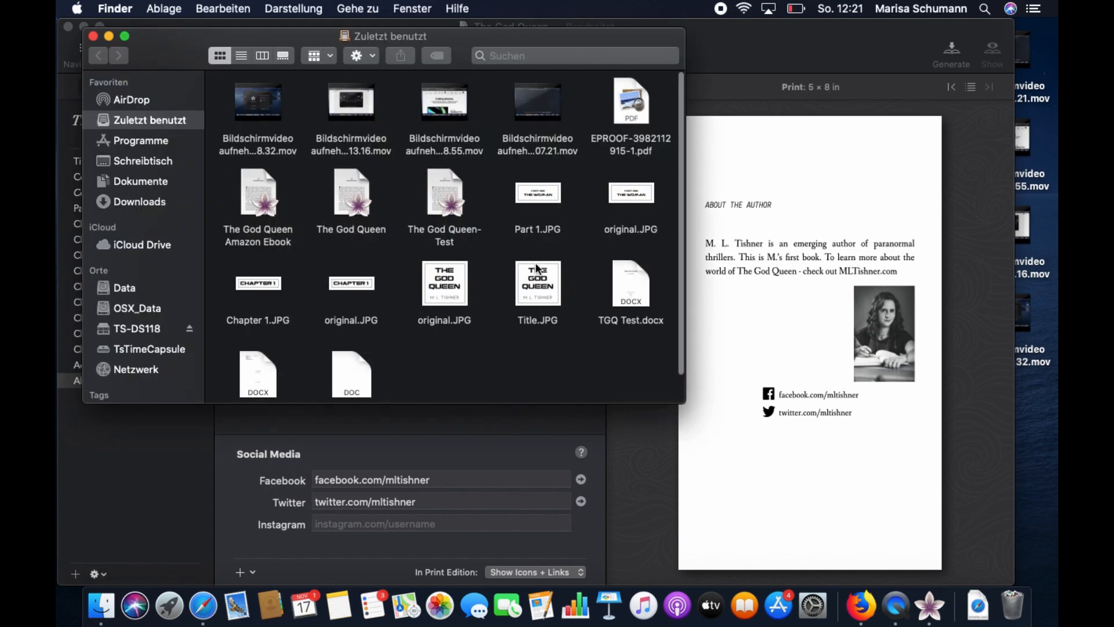
{"action": "left_click", "coordinate": [147, 341]}
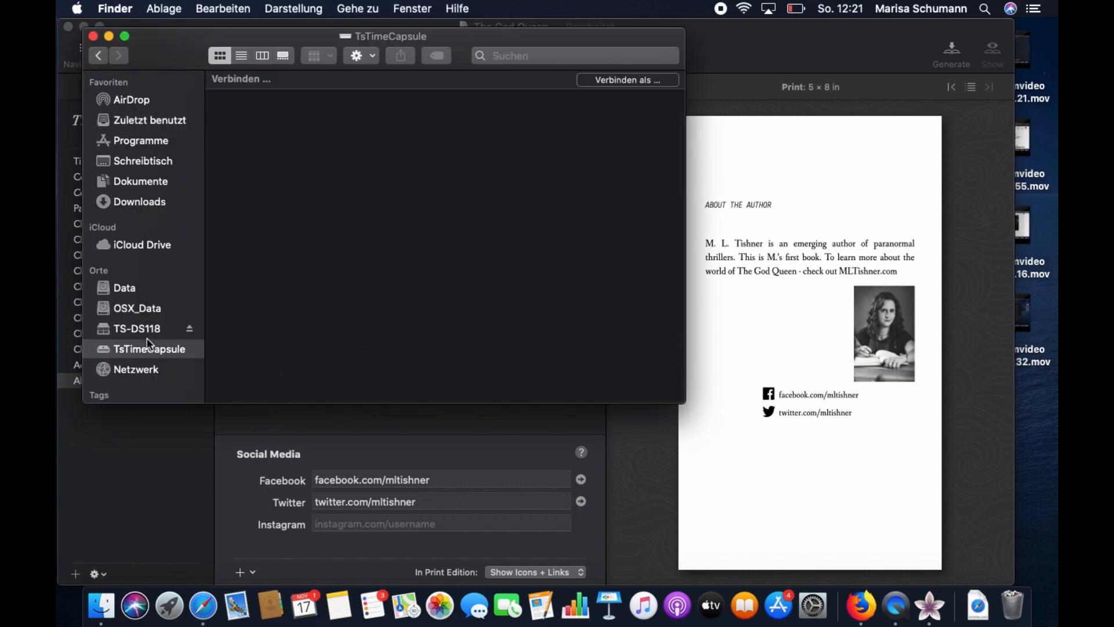
{"action": "left_click", "coordinate": [148, 332]}
{"action": "double_click", "coordinate": [259, 120]}
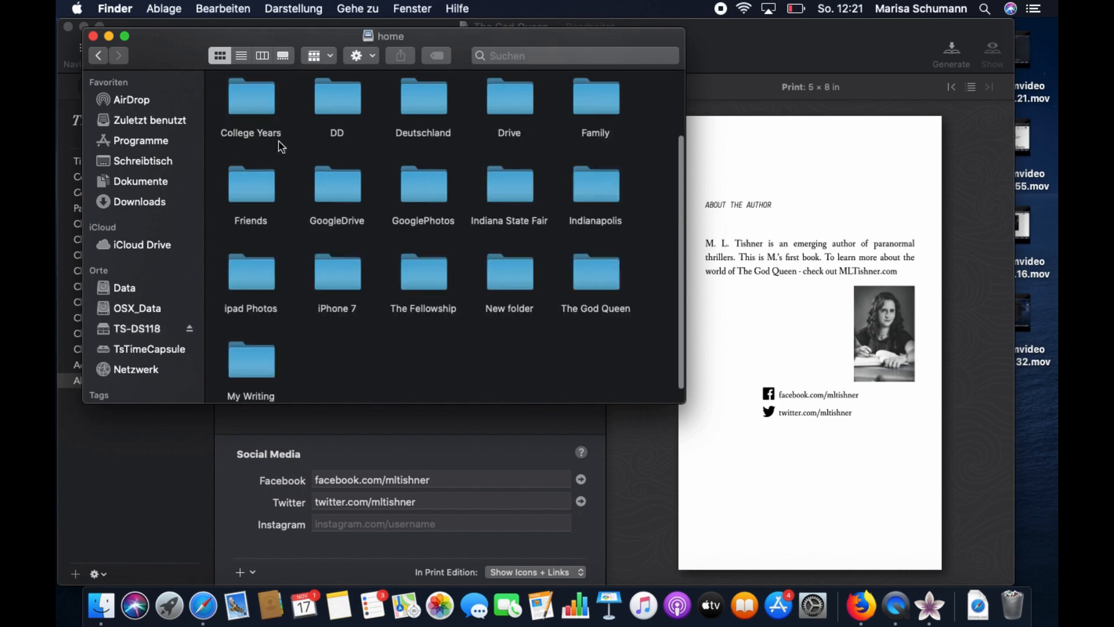
{"action": "double_click", "coordinate": [611, 289]}
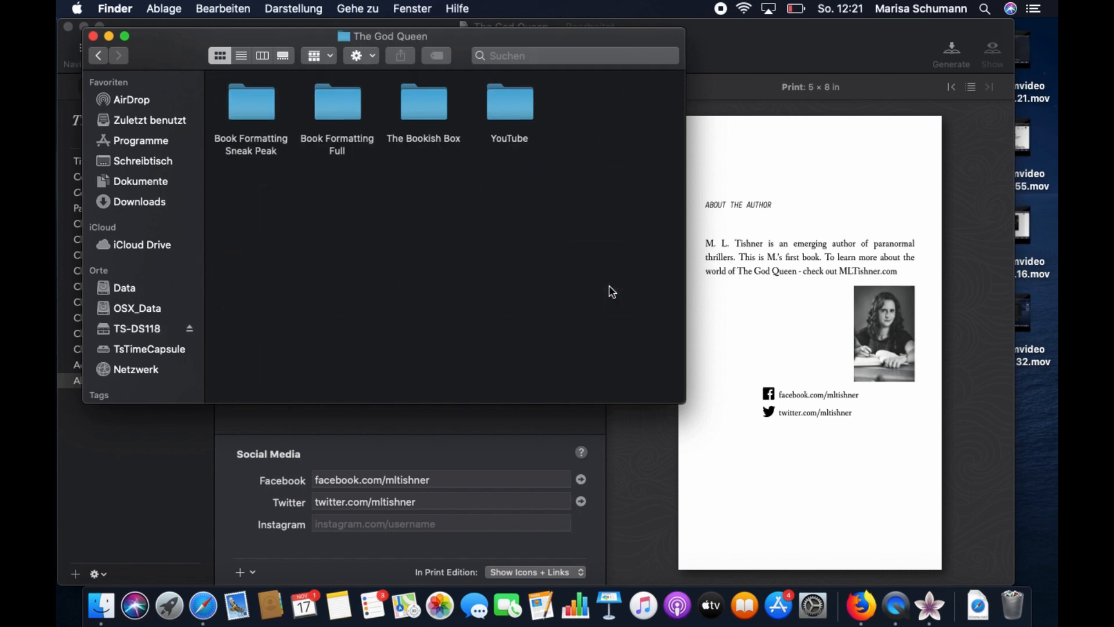
{"action": "double_click", "coordinate": [506, 108]}
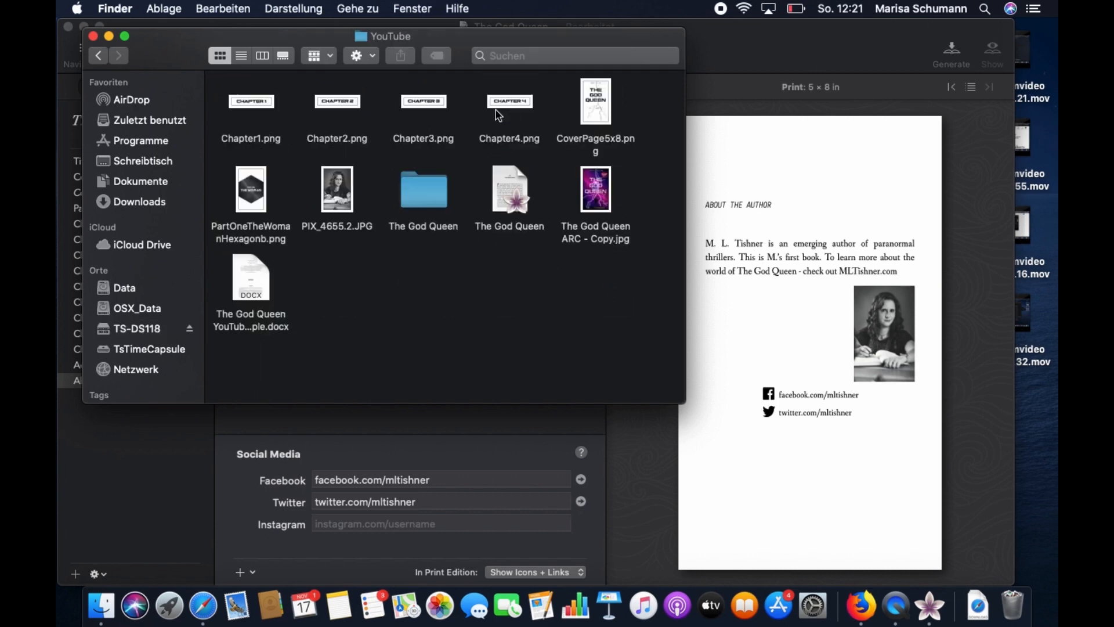
{"action": "double_click", "coordinate": [413, 189]}
{"action": "double_click", "coordinate": [246, 104]}
{"action": "double_click", "coordinate": [246, 104]}
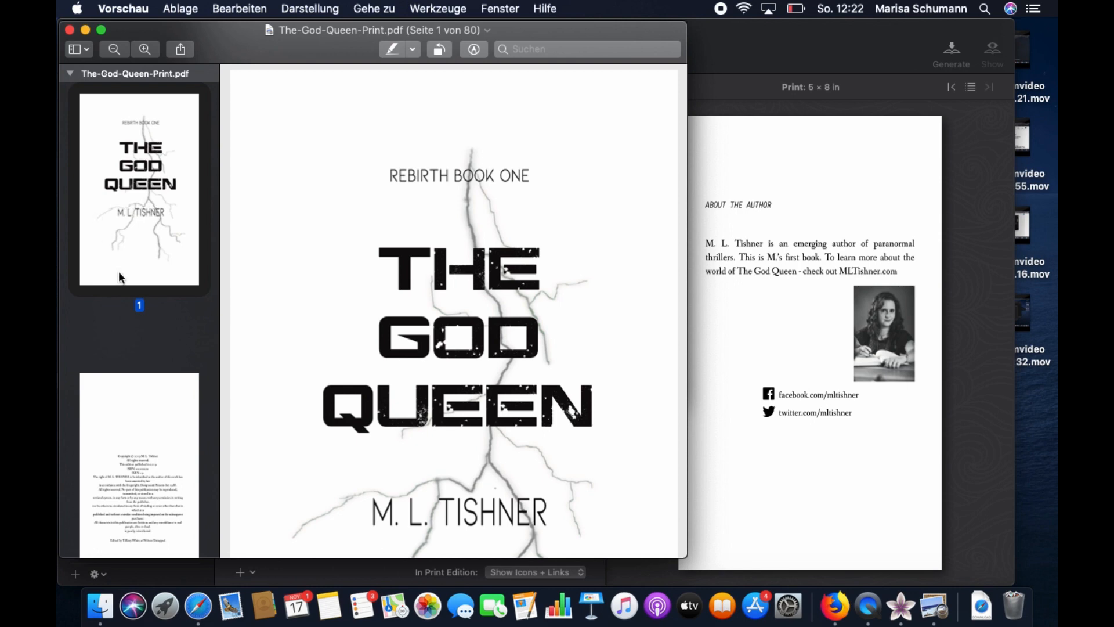
Check the page thumbnails of the print PDF from the title page to the start of Chapter 1
{"action": "scroll", "coordinate": [127, 308], "scroll_direction": "down", "scroll_amount": 5}
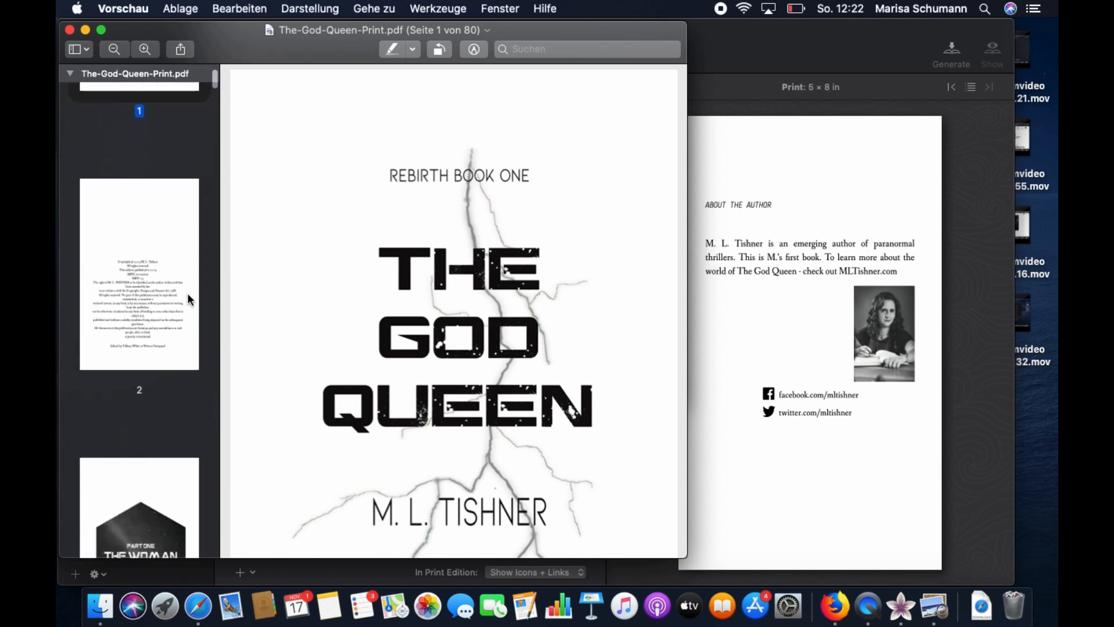
{"action": "scroll", "coordinate": [190, 319], "scroll_direction": "down", "scroll_amount": 6}
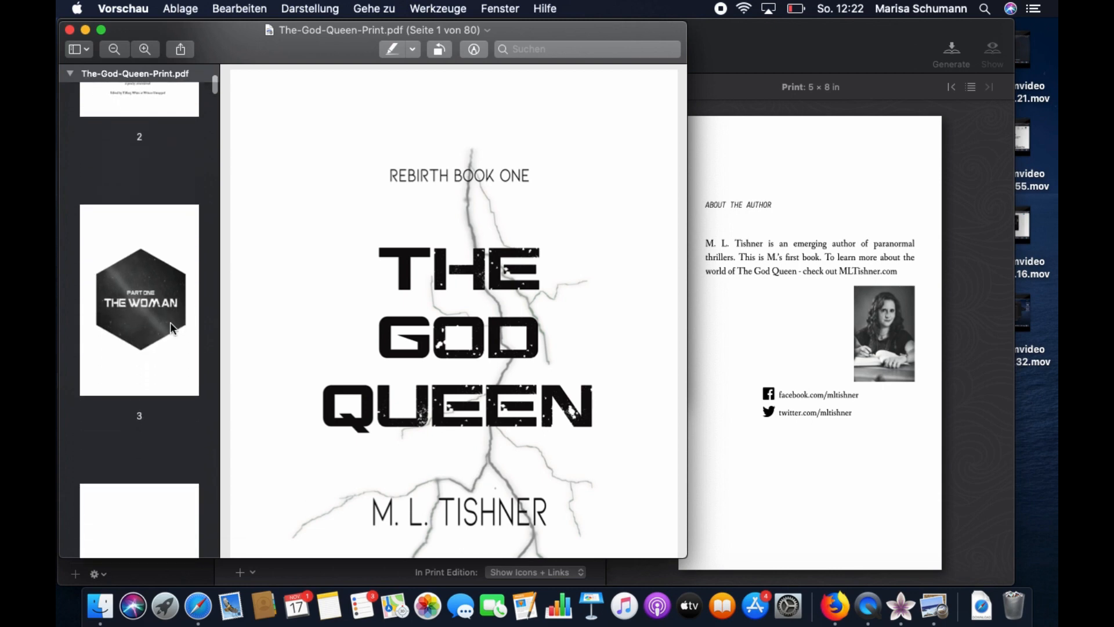
{"action": "scroll", "coordinate": [100, 378], "scroll_direction": "down", "scroll_amount": 5}
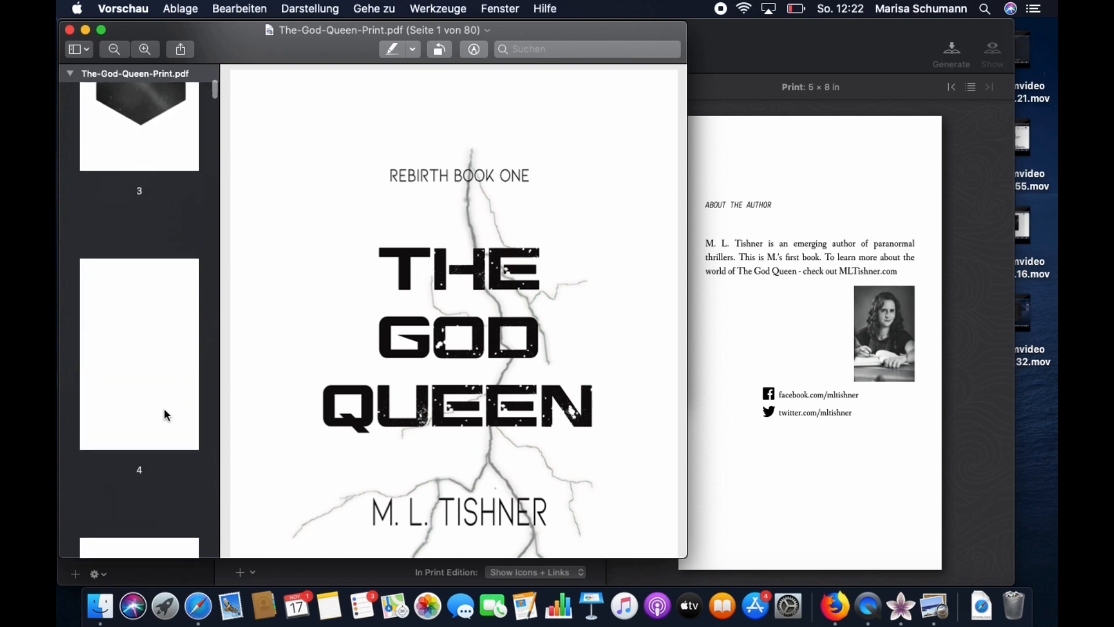
{"action": "scroll", "coordinate": [87, 334], "scroll_direction": "up", "scroll_amount": 4}
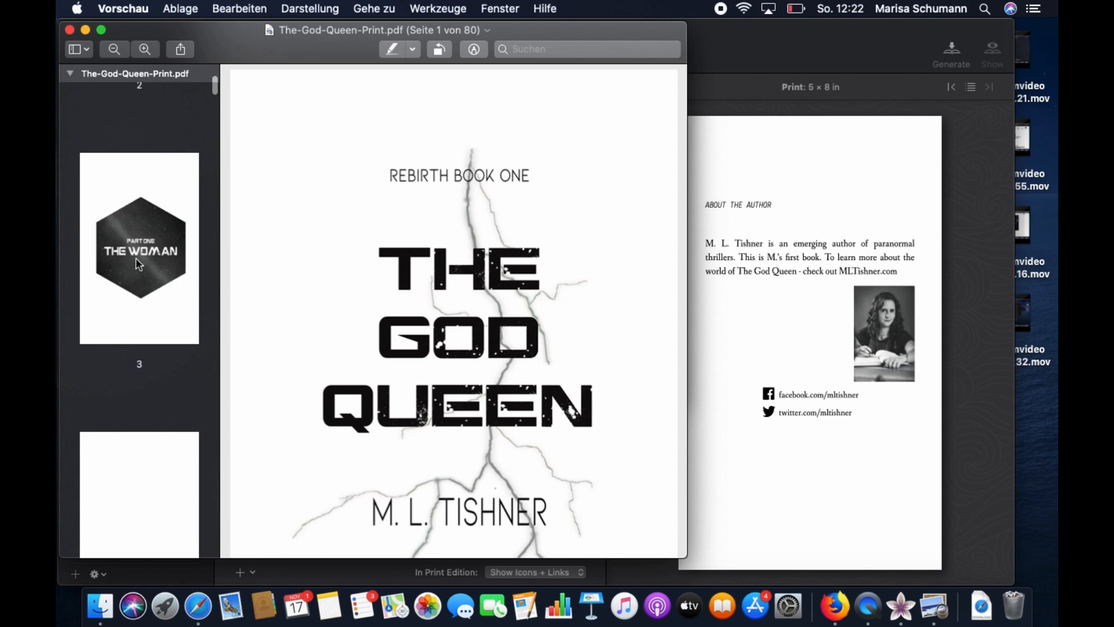
{"action": "scroll", "coordinate": [138, 264], "scroll_direction": "down", "scroll_amount": 8}
{"action": "scroll", "coordinate": [138, 265], "scroll_direction": "down", "scroll_amount": 2}
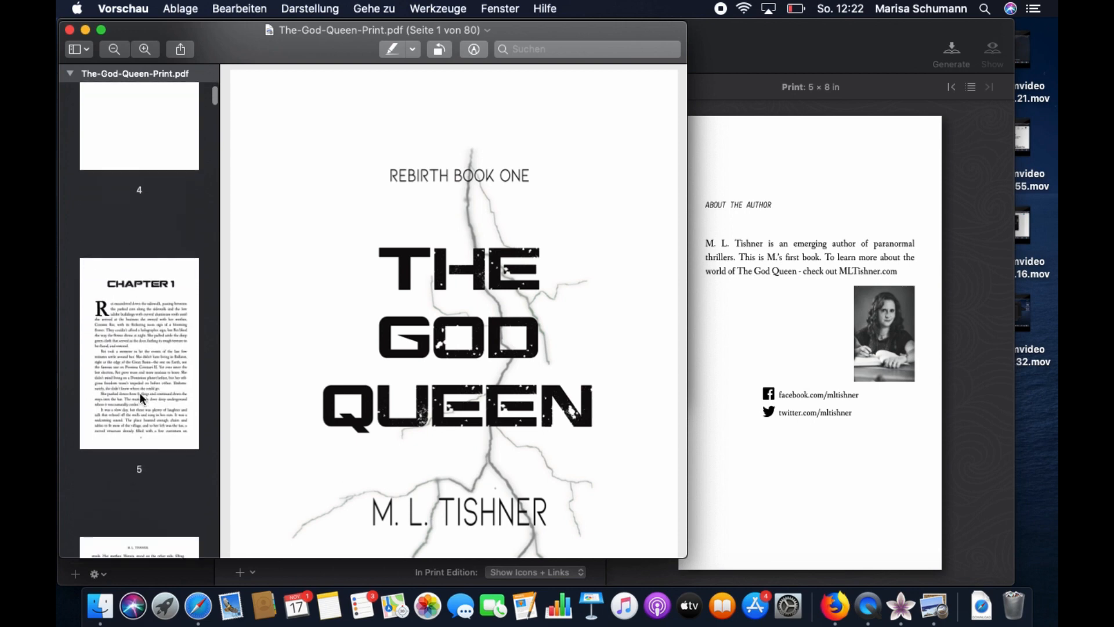
{"action": "scroll", "coordinate": [134, 348], "scroll_direction": "up", "scroll_amount": 5}
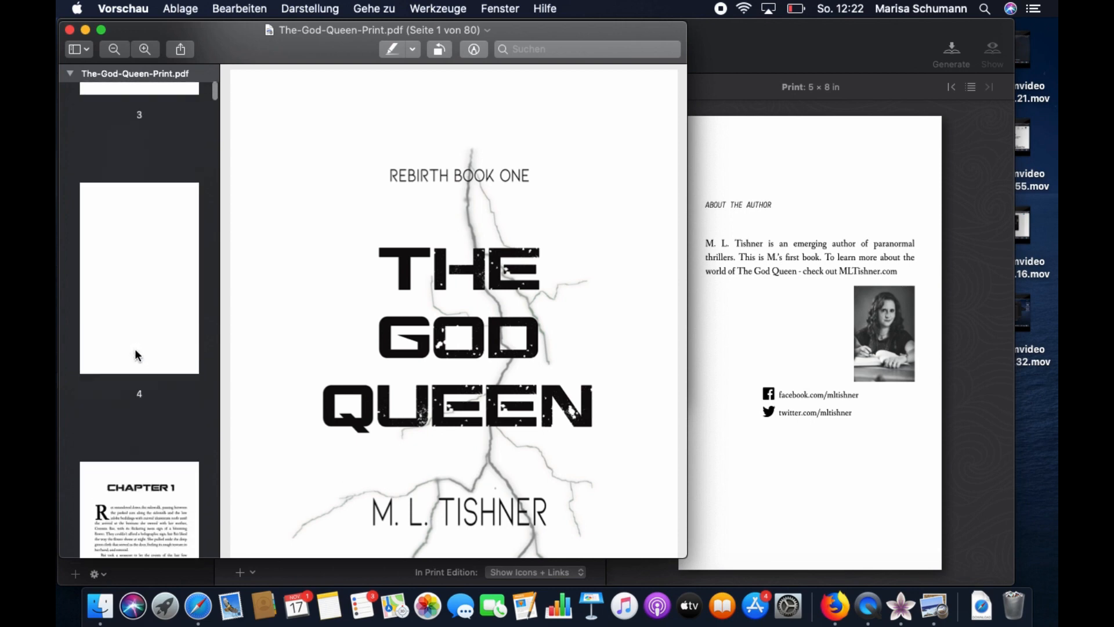
Check the page thumbnails of Chapter 1 in the print PDF from page 5 to page 9
{"action": "scroll", "coordinate": [149, 332], "scroll_direction": "down", "scroll_amount": 9}
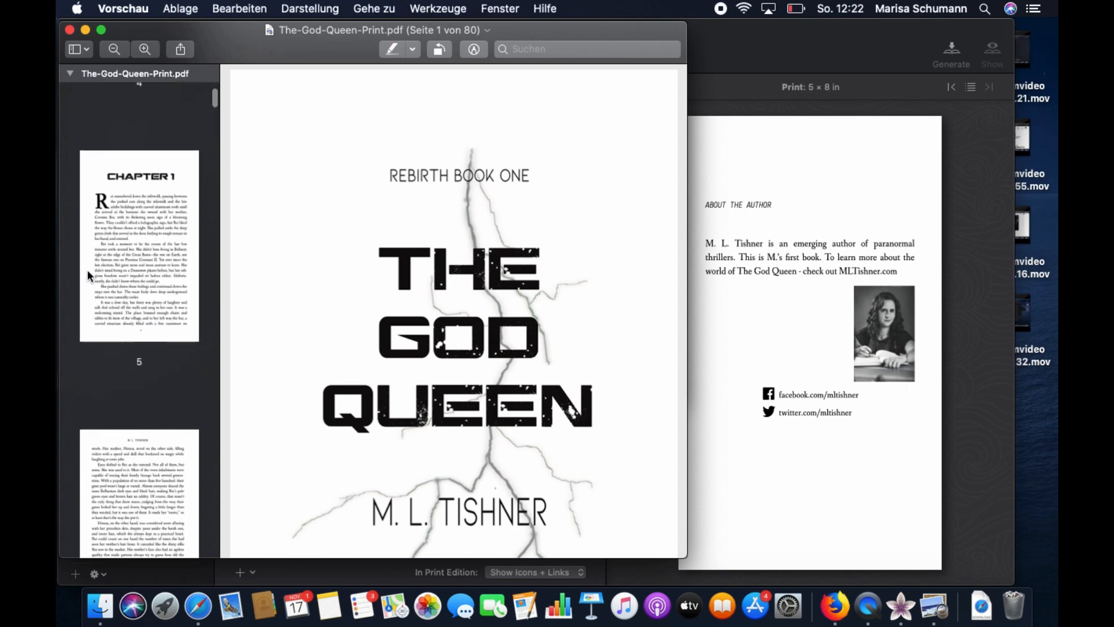
{"action": "scroll", "coordinate": [86, 342], "scroll_direction": "down", "scroll_amount": 5}
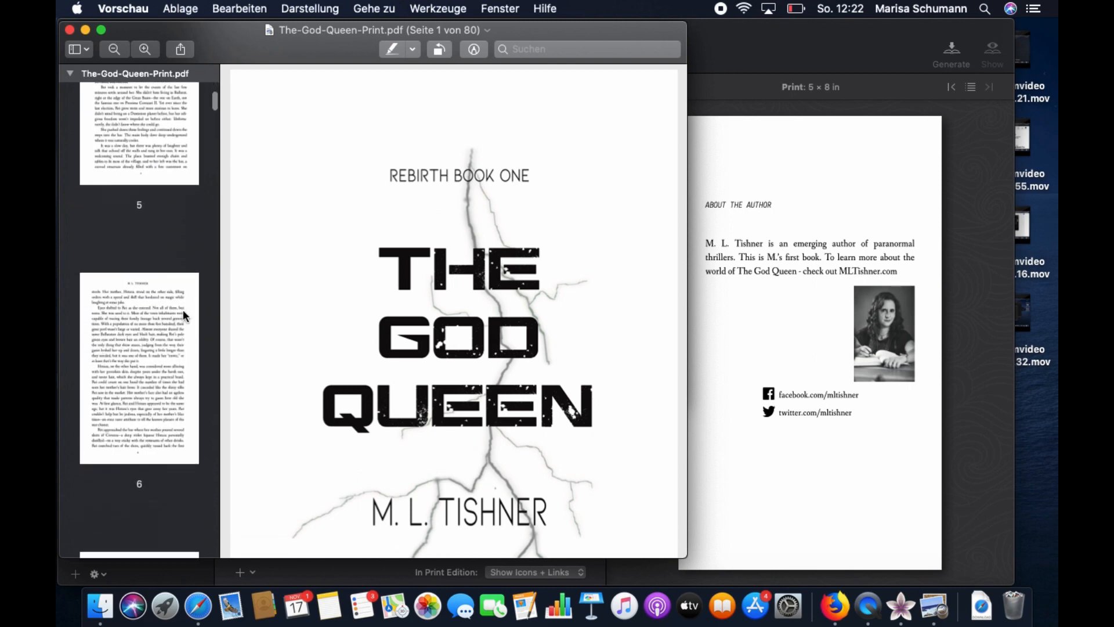
{"action": "scroll", "coordinate": [186, 427], "scroll_direction": "down", "scroll_amount": 10}
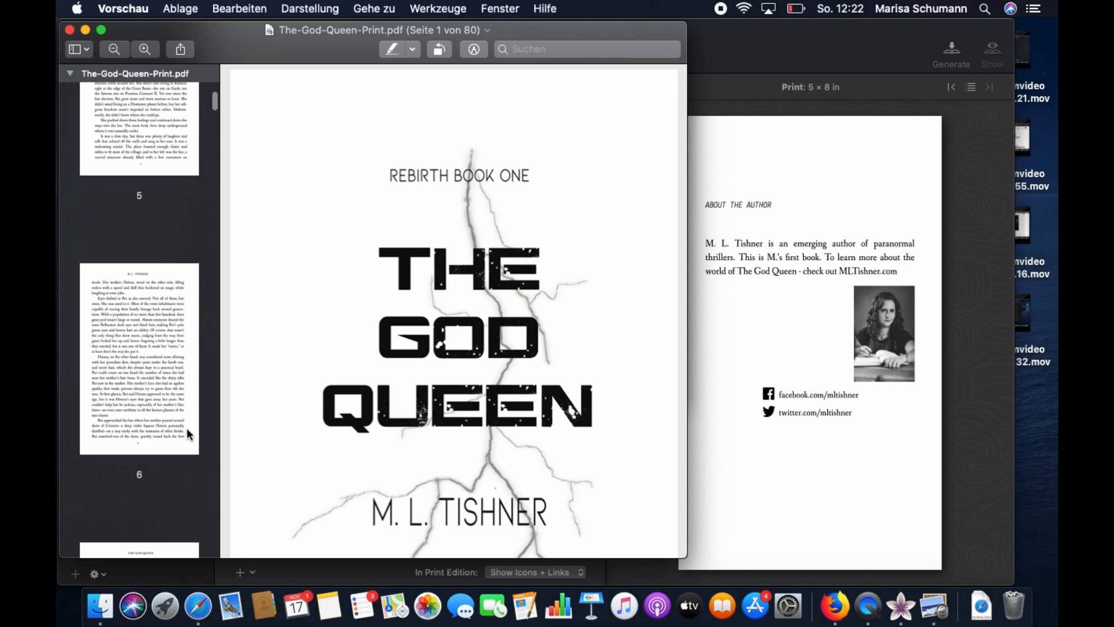
{"action": "scroll", "coordinate": [186, 427], "scroll_direction": "down", "scroll_amount": 10}
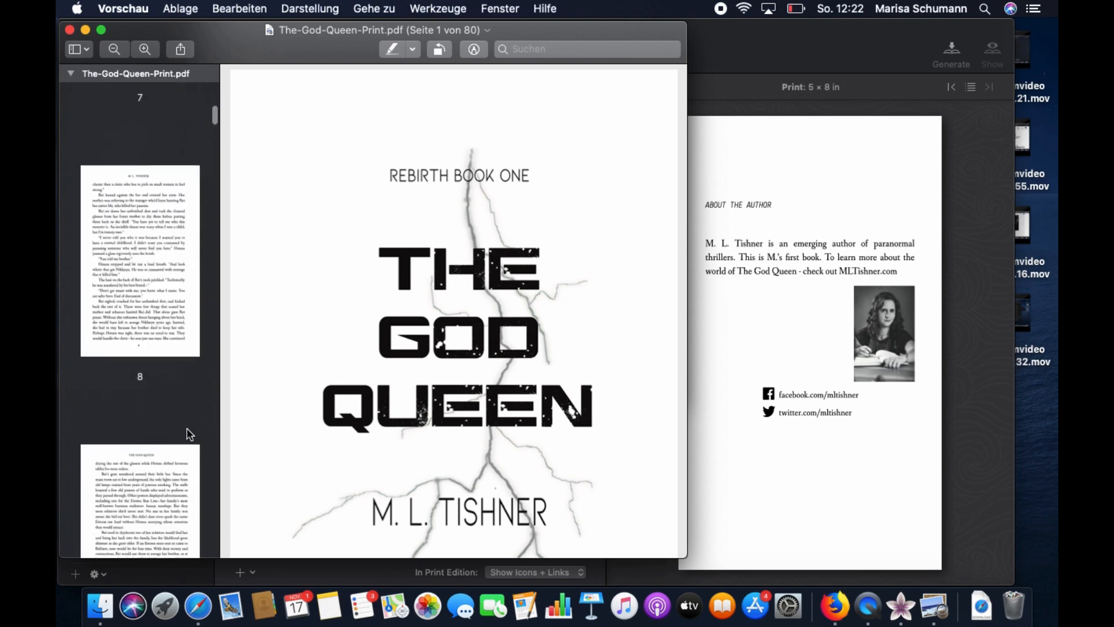
Show page 9 of the print PDF and examine the running headers, page numbers and chapter openings through page 23
{"action": "left_click", "coordinate": [154, 217]}
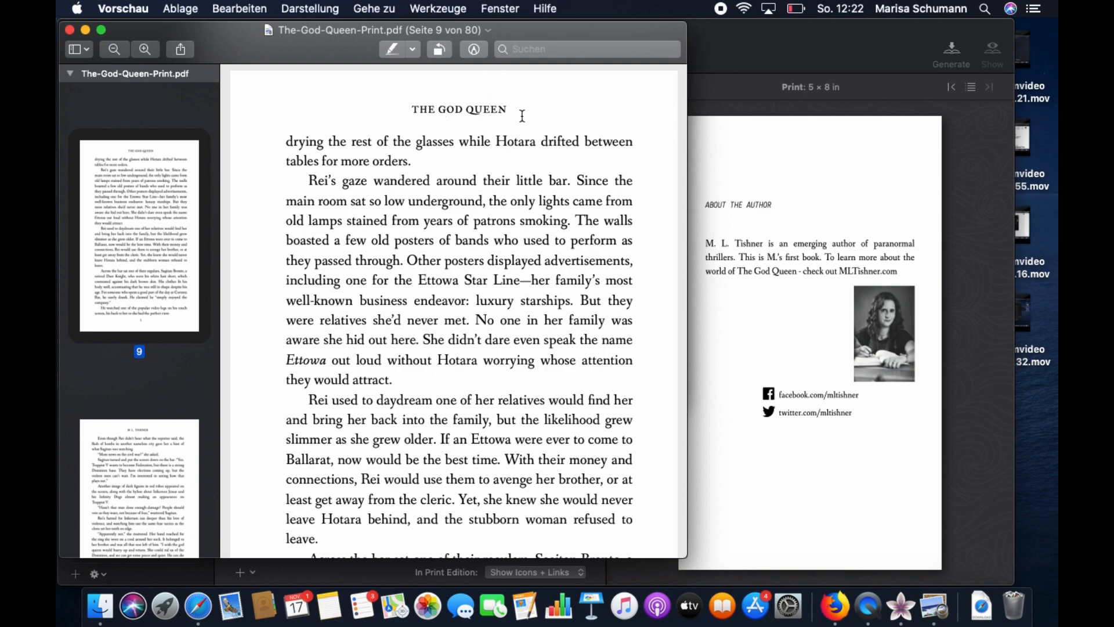
{"action": "scroll", "coordinate": [440, 273], "scroll_direction": "down", "scroll_amount": 10}
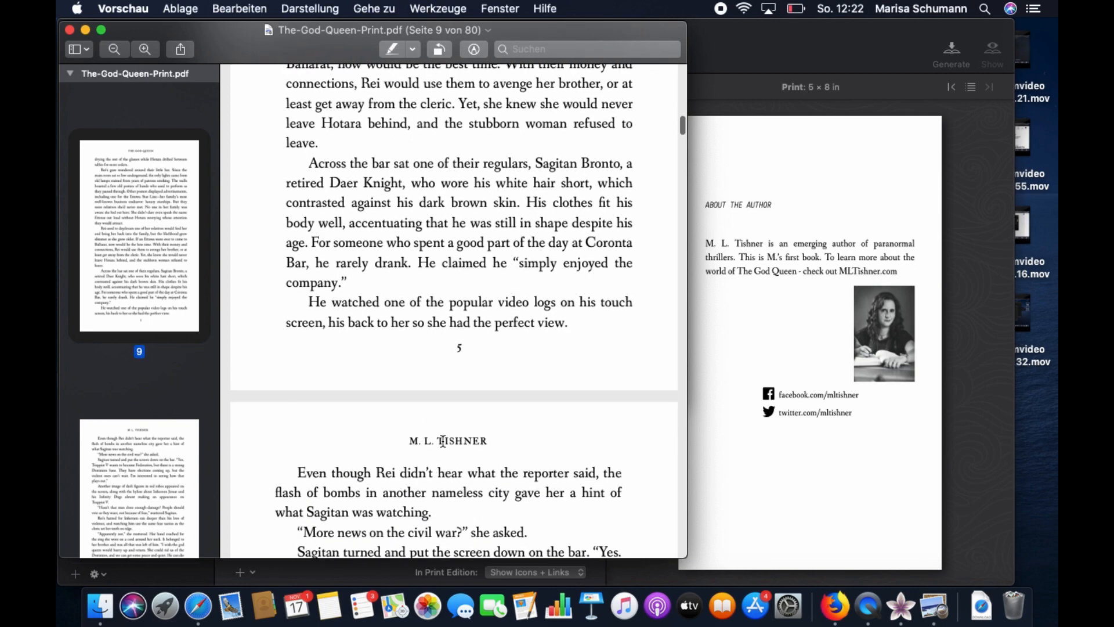
{"action": "scroll", "coordinate": [440, 338], "scroll_direction": "down", "scroll_amount": 15}
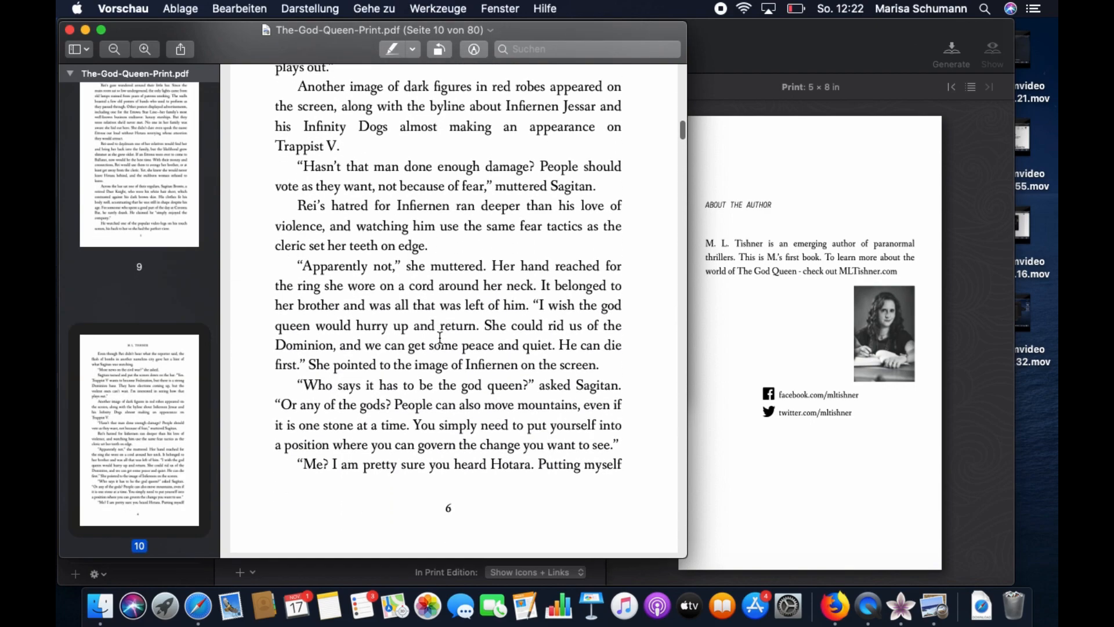
{"action": "scroll", "coordinate": [440, 337], "scroll_direction": "down", "scroll_amount": 15}
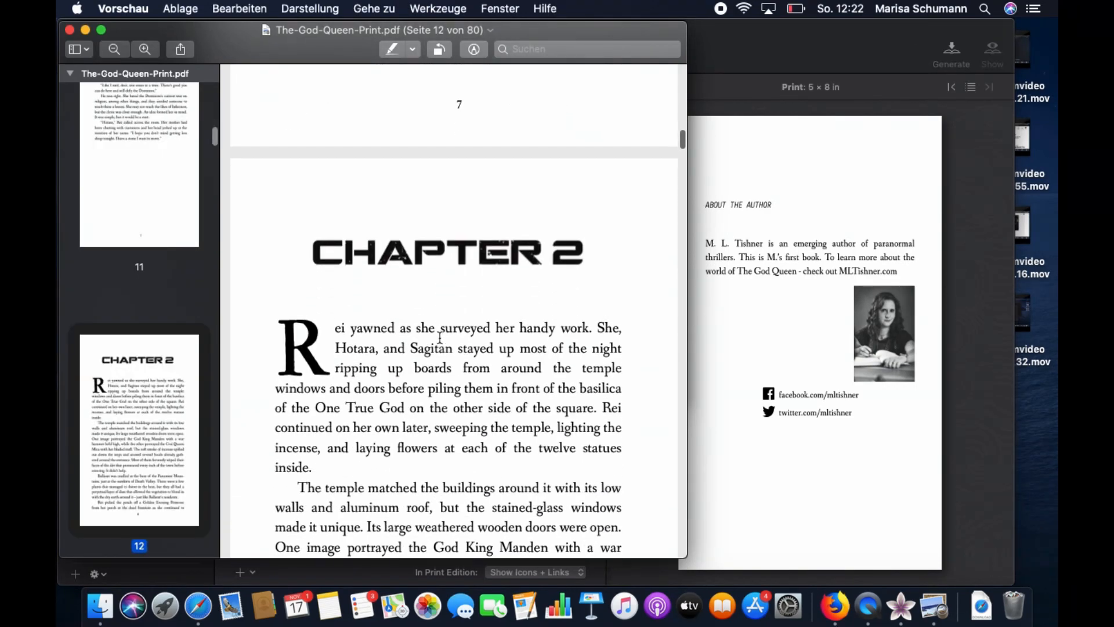
{"action": "scroll", "coordinate": [441, 338], "scroll_direction": "down", "scroll_amount": 20}
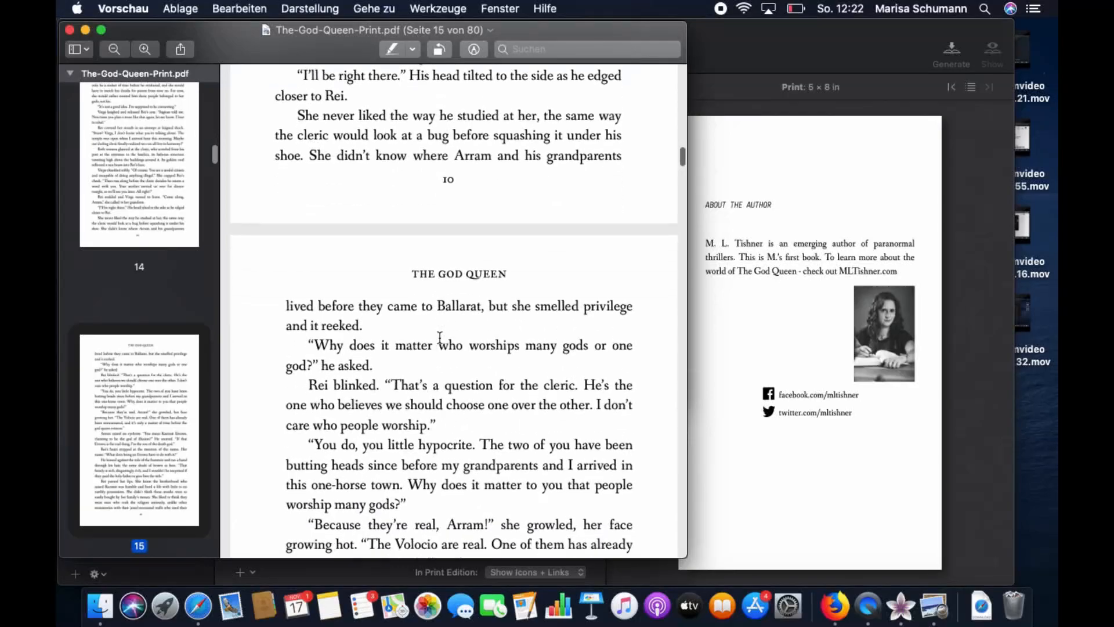
{"action": "scroll", "coordinate": [441, 338], "scroll_direction": "down", "scroll_amount": 20}
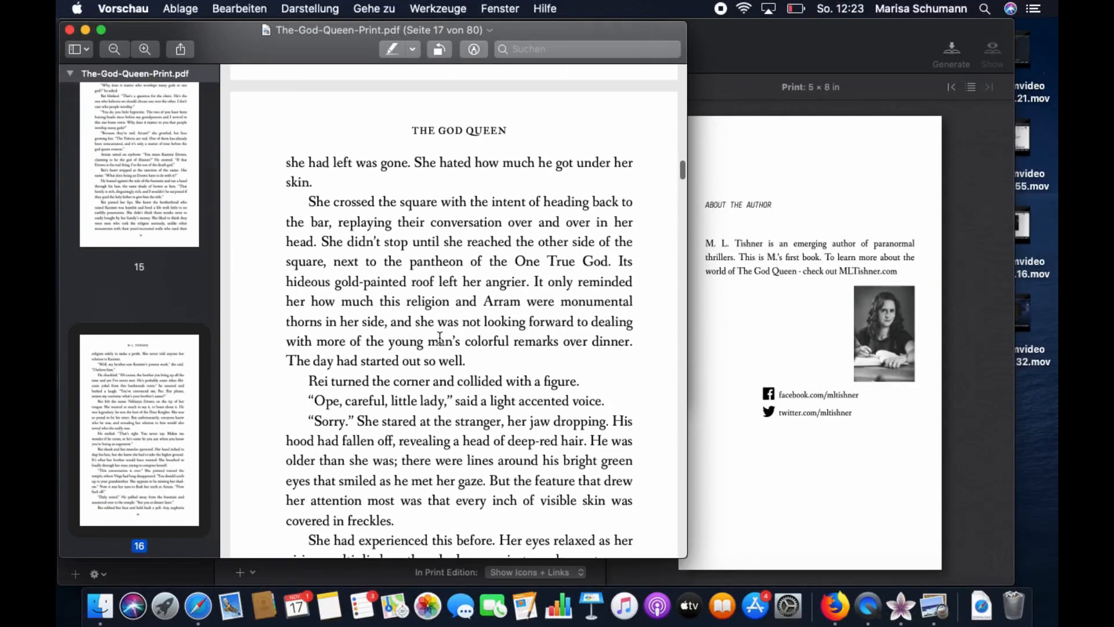
{"action": "scroll", "coordinate": [441, 338], "scroll_direction": "down", "scroll_amount": 20}
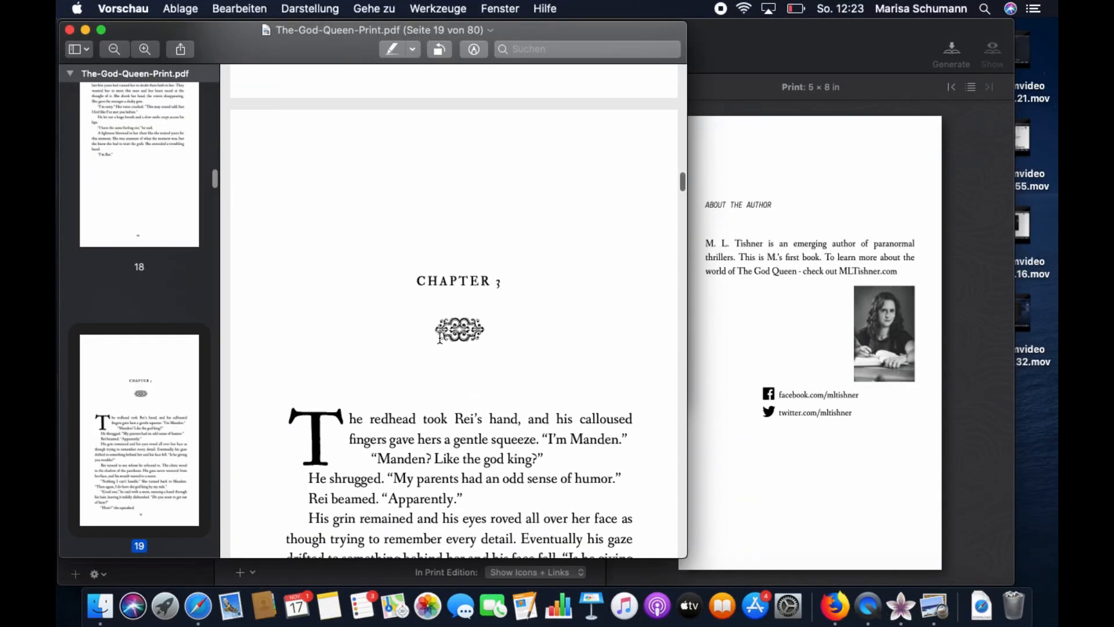
{"action": "scroll", "coordinate": [441, 337], "scroll_direction": "down", "scroll_amount": 20}
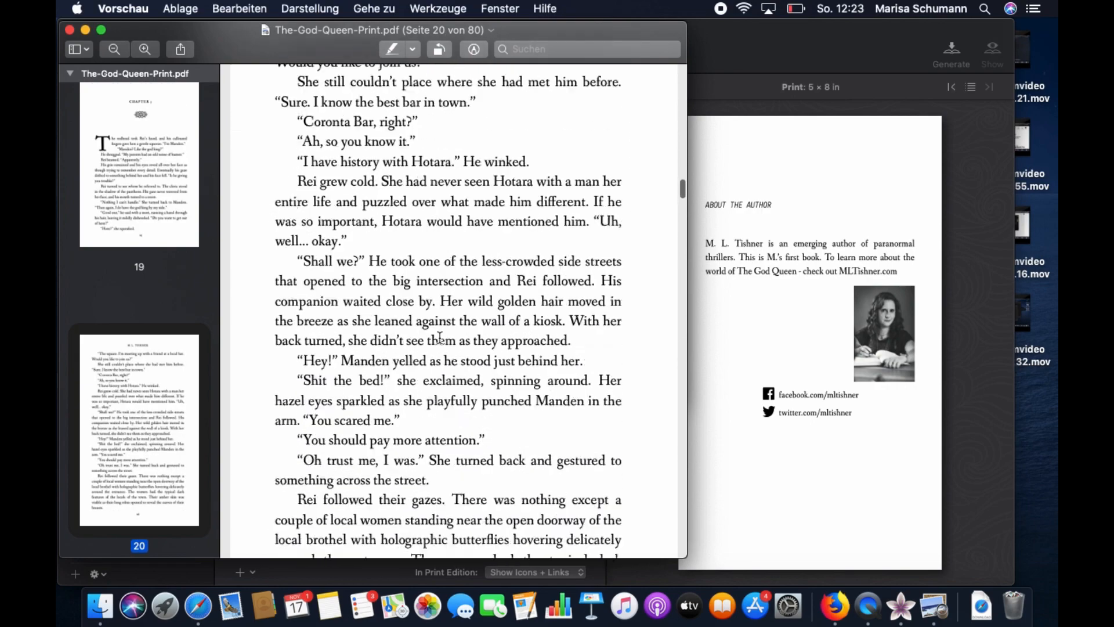
{"action": "scroll", "coordinate": [441, 338], "scroll_direction": "down", "scroll_amount": 20}
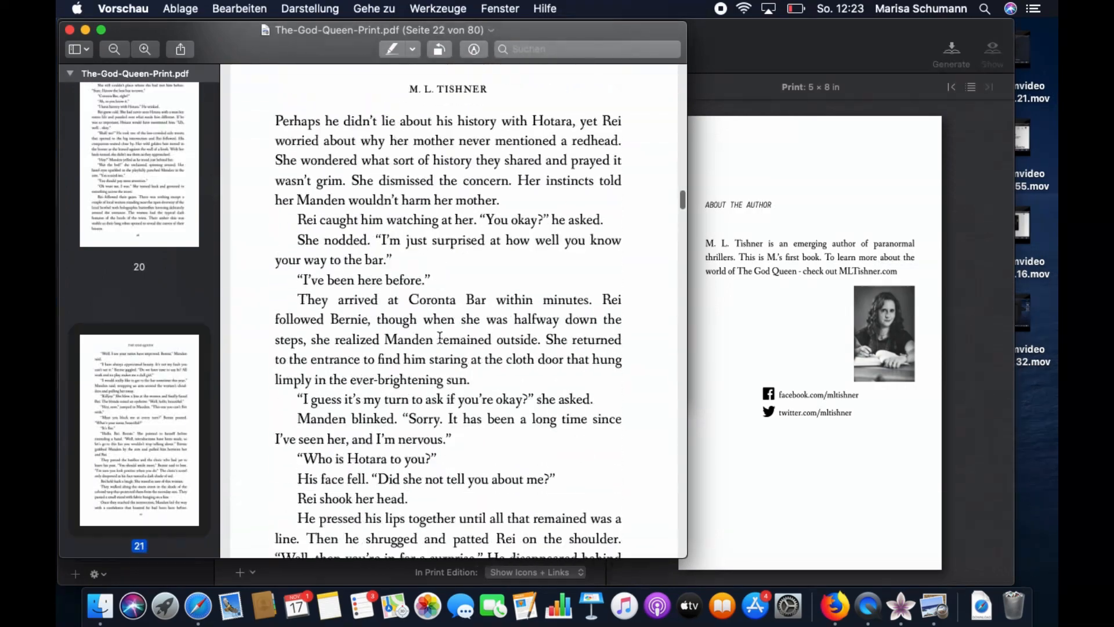
{"action": "scroll", "coordinate": [440, 337], "scroll_direction": "down", "scroll_amount": 8}
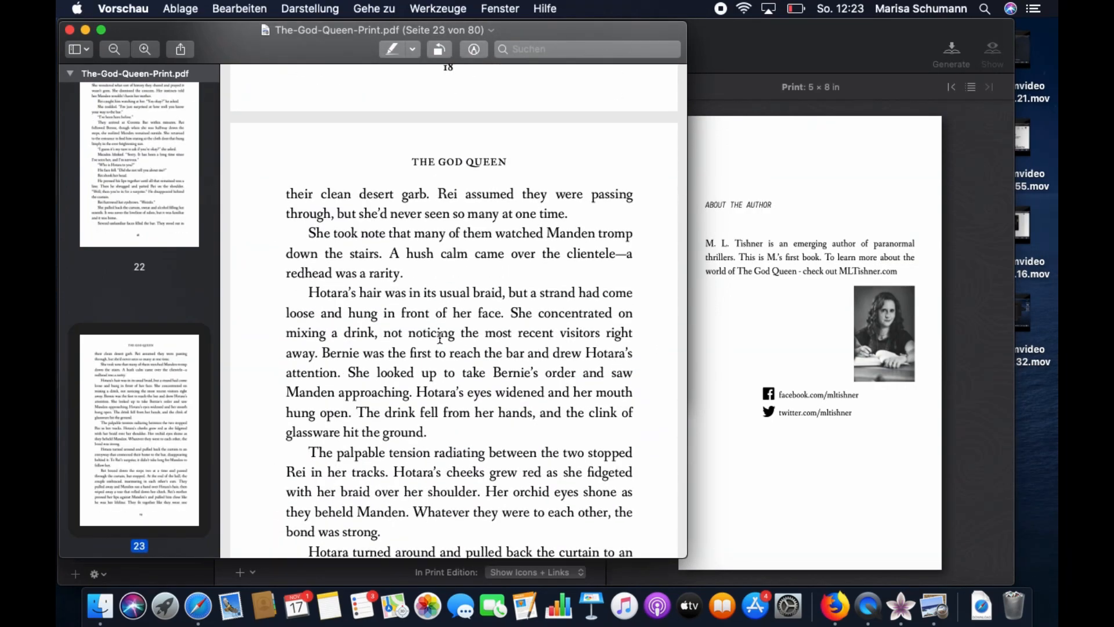